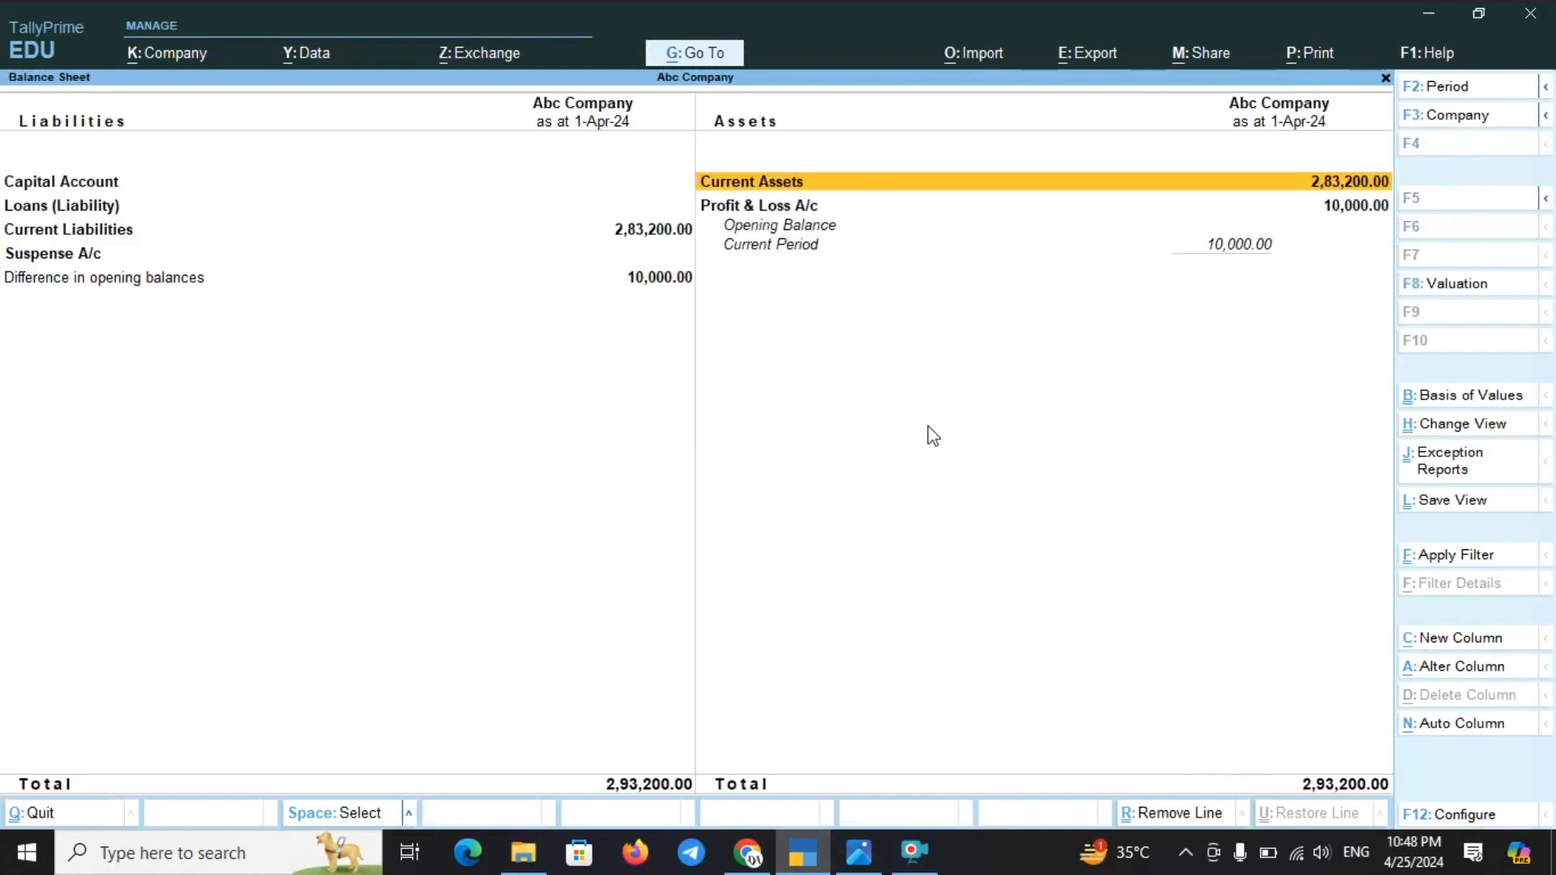
Step: Leave the balance sheet and set Show more features to Yes in the company features of Abc Company
{"action": "key", "text": "Escape"}
{"action": "key", "text": "Escape"}
{"action": "key", "text": "Escape"}
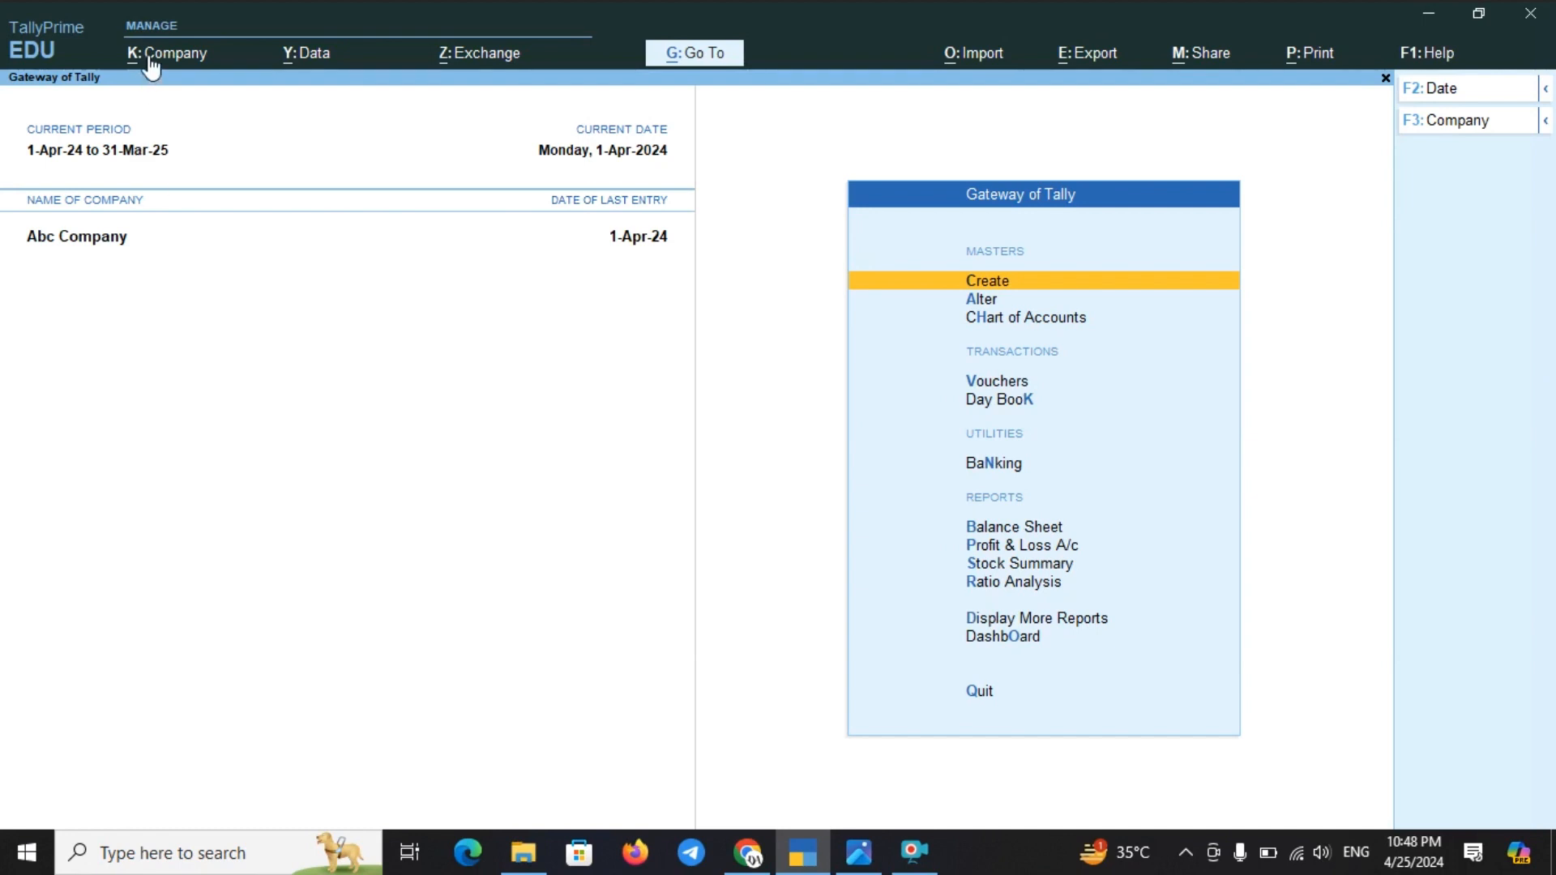
{"action": "key", "text": "F11"}
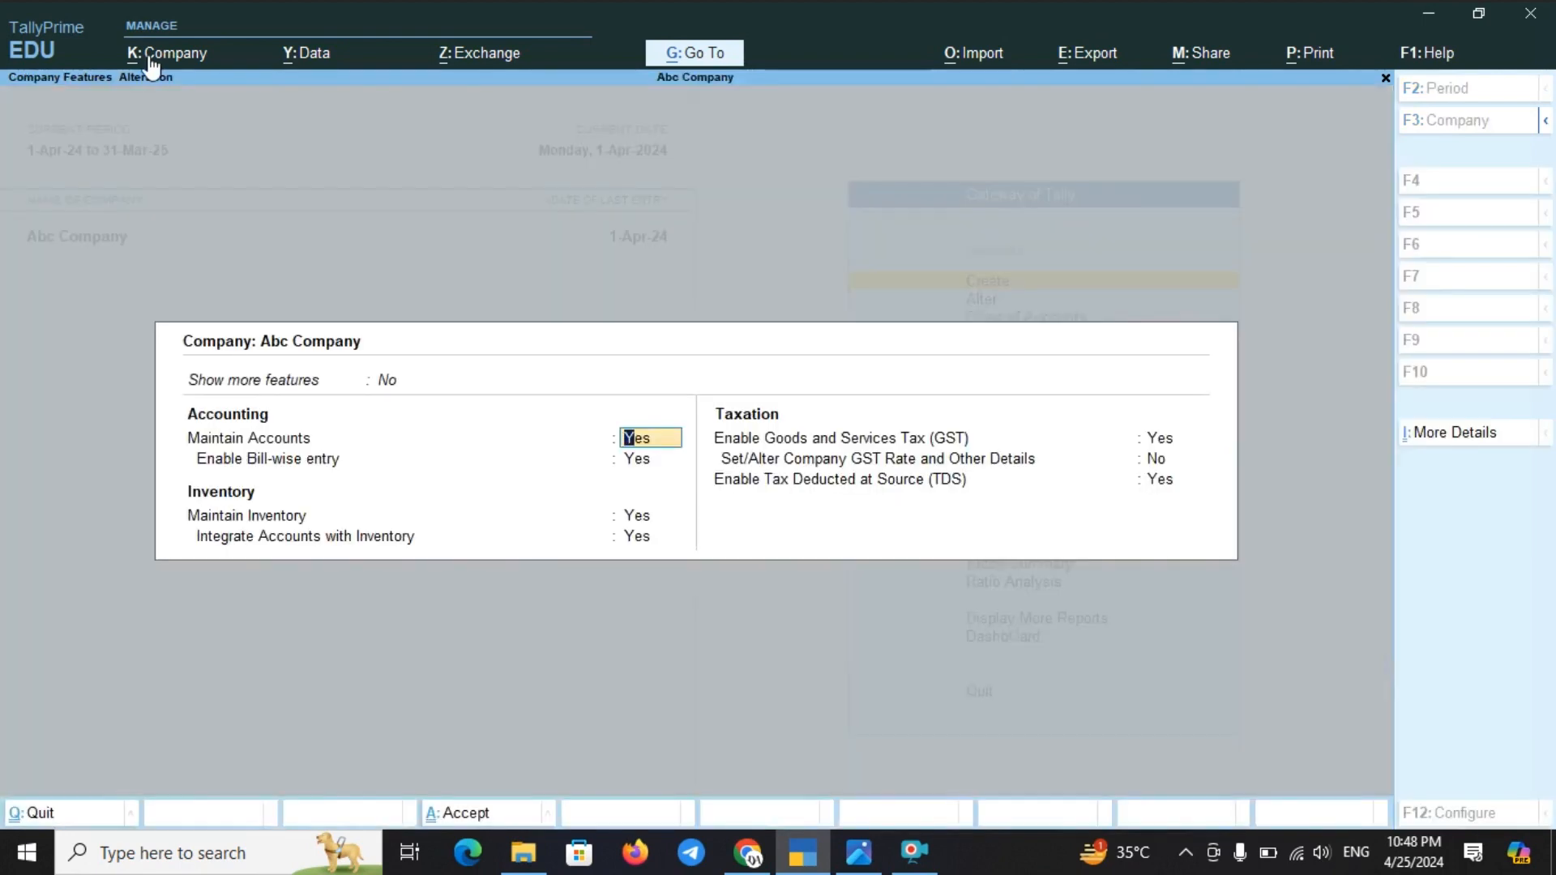
{"action": "key", "text": "Up"}
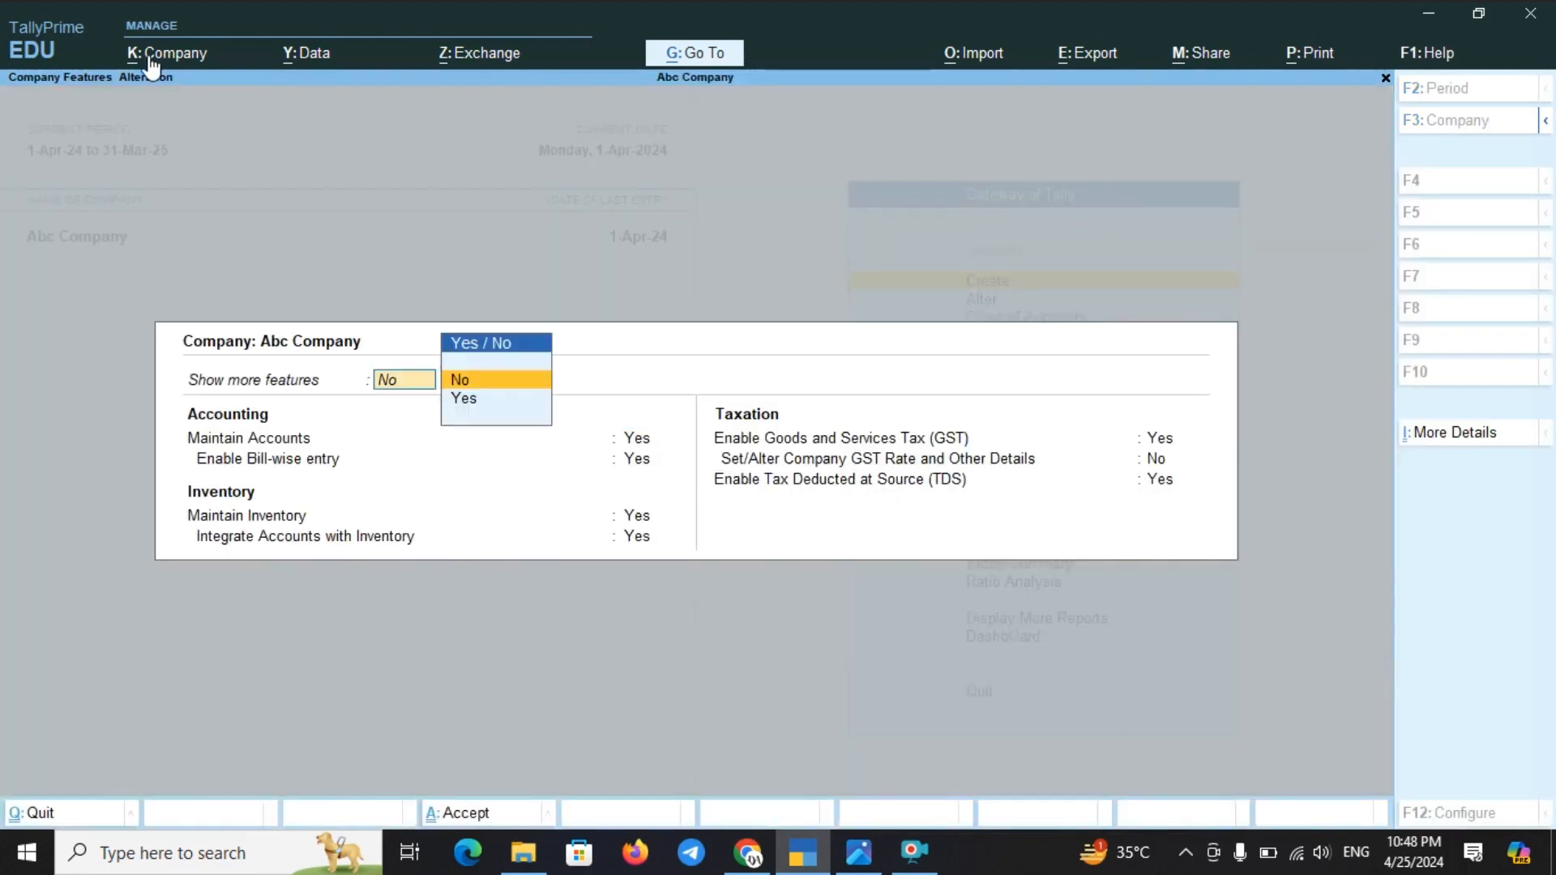
{"action": "key", "text": "Down"}
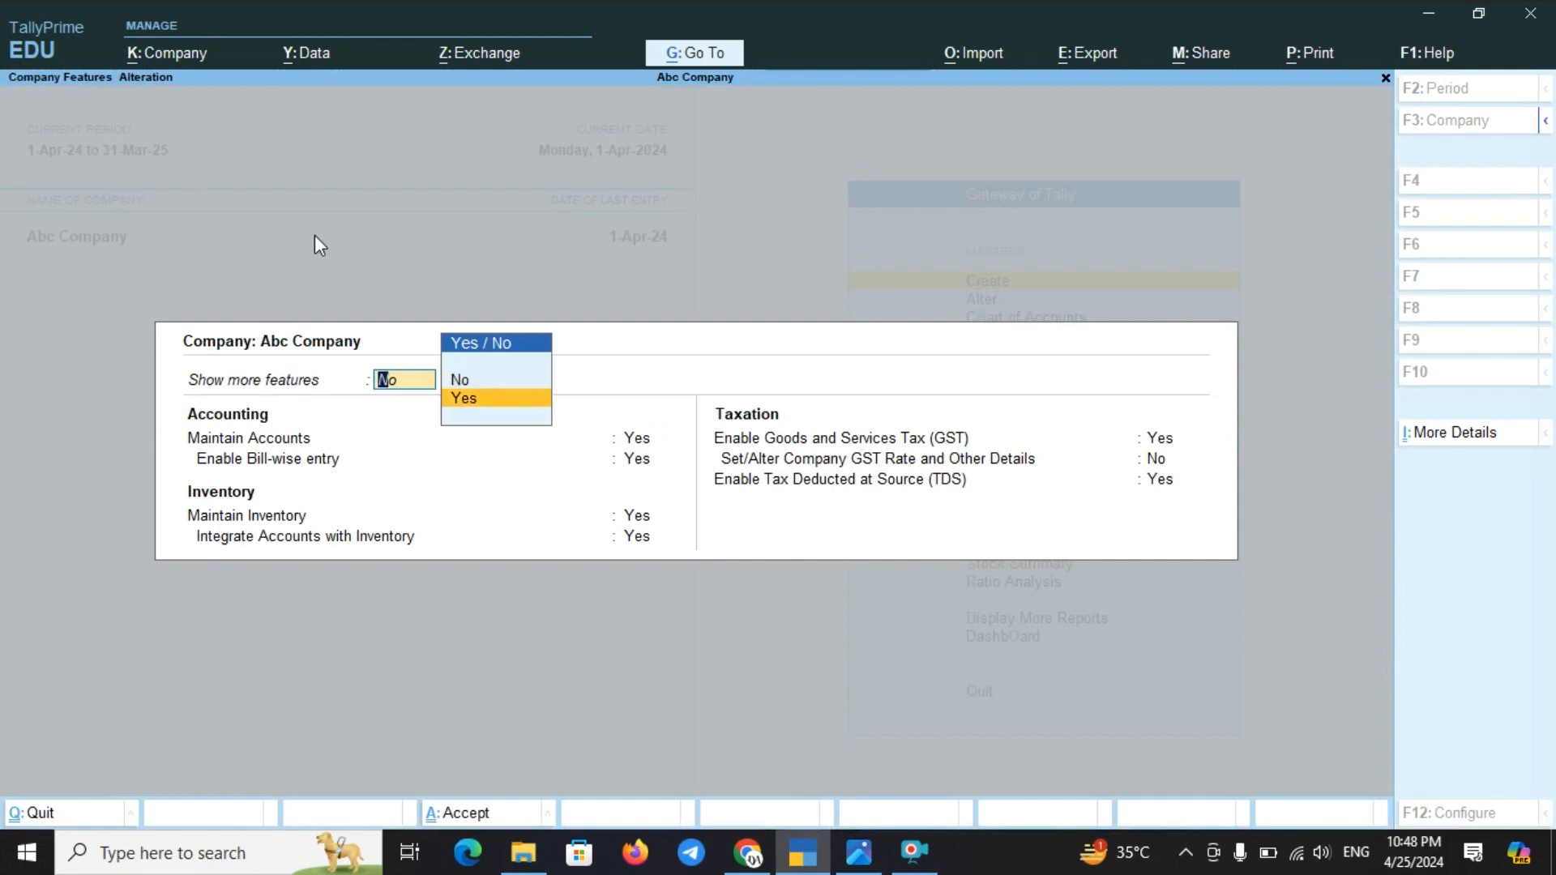
{"action": "key", "text": "Return"}
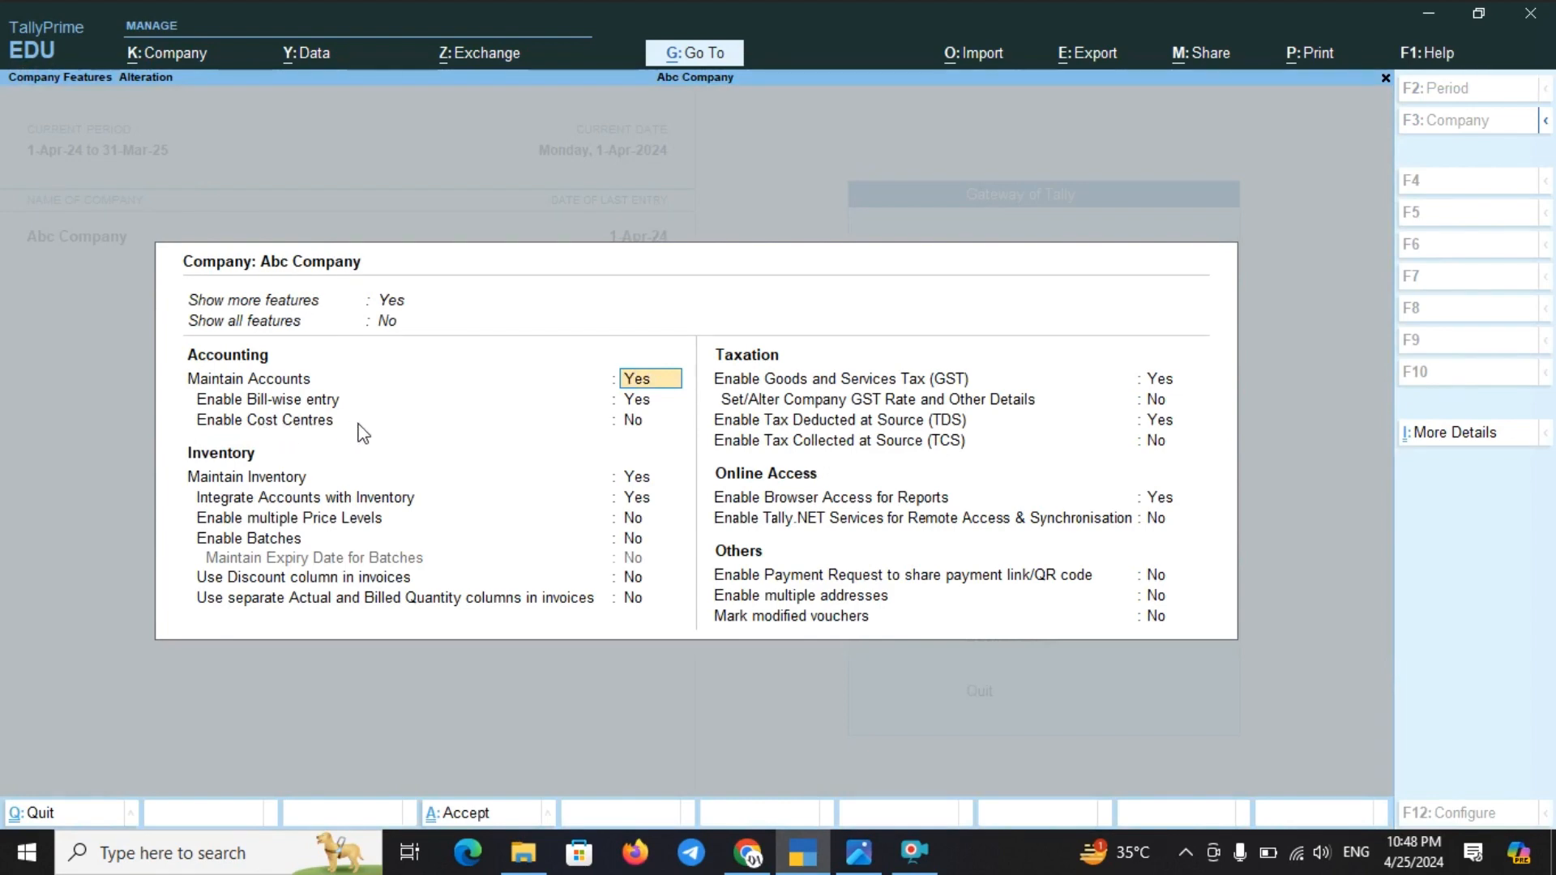
Step: Set Enable Cost Centres to Yes, save the company features, and open the list for creating masters
{"action": "key", "text": "Return"}
{"action": "key", "text": "Return"}
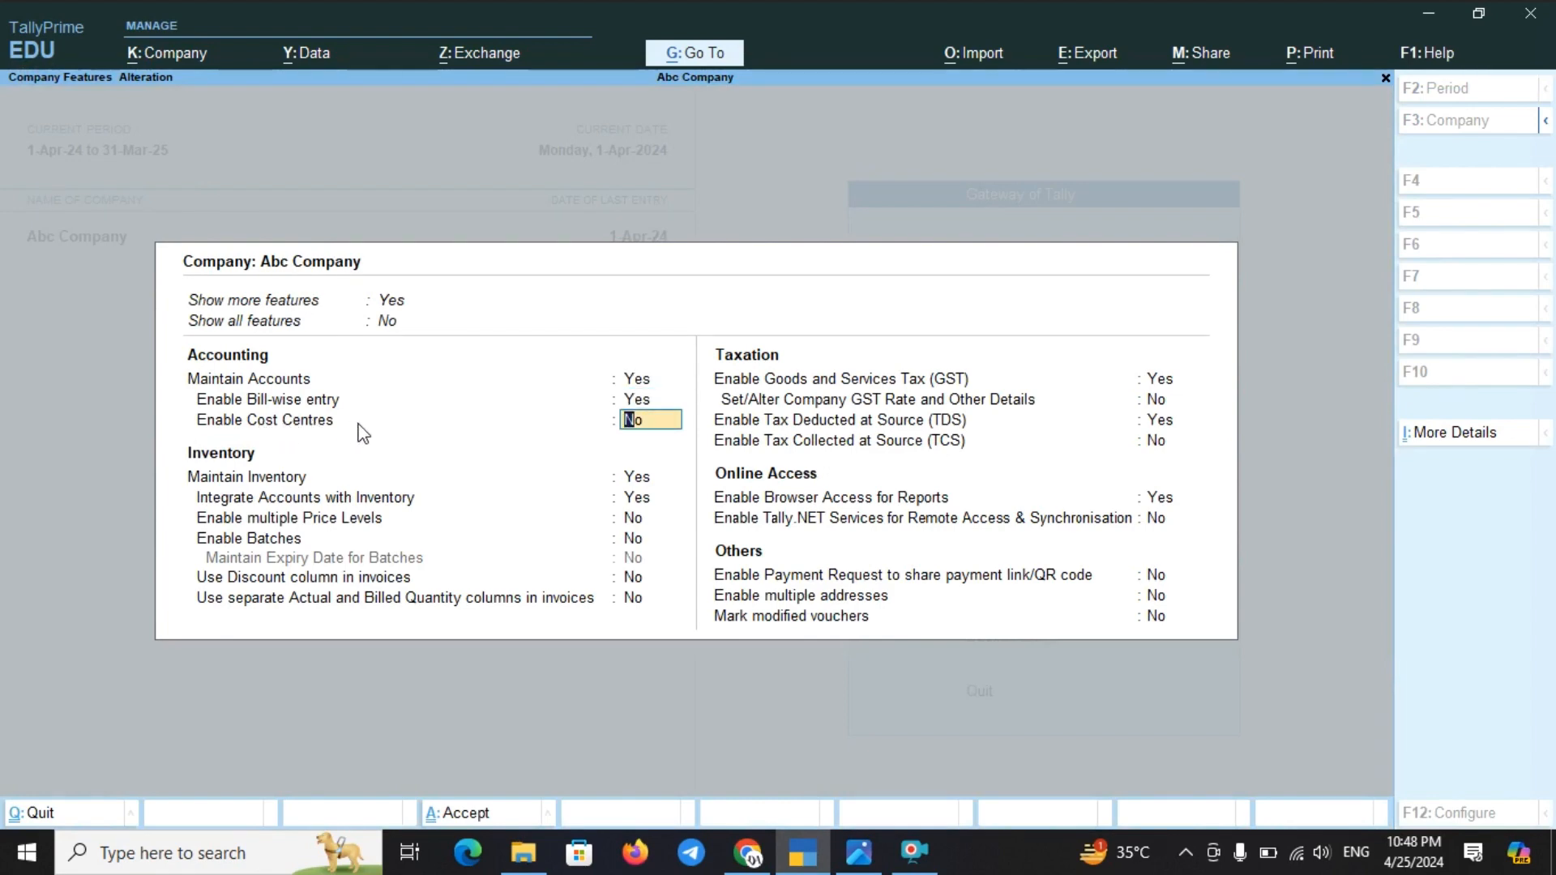
{"action": "type", "text": "Y"}
{"action": "key", "text": "Return"}
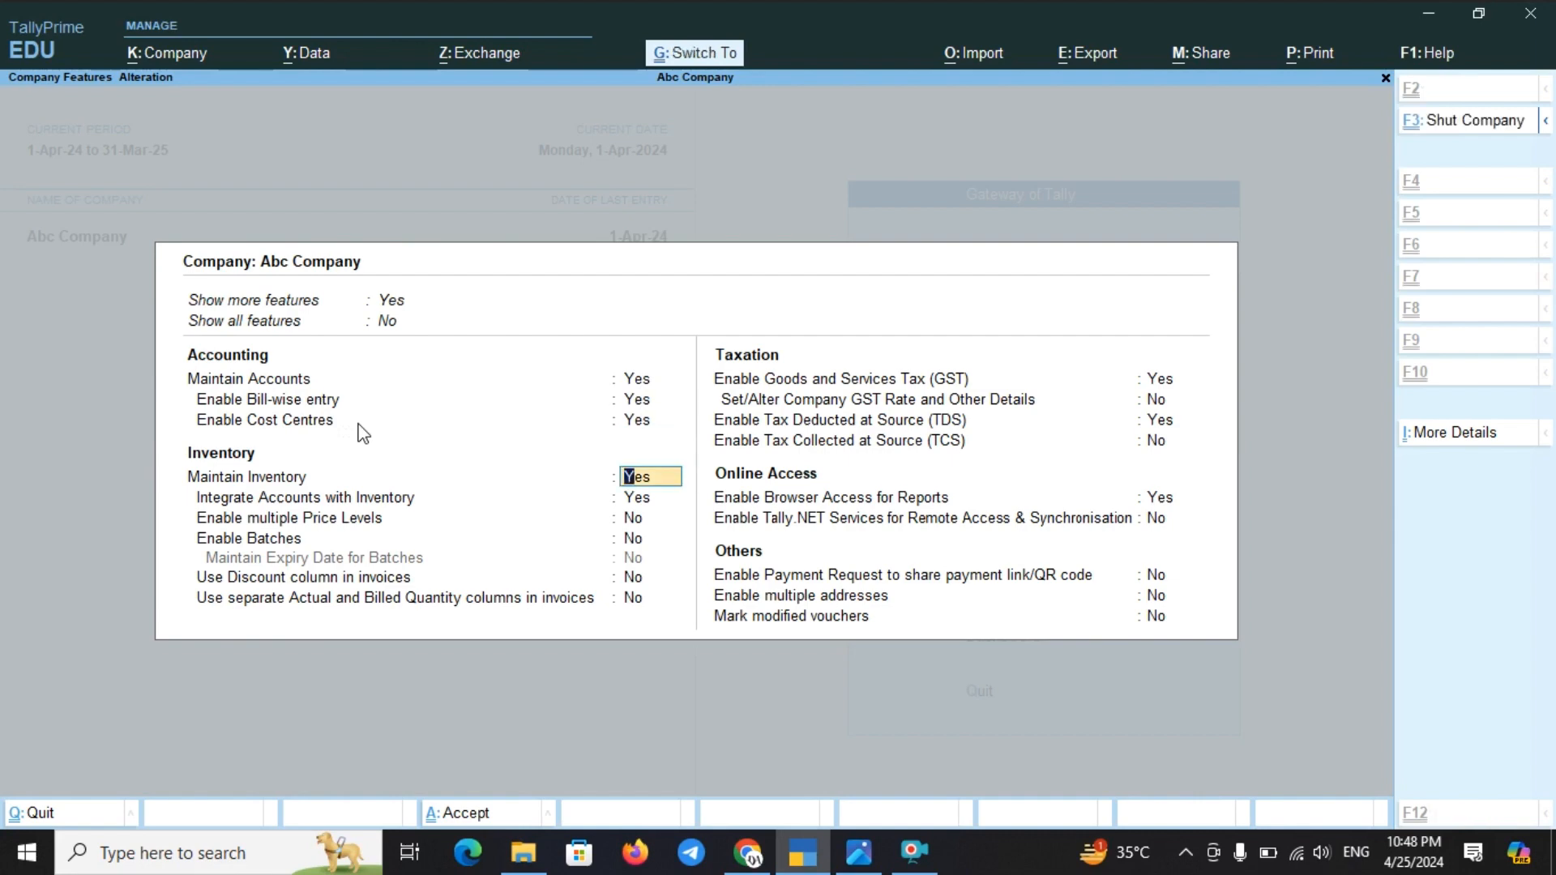
{"action": "key", "text": "ctrl+a"}
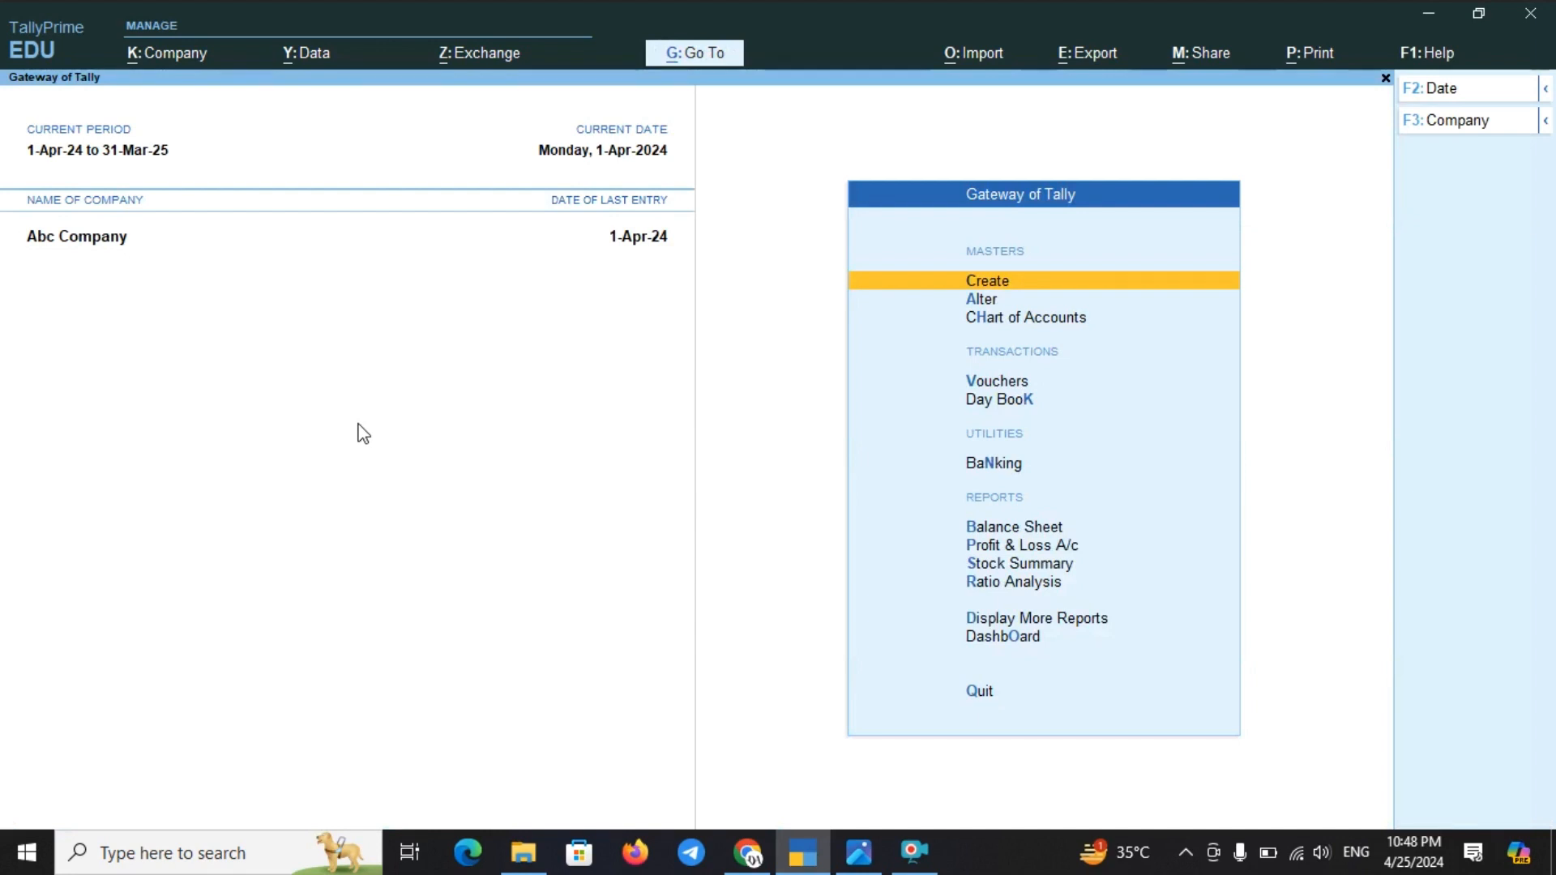
{"action": "key", "text": "Return"}
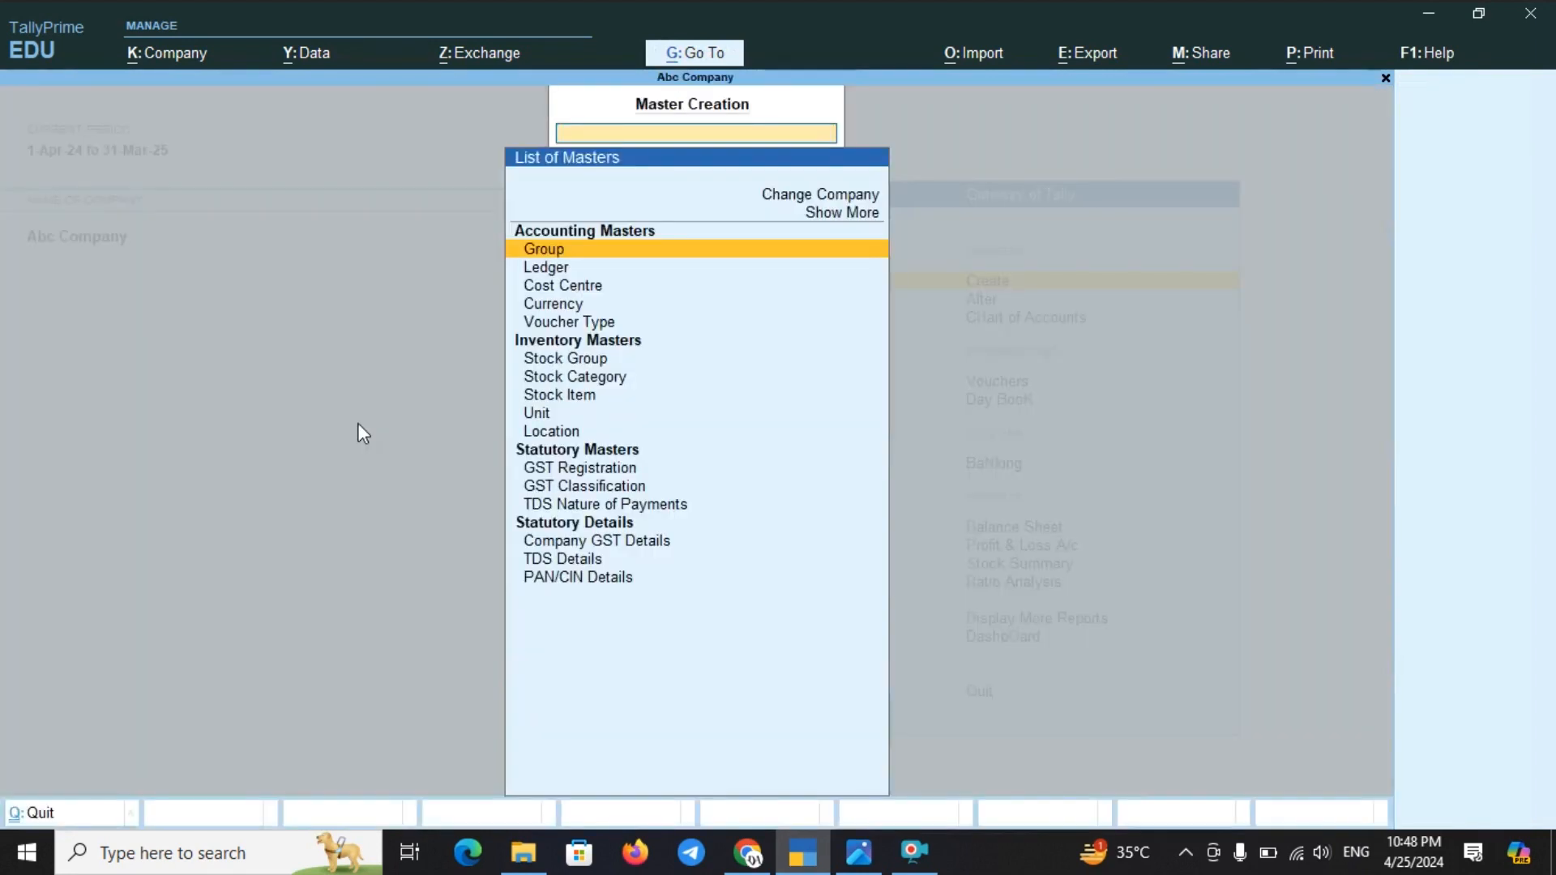
{"action": "key", "text": "Down"}
{"action": "key", "text": "Down"}
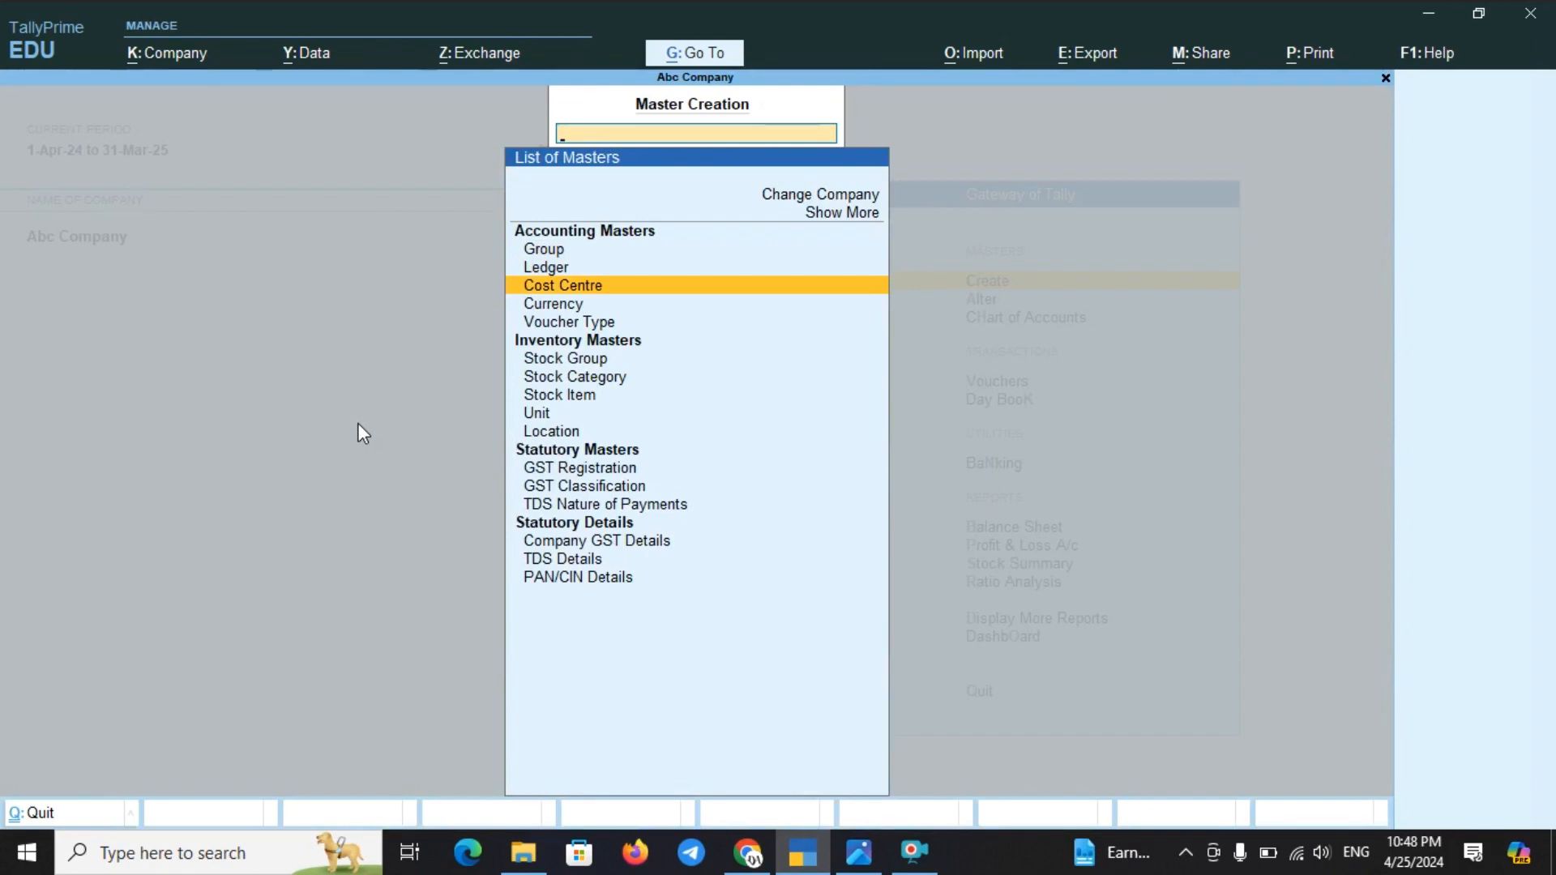
{"action": "key", "text": "Return"}
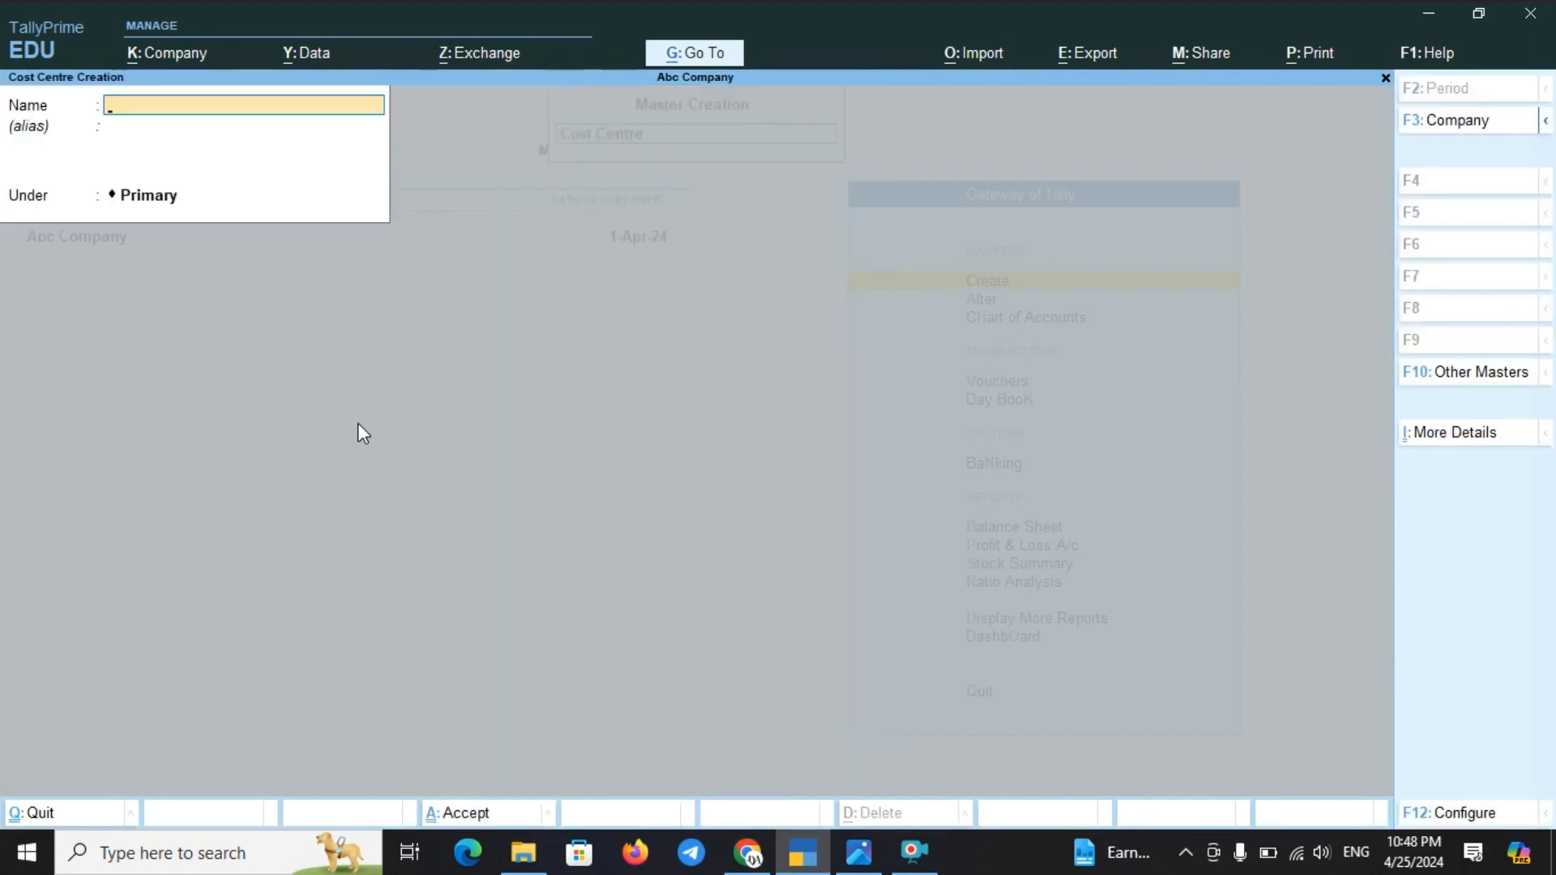
{"action": "key", "text": "Escape"}
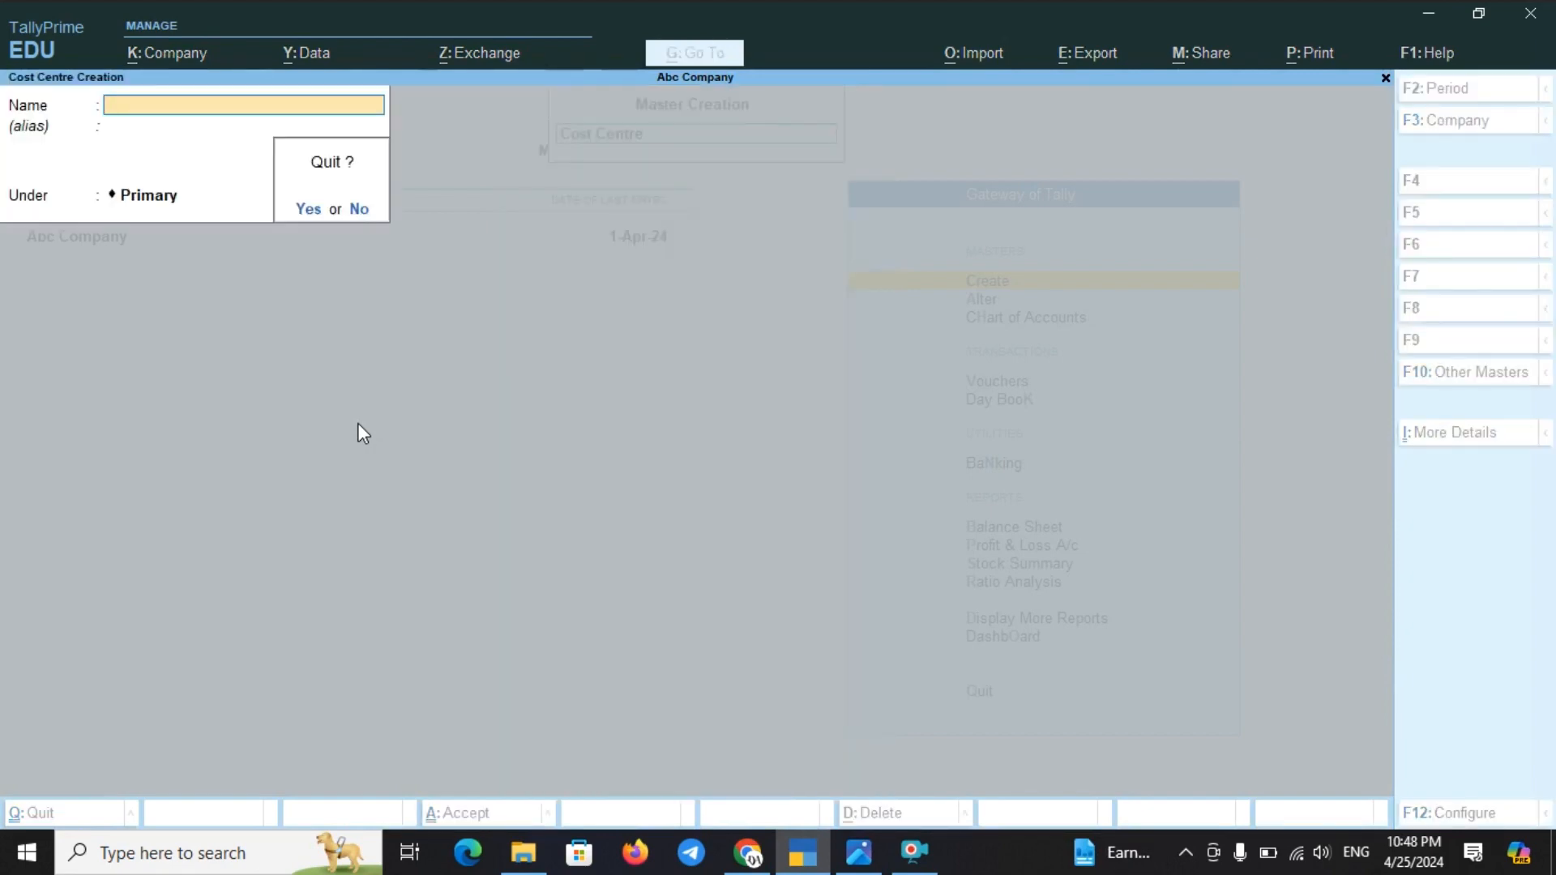
{"action": "key", "text": "y"}
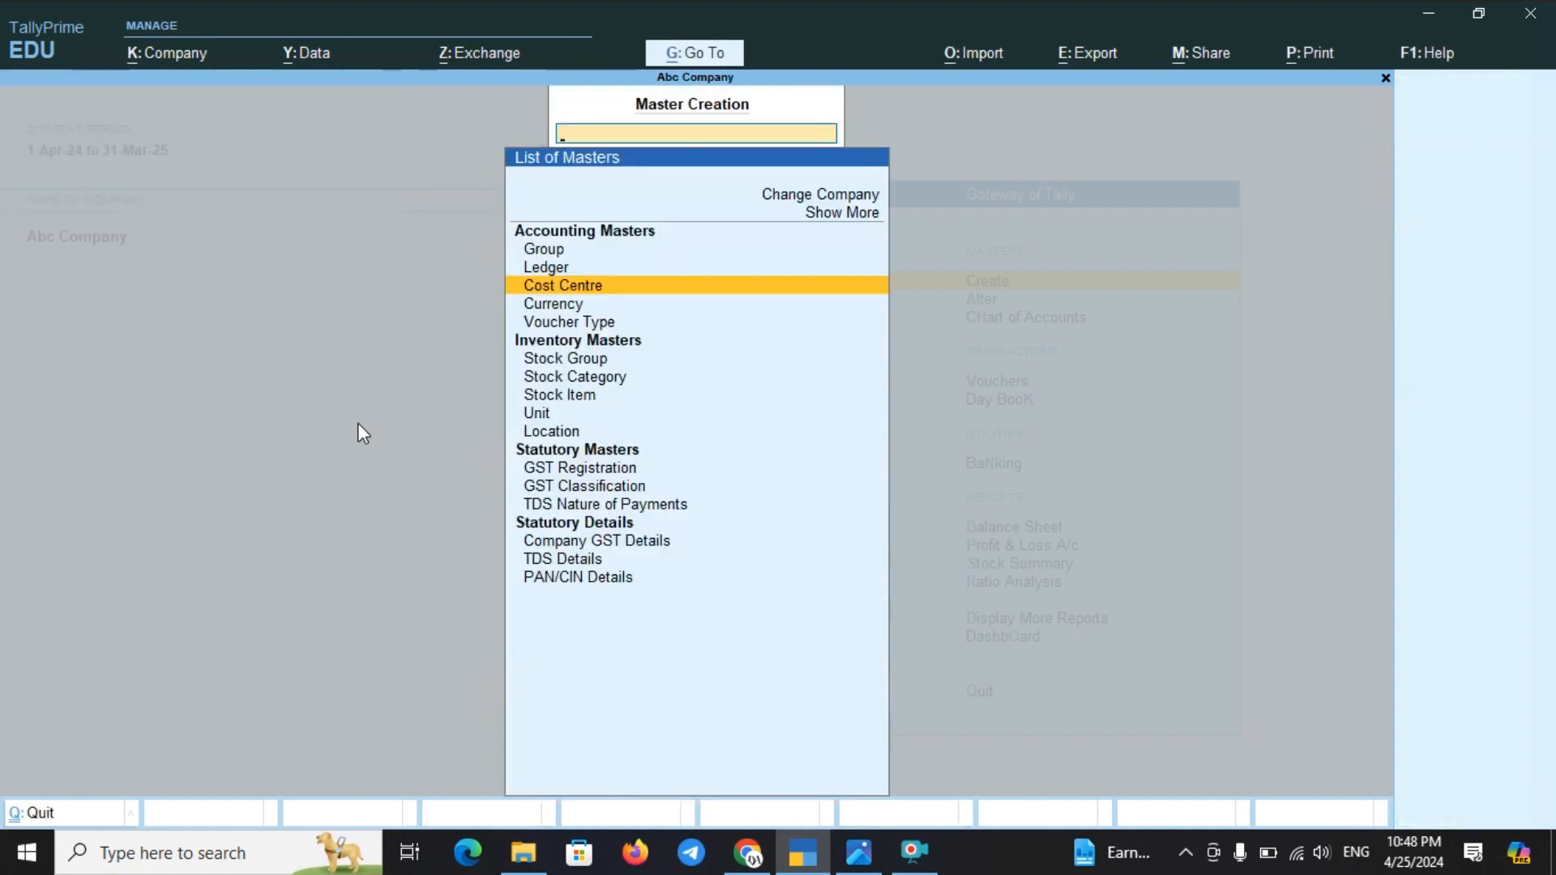
Step: Expand the list of masters to show more master types
{"action": "key", "text": "Up"}
{"action": "key", "text": "Up"}
{"action": "key", "text": "Up"}
{"action": "key", "text": "Return"}
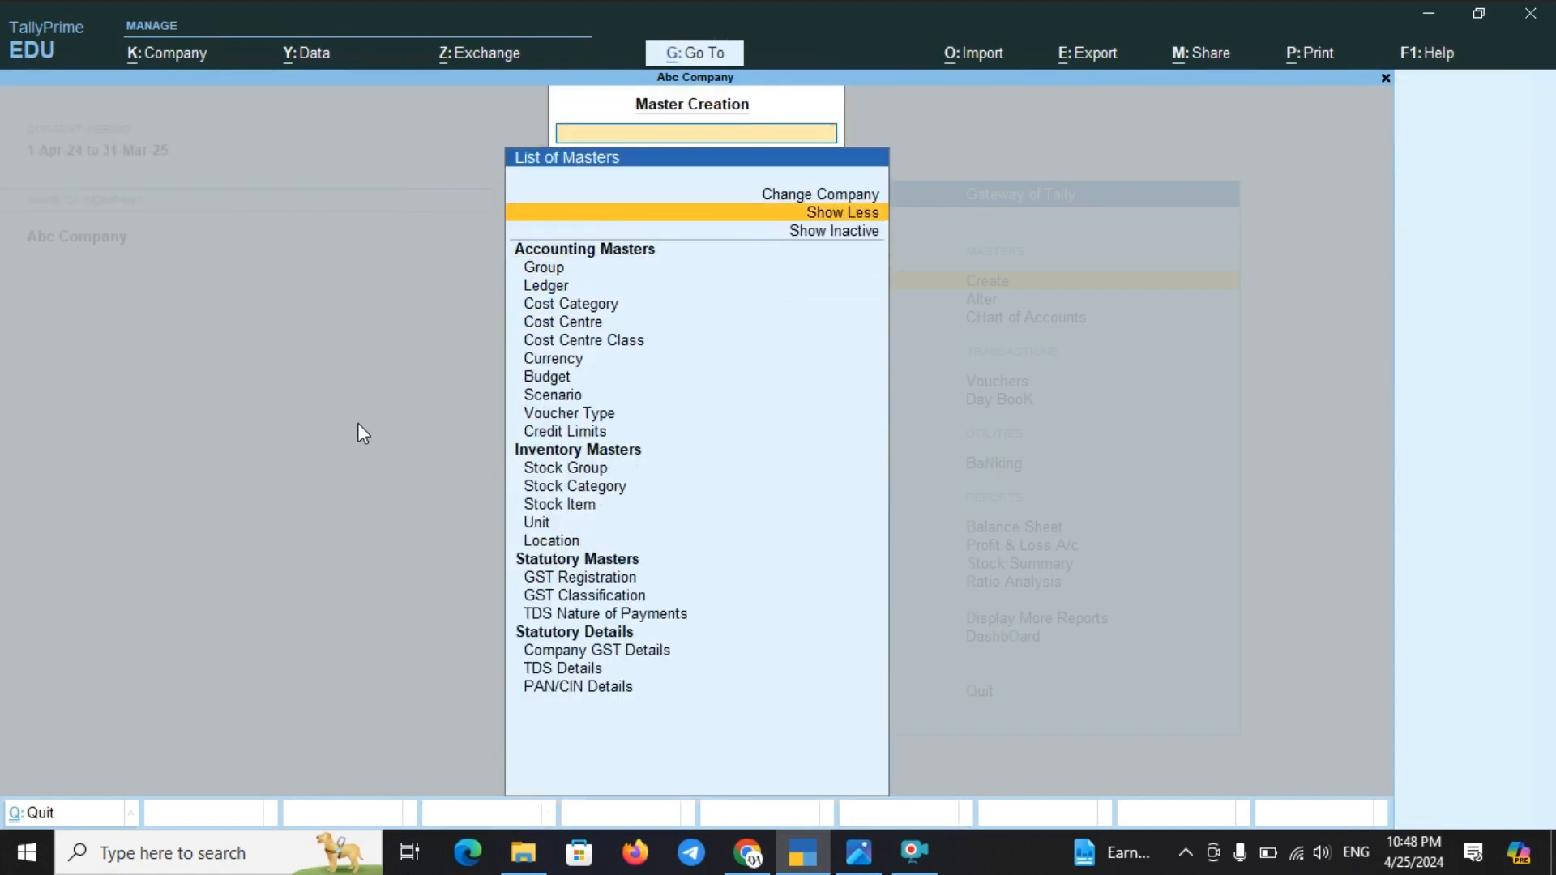
Step: Create a new cost category named PROJECT 1 with revenue items allocated and non-revenue items not allocated
{"action": "key", "text": "Down"}
{"action": "key", "text": "Down"}
{"action": "key", "text": "Down"}
{"action": "key", "text": "Down"}
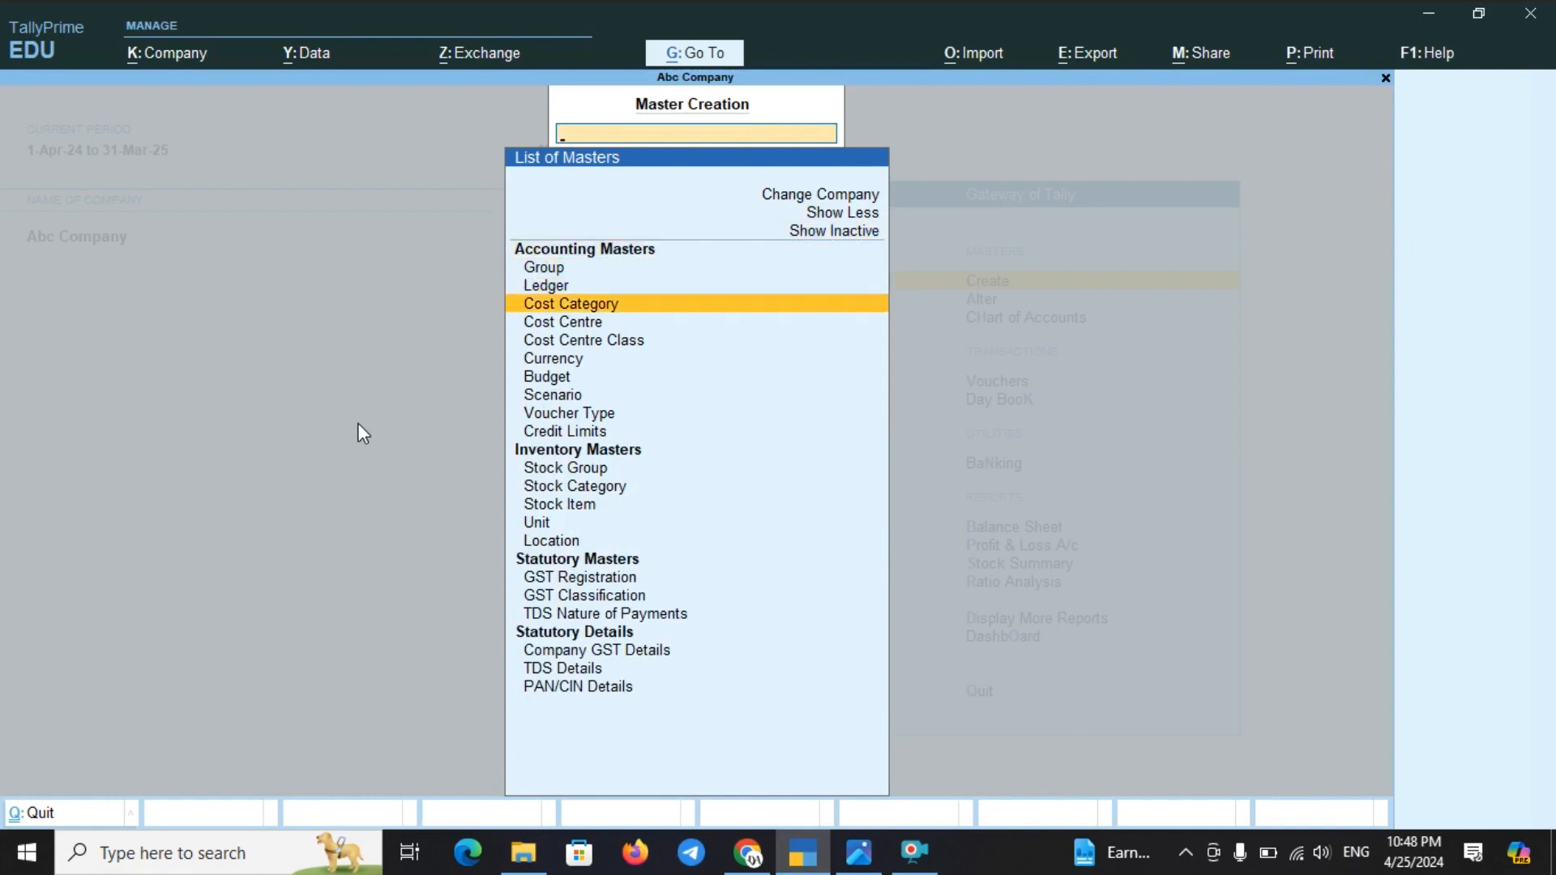
{"action": "key", "text": "Return"}
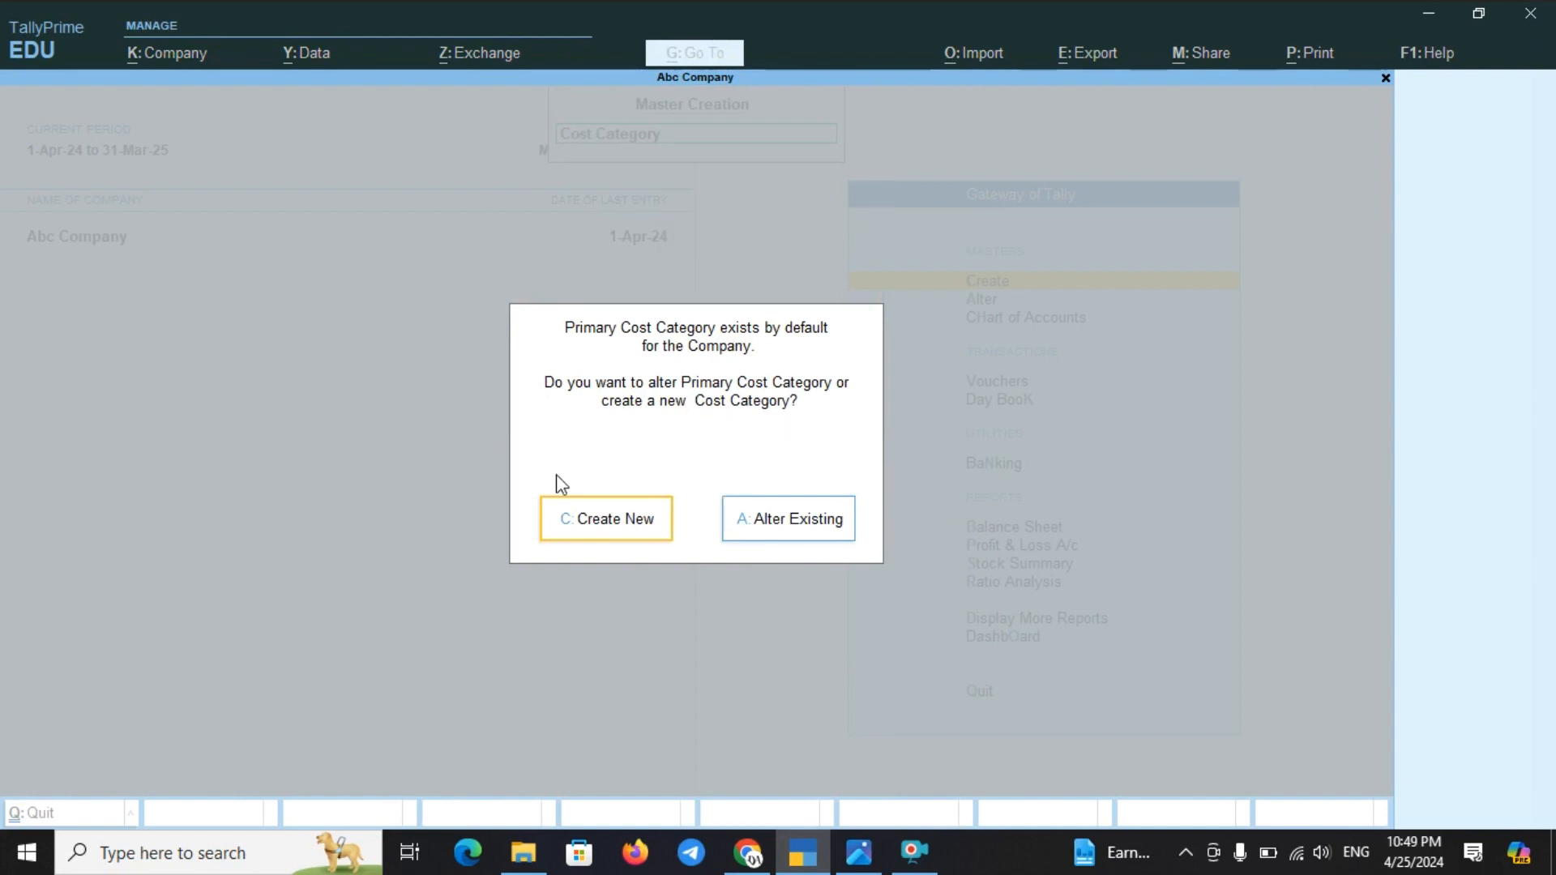
{"action": "left_click", "coordinate": [634, 526]}
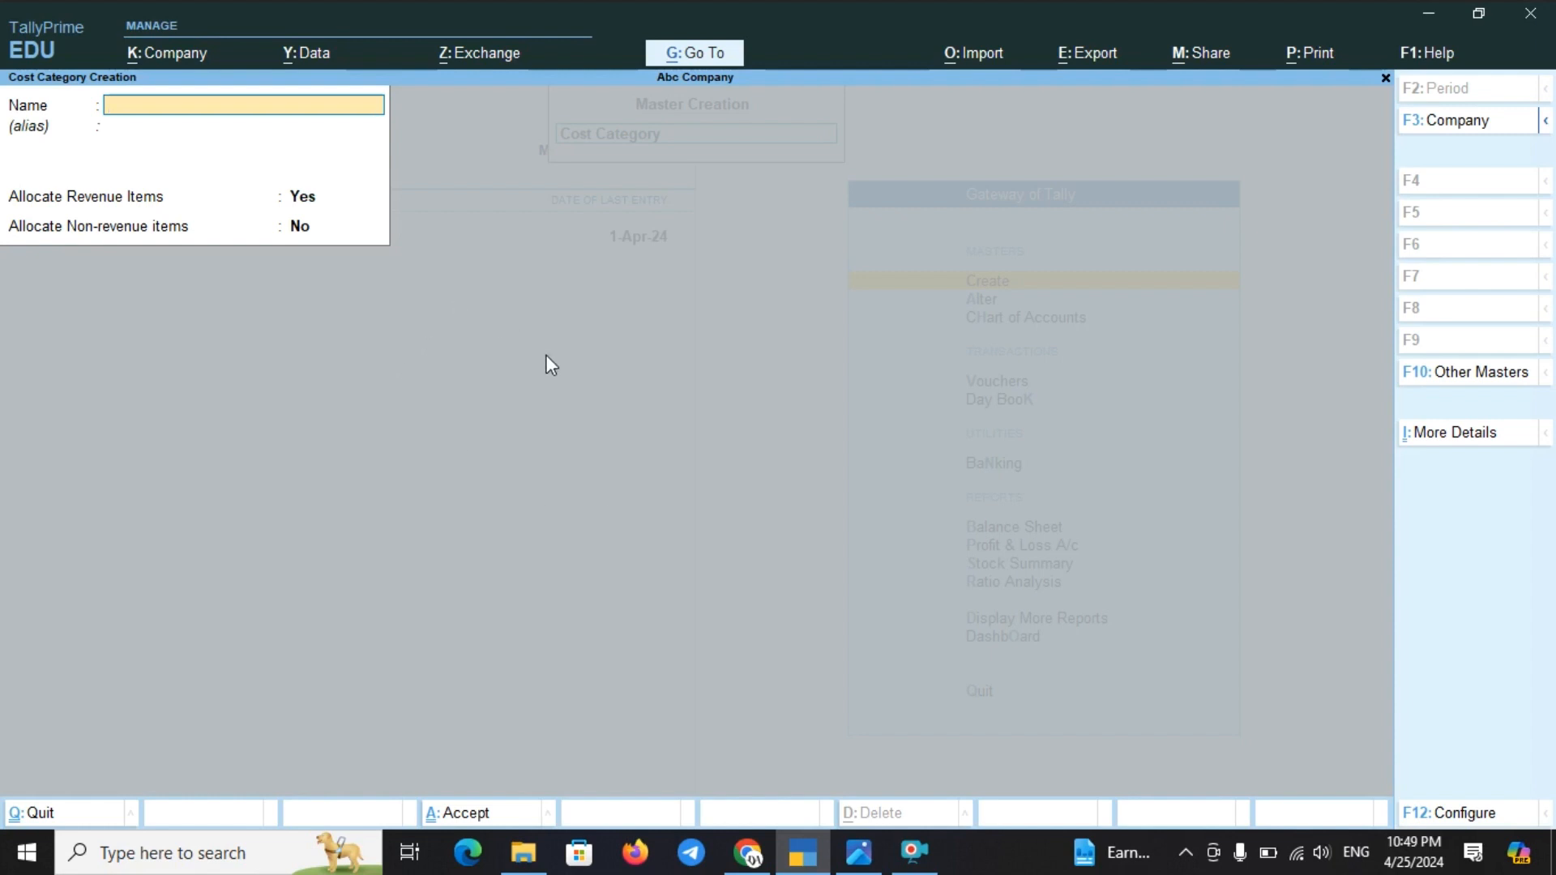
{"action": "type", "text": "PROJECT"}
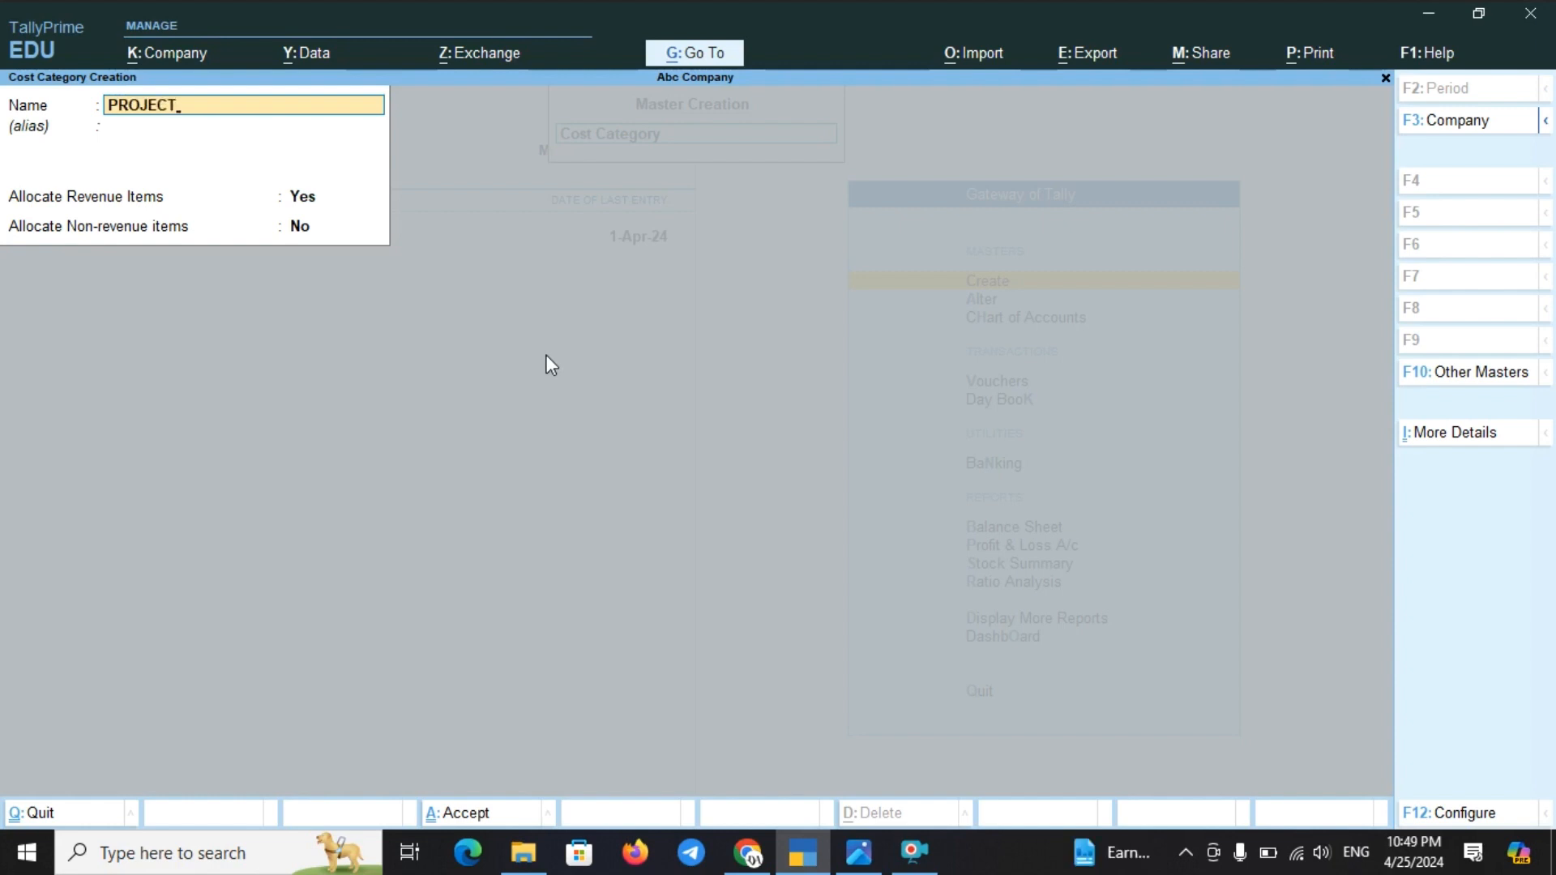
{"action": "type", "text": " 1"}
{"action": "key", "text": "Return"}
{"action": "key", "text": "Return"}
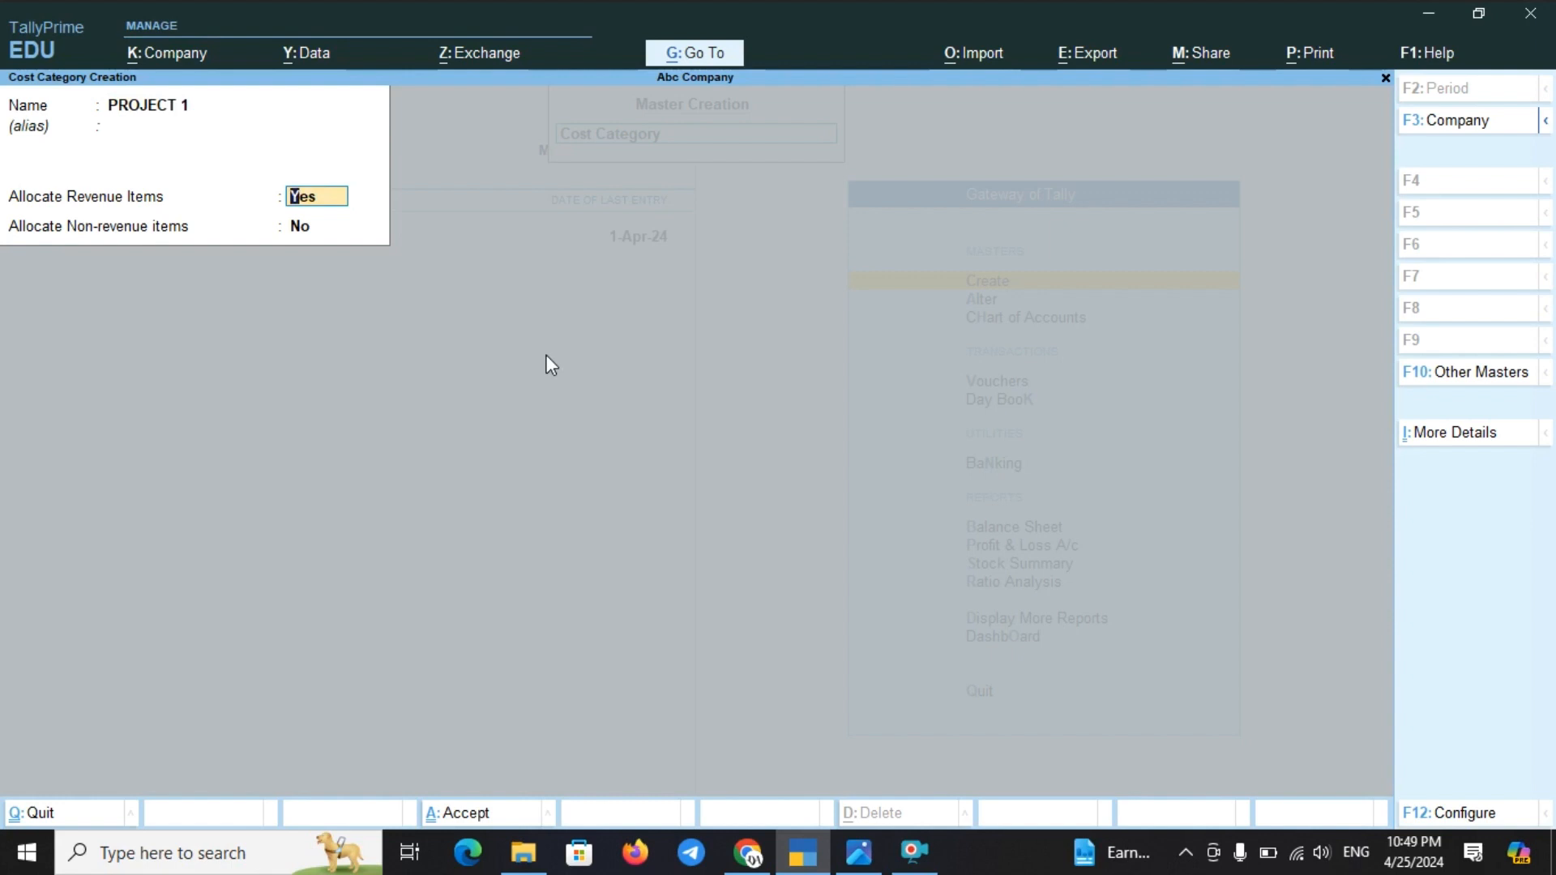
{"action": "key", "text": "ctrl+a"}
Step: Create a second cost category named PROJECT 2 and leave cost category creation
{"action": "type", "text": "P"}
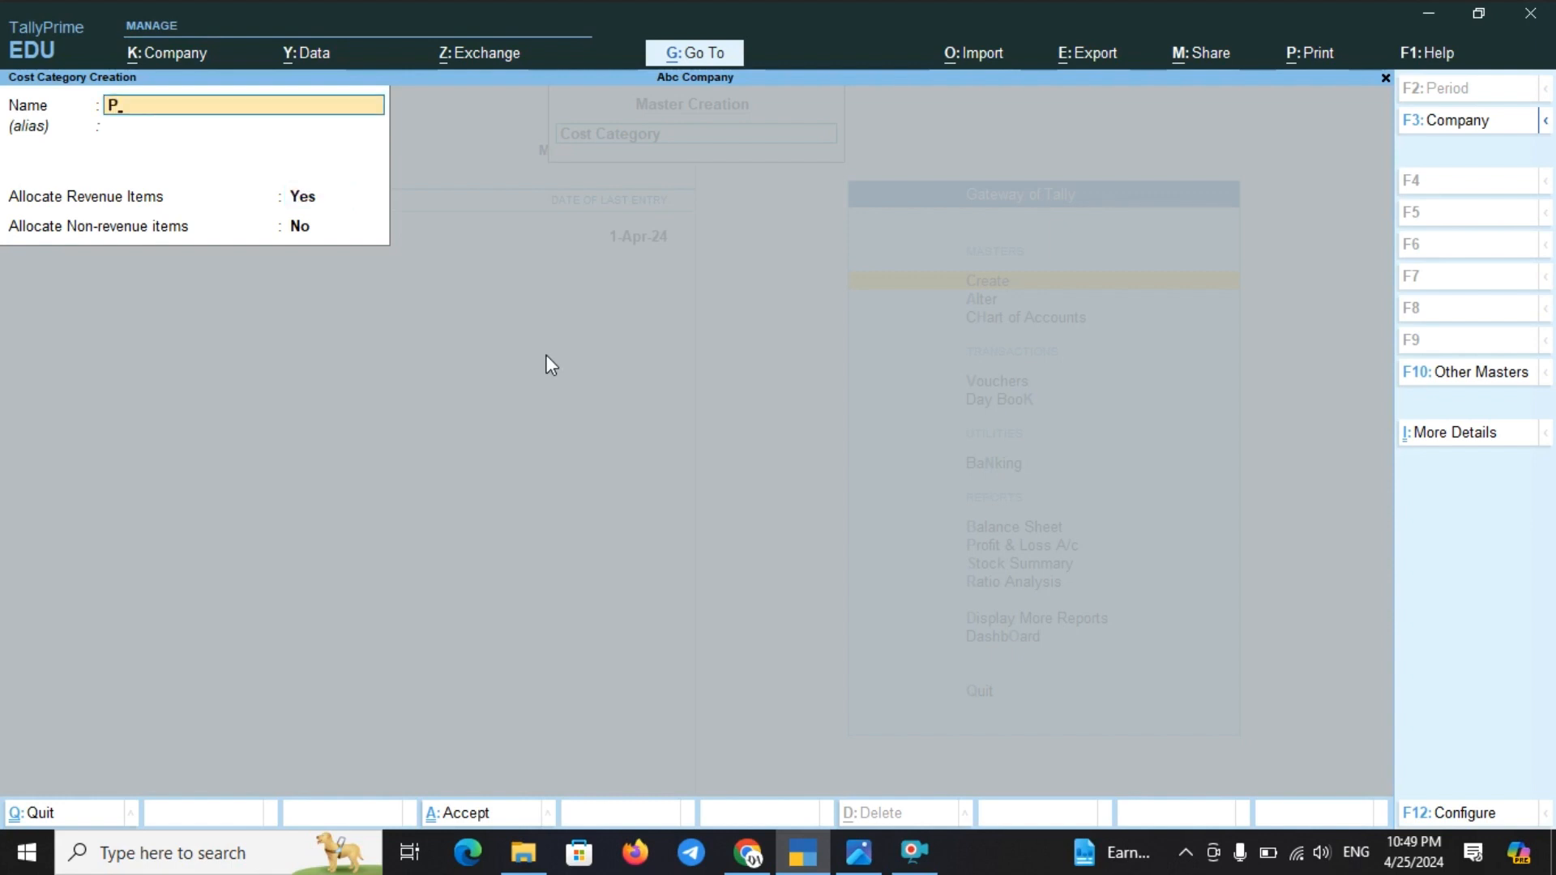
{"action": "type", "text": "ROJECT 2"}
{"action": "key", "text": "Return"}
{"action": "key", "text": "ctrl+a"}
{"action": "key", "text": "Escape"}
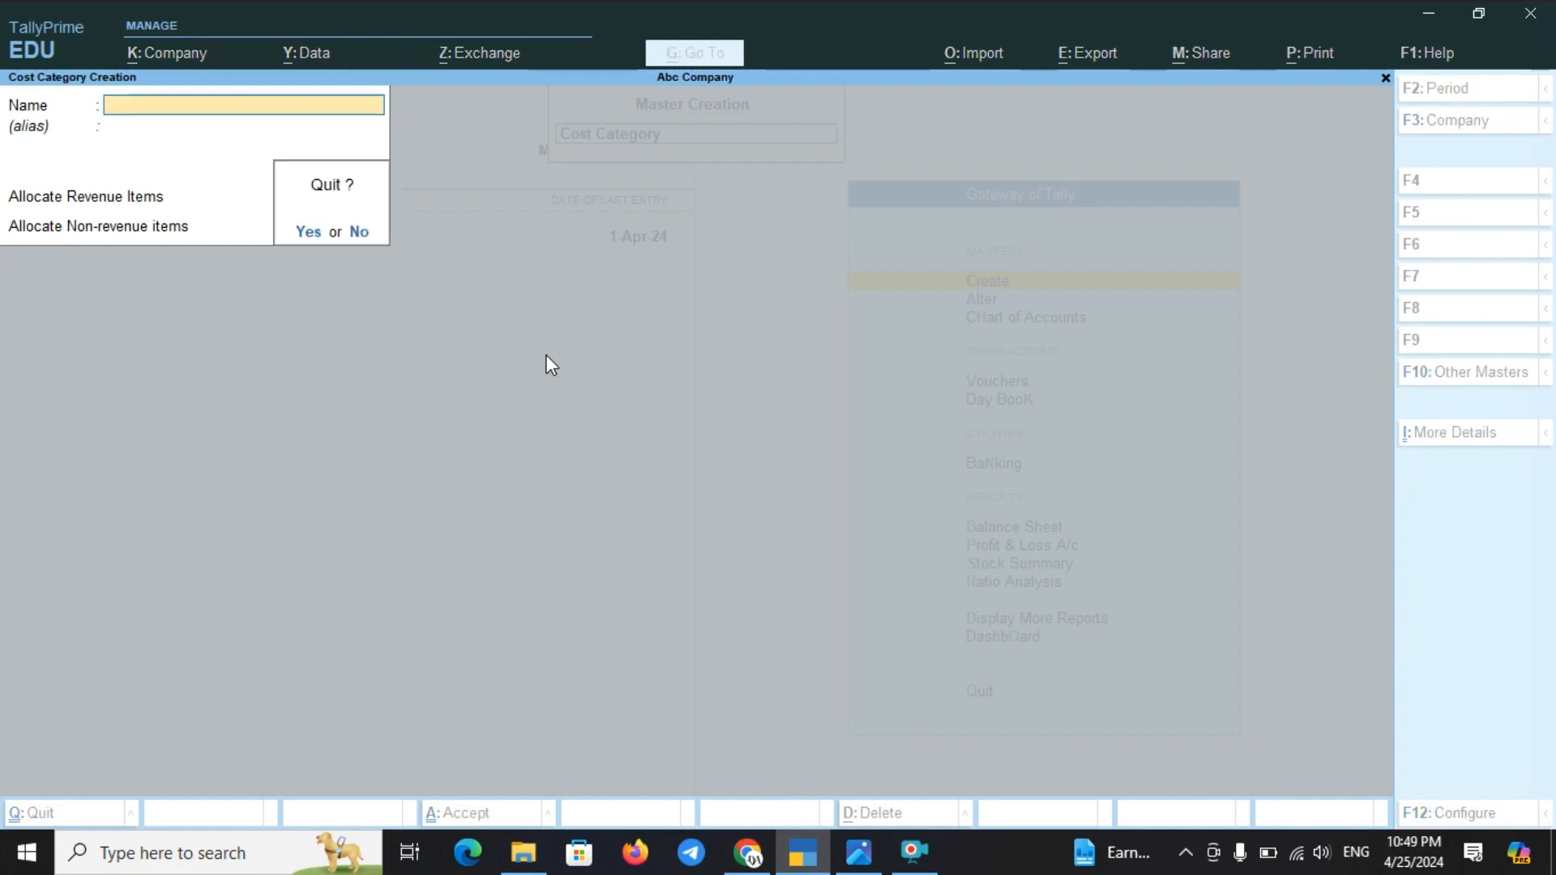
{"action": "key", "text": "y"}
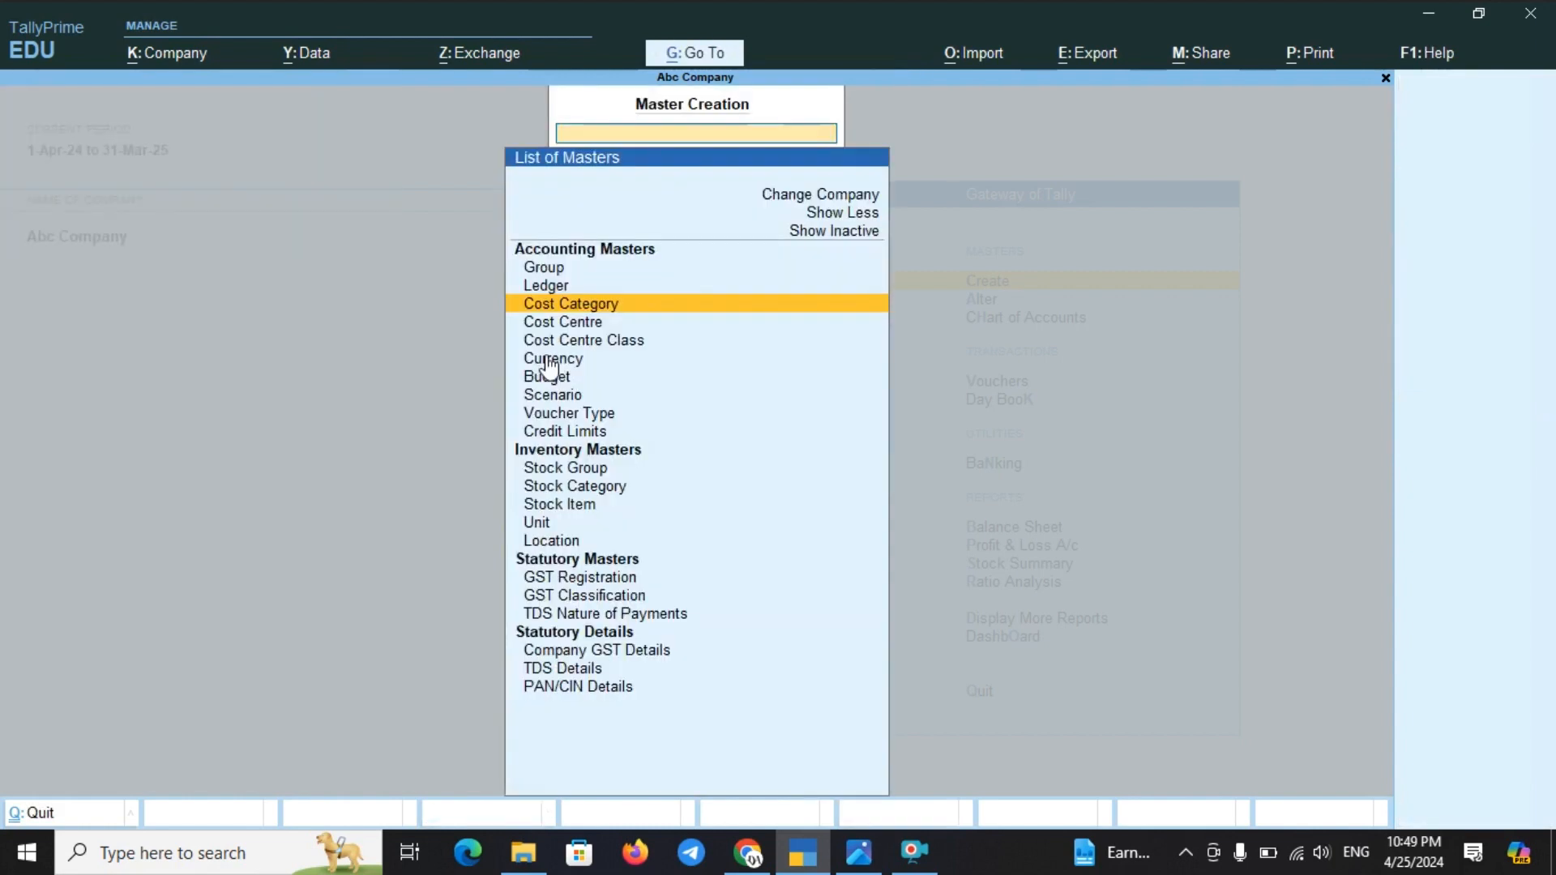
Step: Create a cost centre in category PROJECT 1 under Primary, entering the first person's name
{"action": "key", "text": "Down"}
{"action": "key", "text": "Return"}
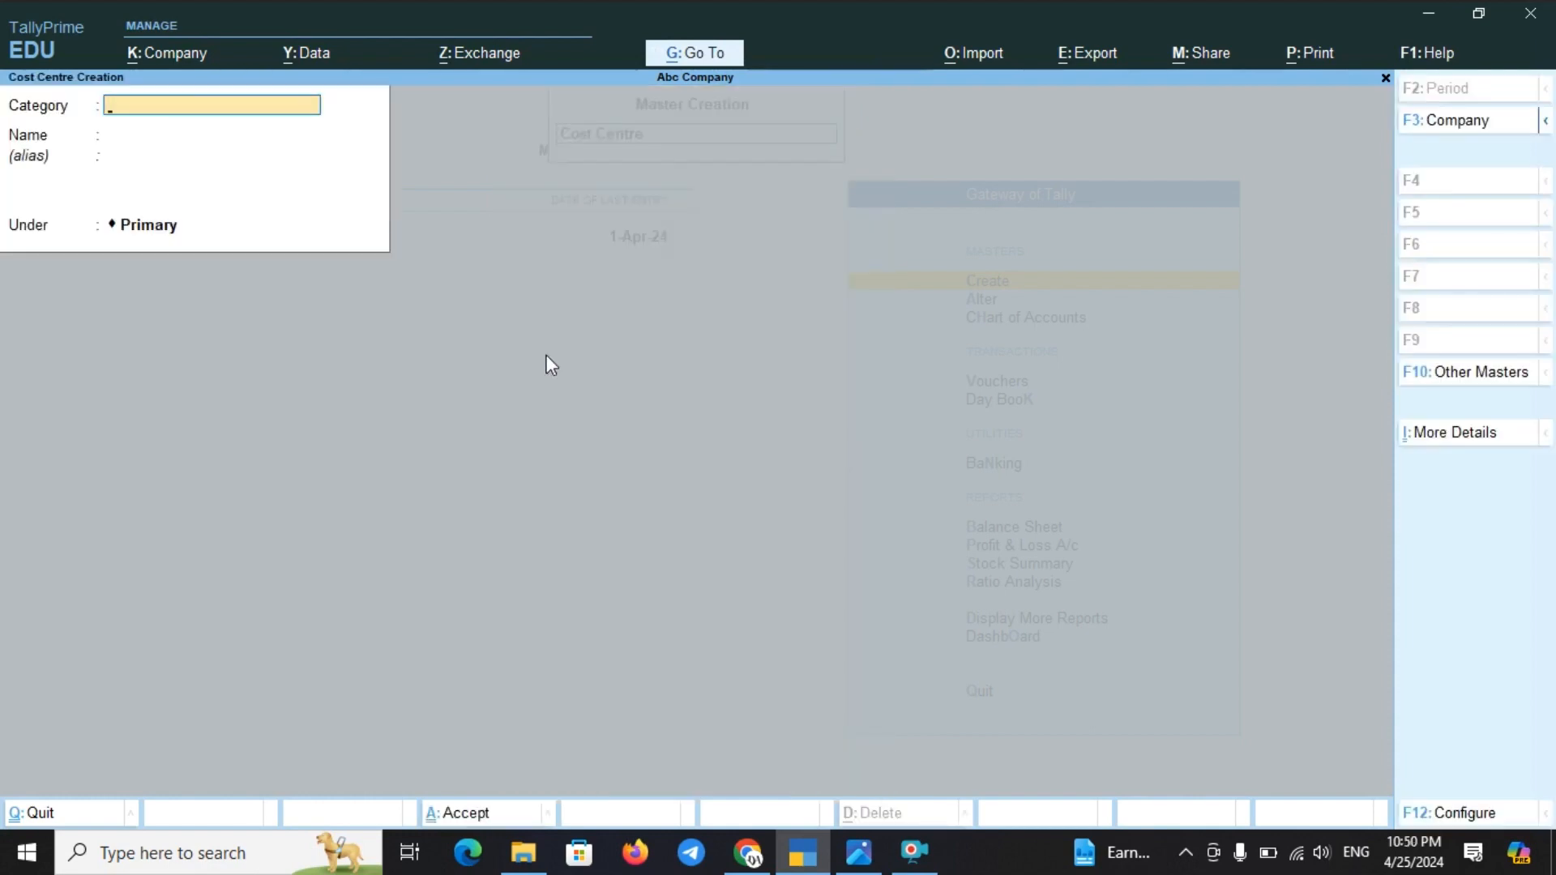
{"action": "type", "text": "R"}
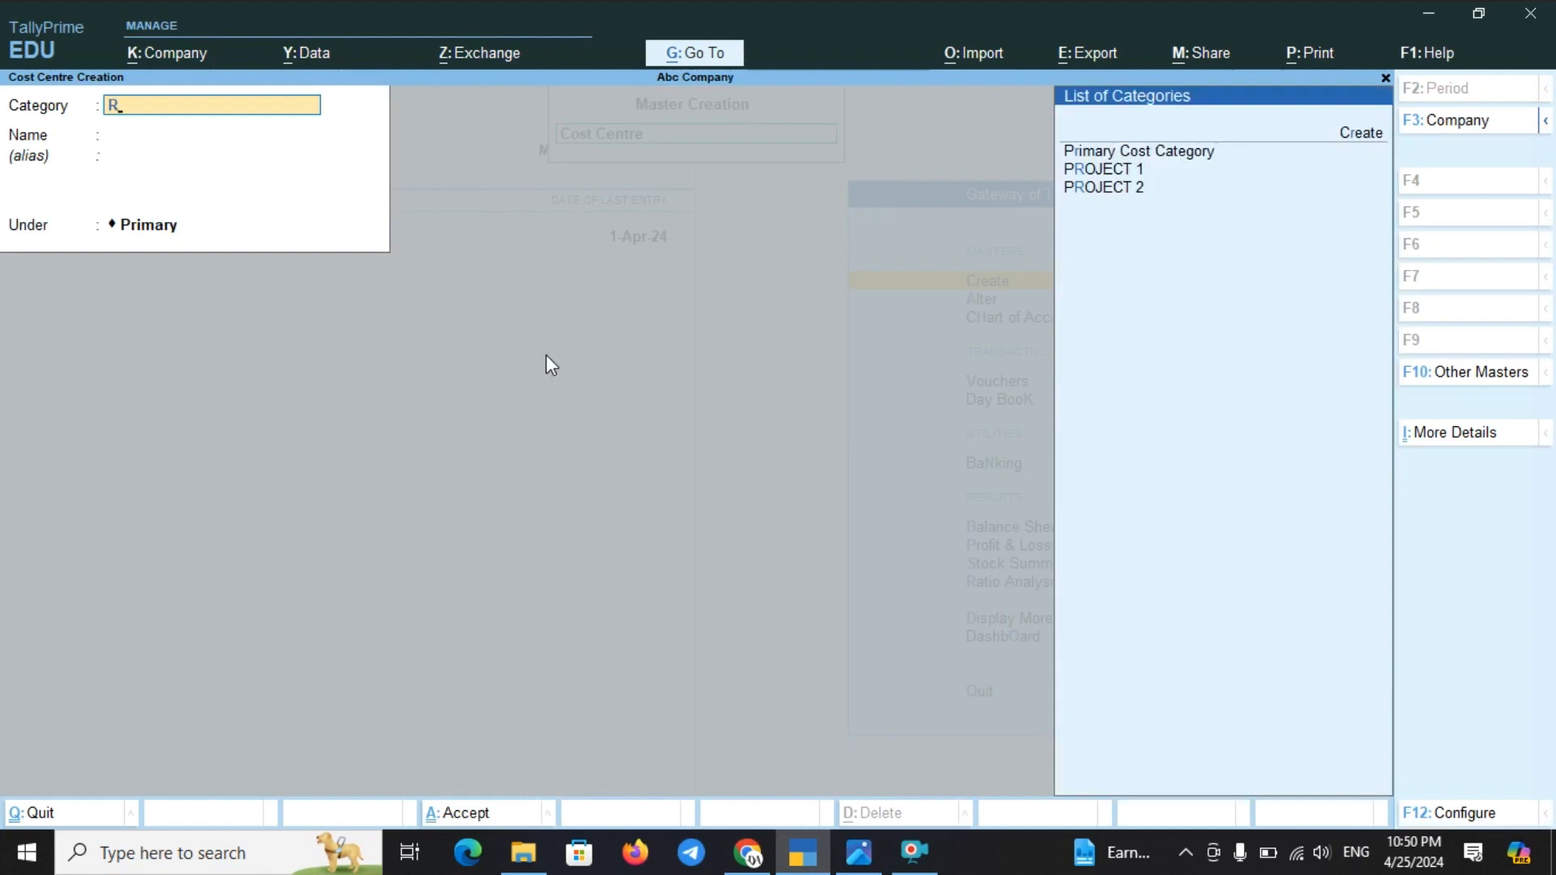
{"action": "key", "text": "Down"}
{"action": "key", "text": "Down"}
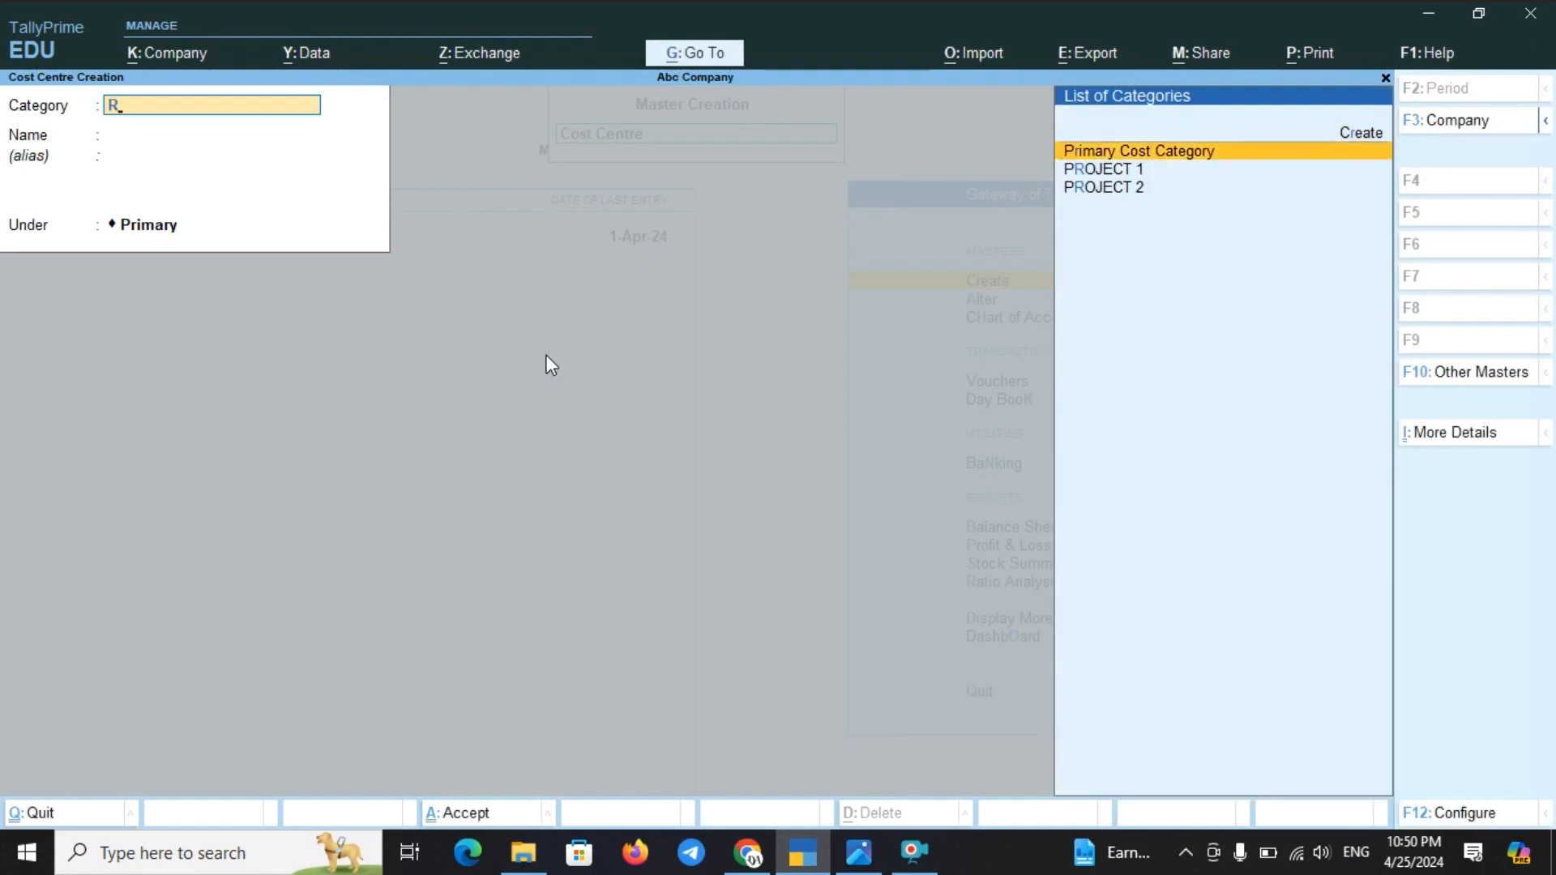
{"action": "key", "text": "Down"}
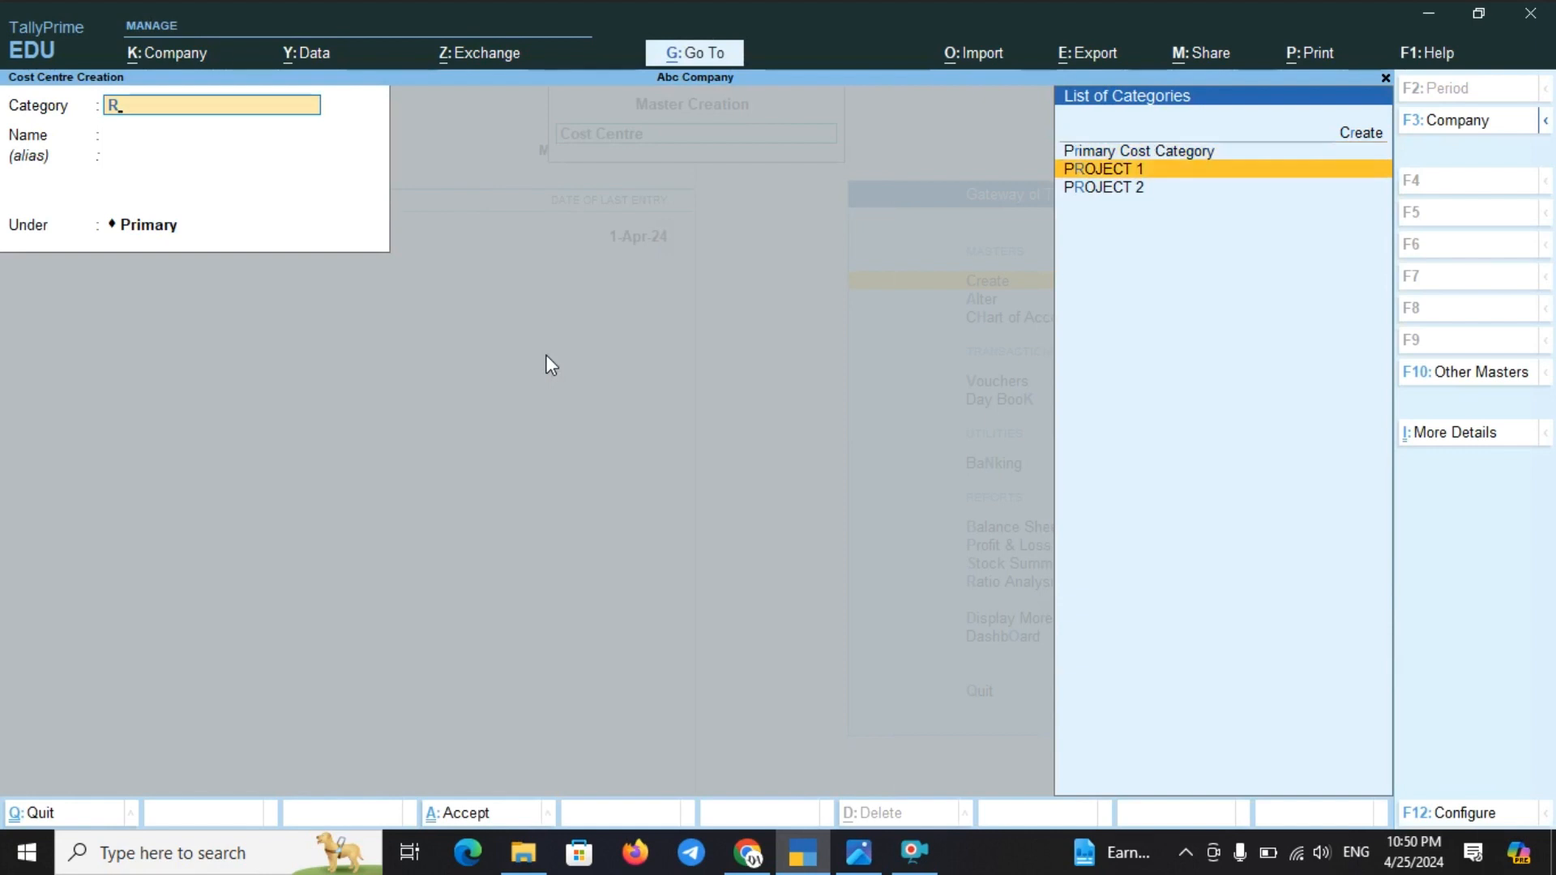
{"action": "key", "text": "Return"}
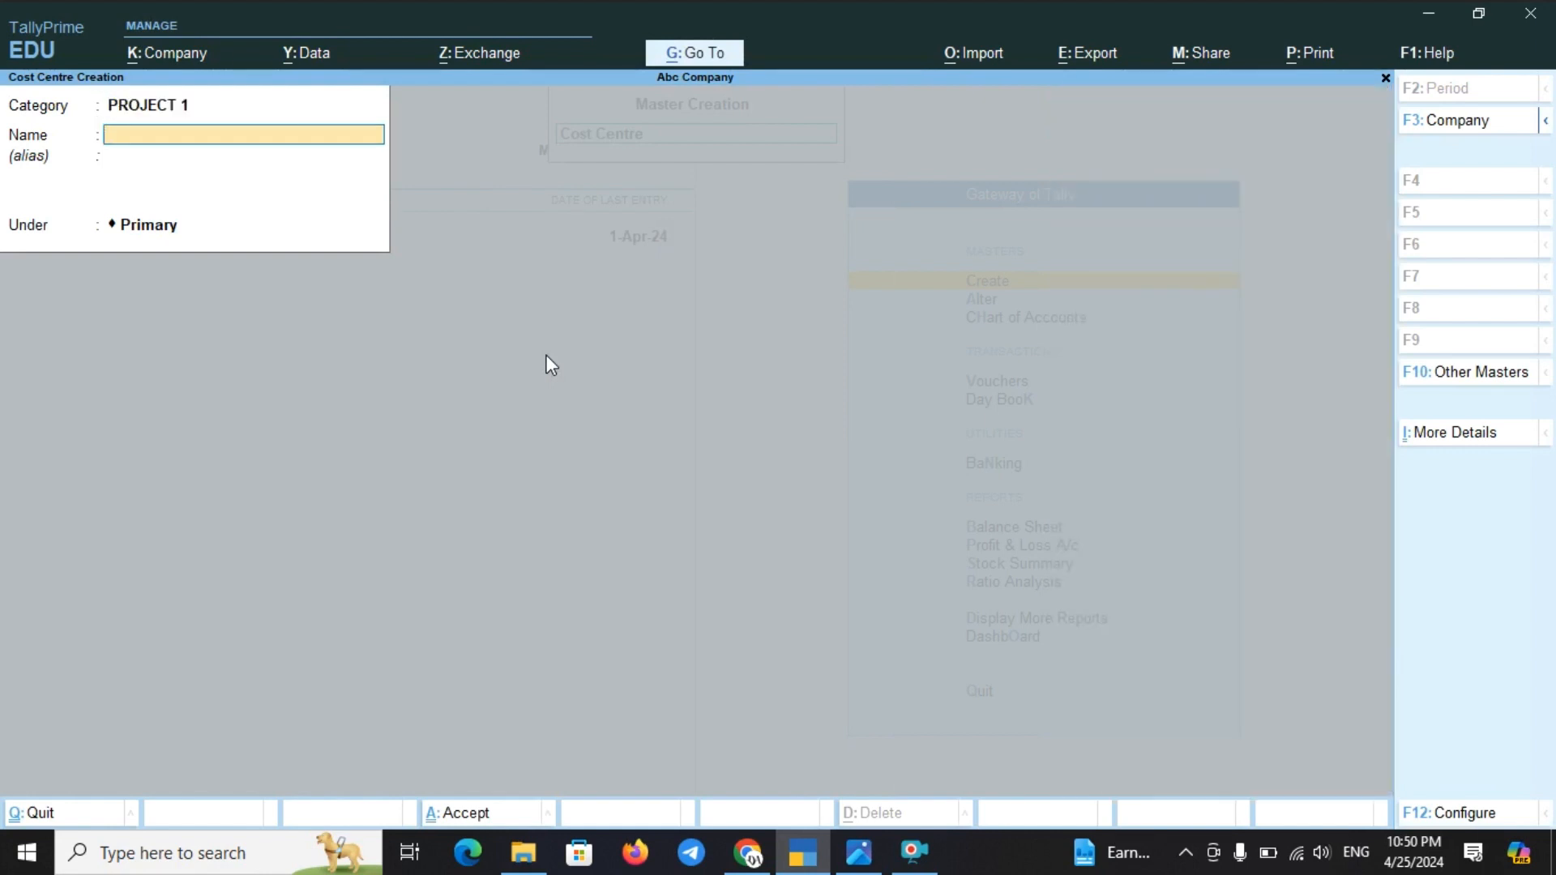
{"action": "type", "text": "HARSHIKA"}
{"action": "key", "text": "Return"}
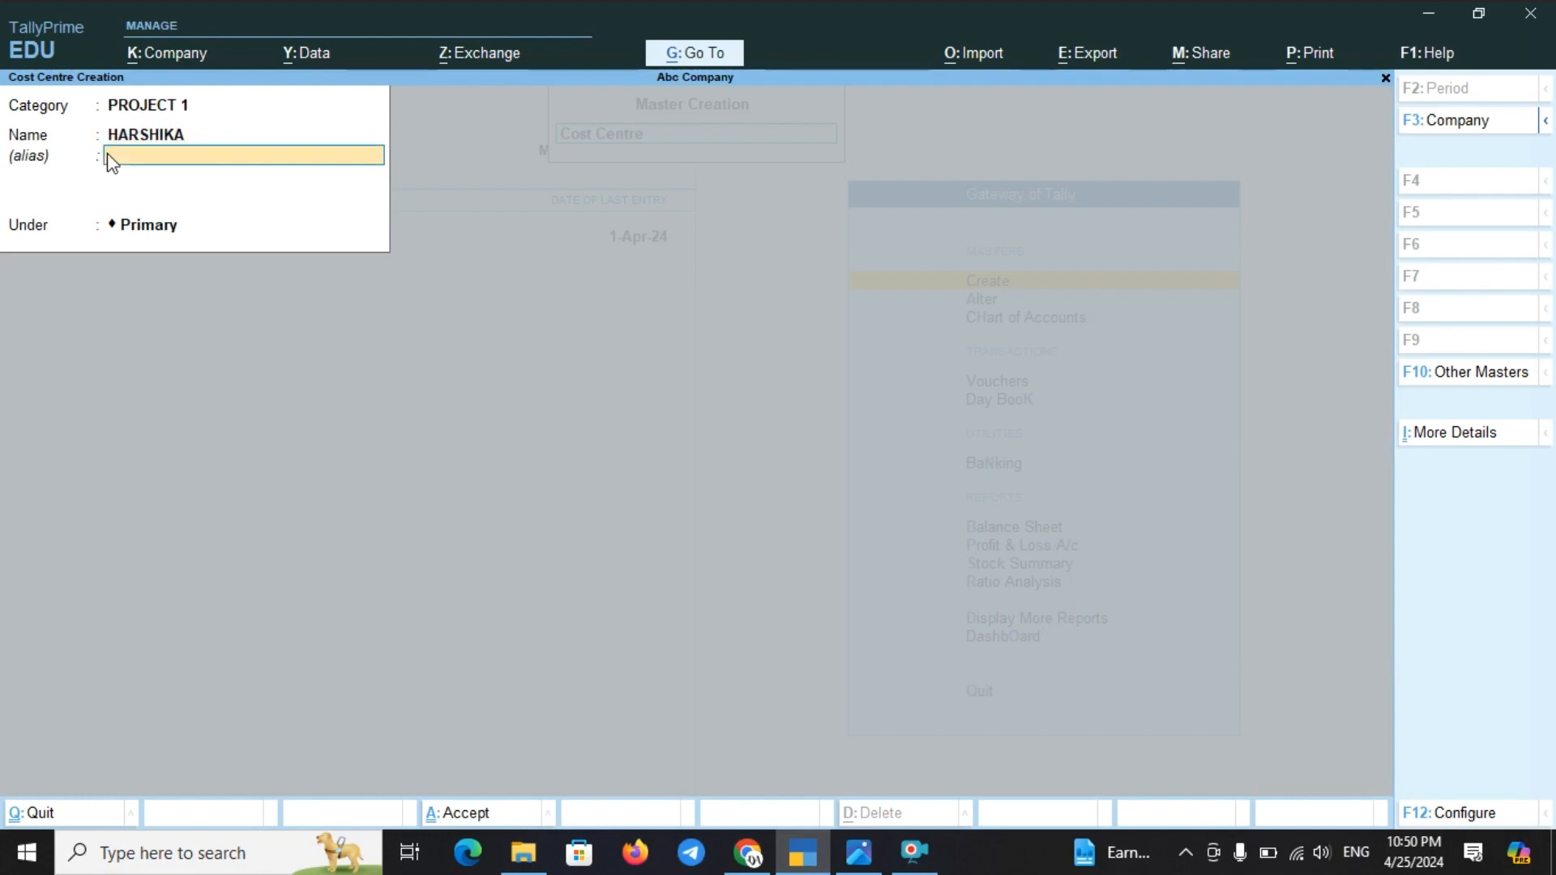
{"action": "key", "text": "Return"}
{"action": "key", "text": "ctrl+a"}
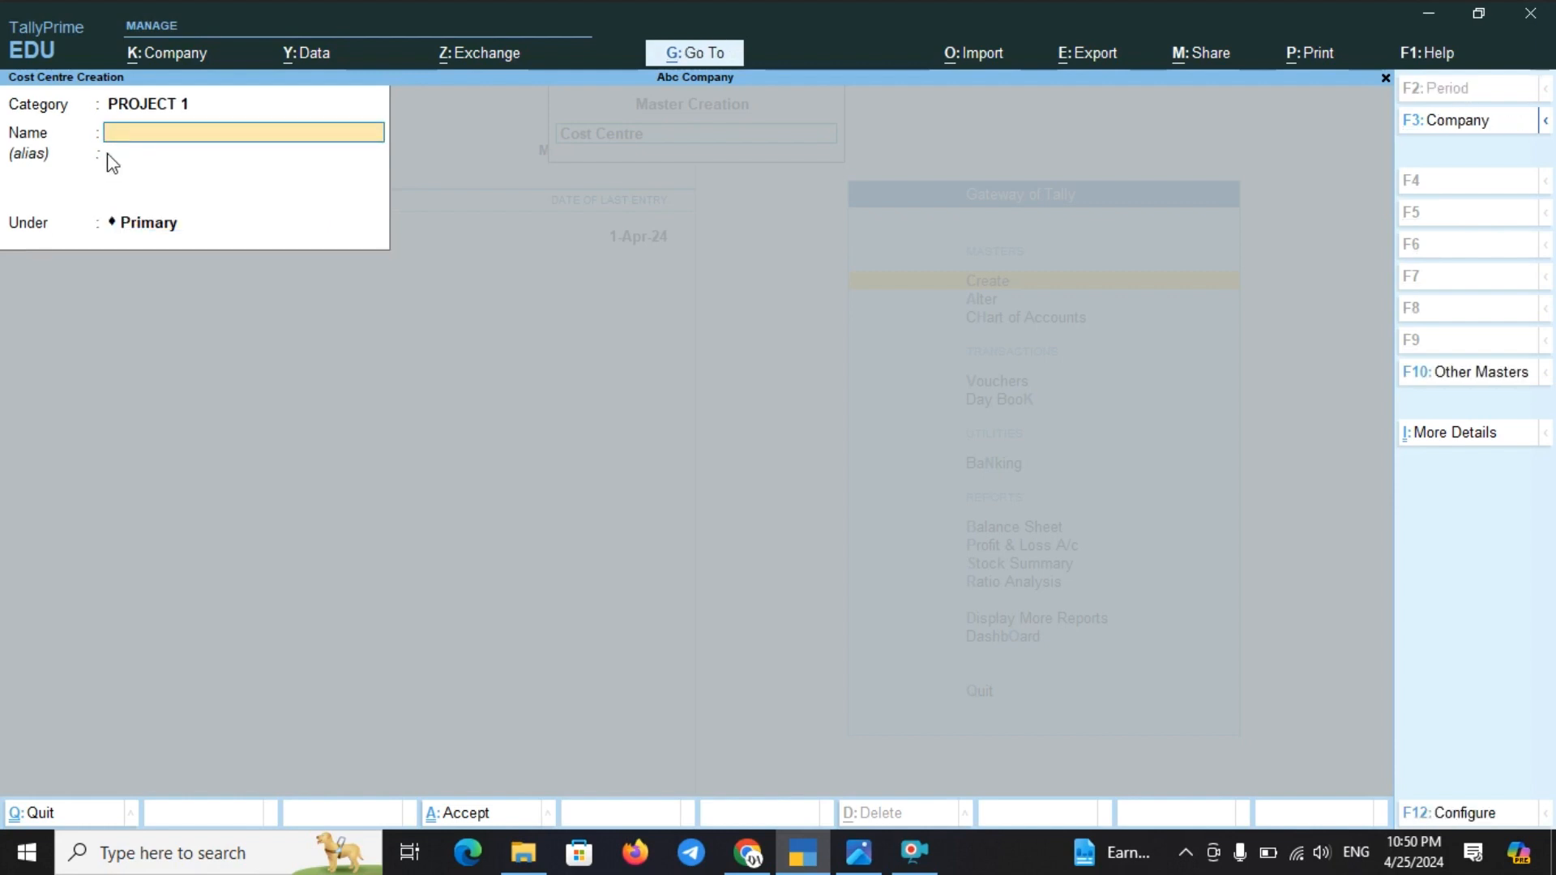
Step: Create another cost centre in category PROJECT 1 under Primary, entering the second person's name
{"action": "type", "text": "RAHUL"}
{"action": "key", "text": "Return"}
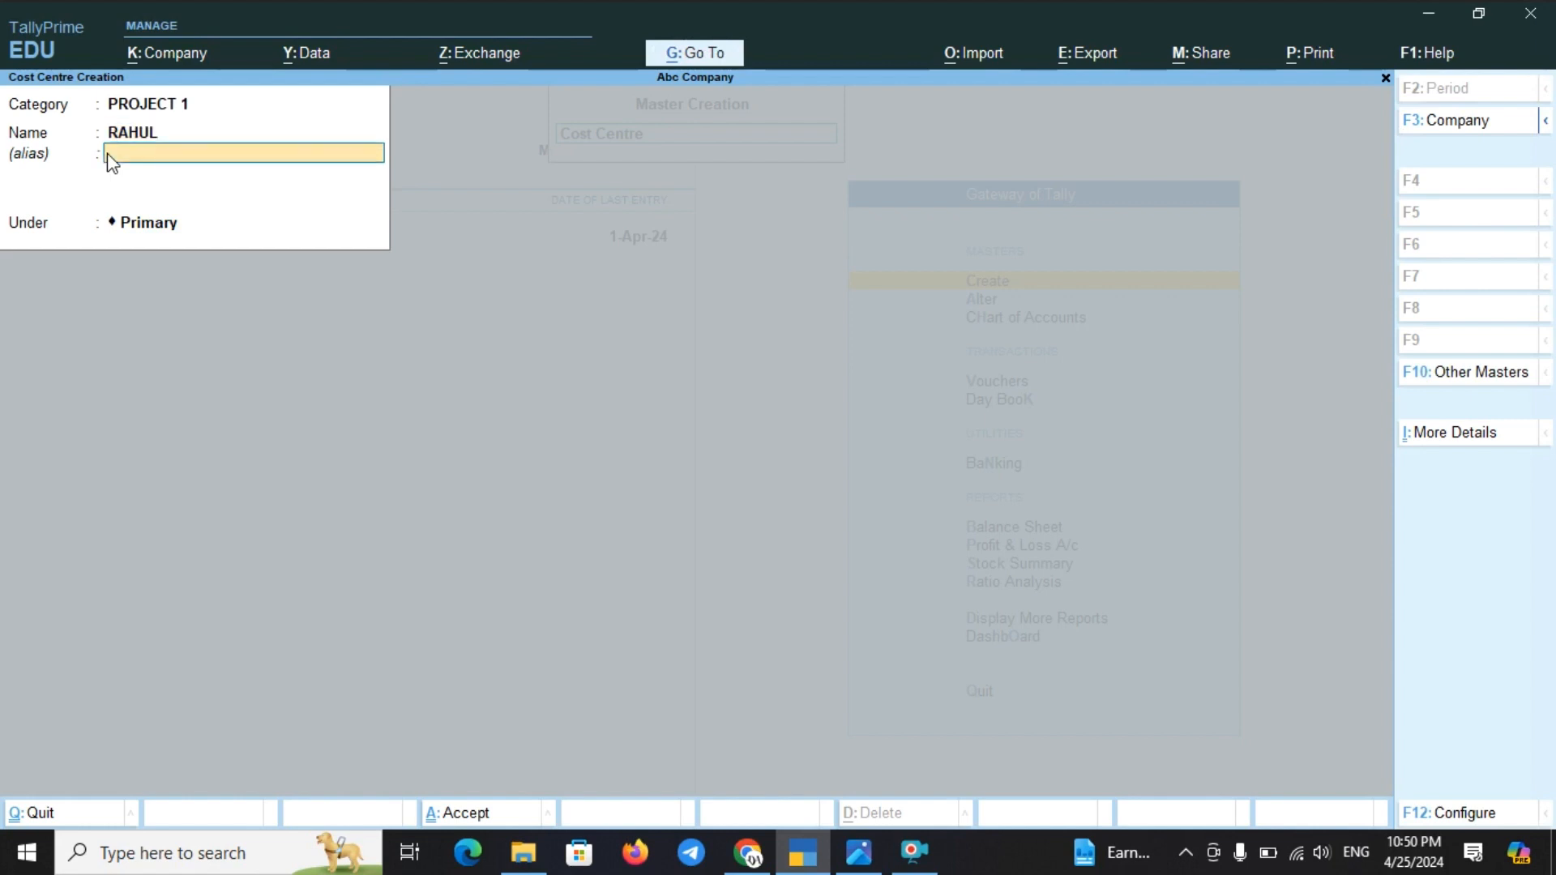
{"action": "key", "text": "ctrl+a"}
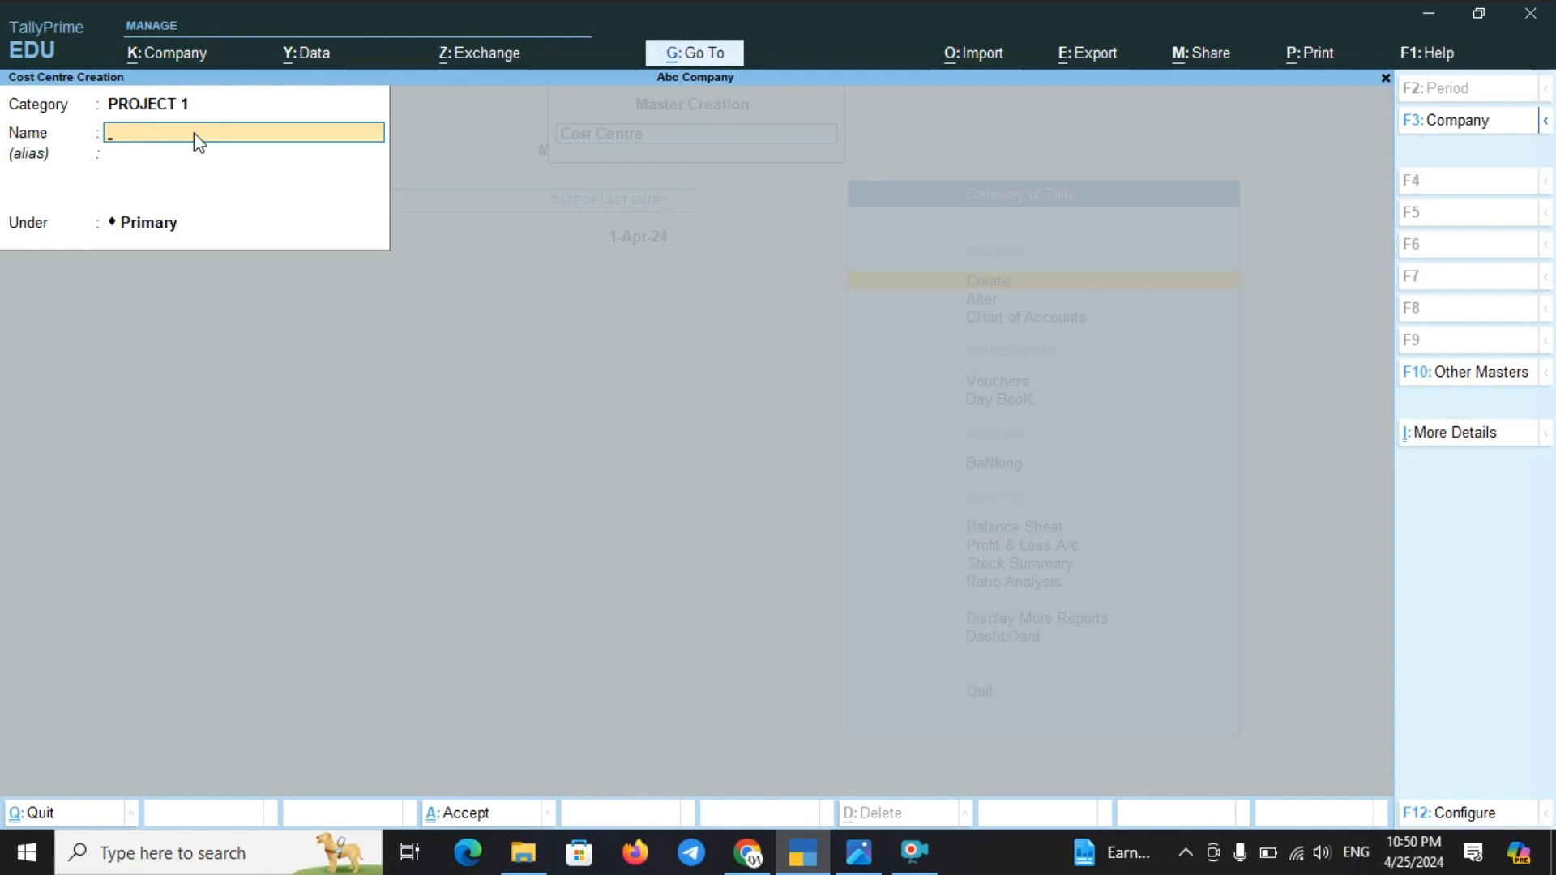
Step: Change the category to PROJECT 2 and create a cost centre under Primary with the next person's name
{"action": "key", "text": "BackSpace"}
{"action": "type", "text": "P"}
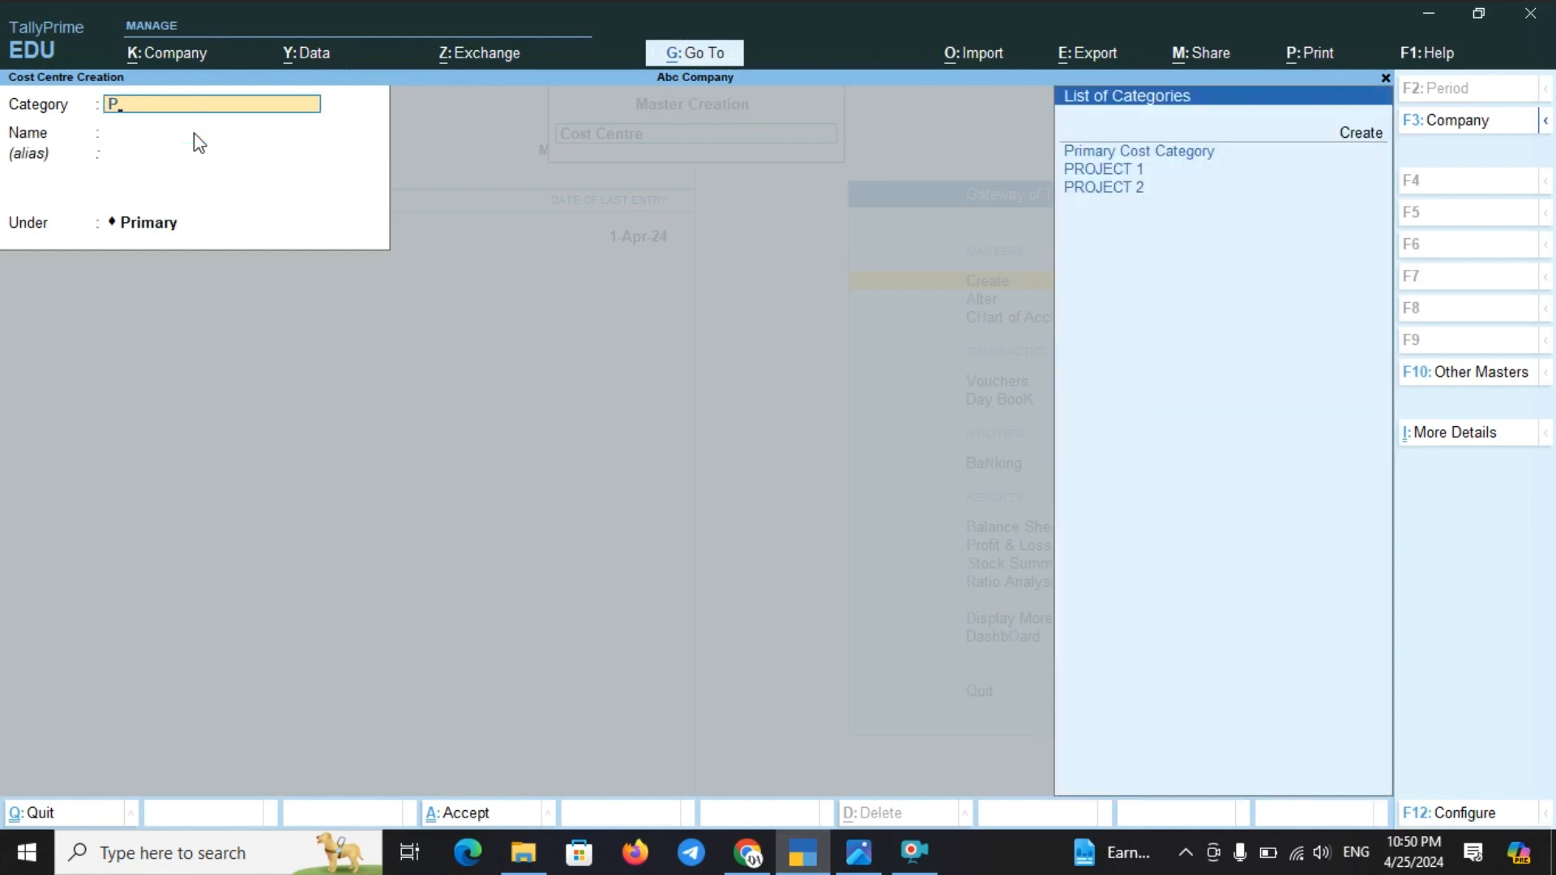
{"action": "key", "text": "Down"}
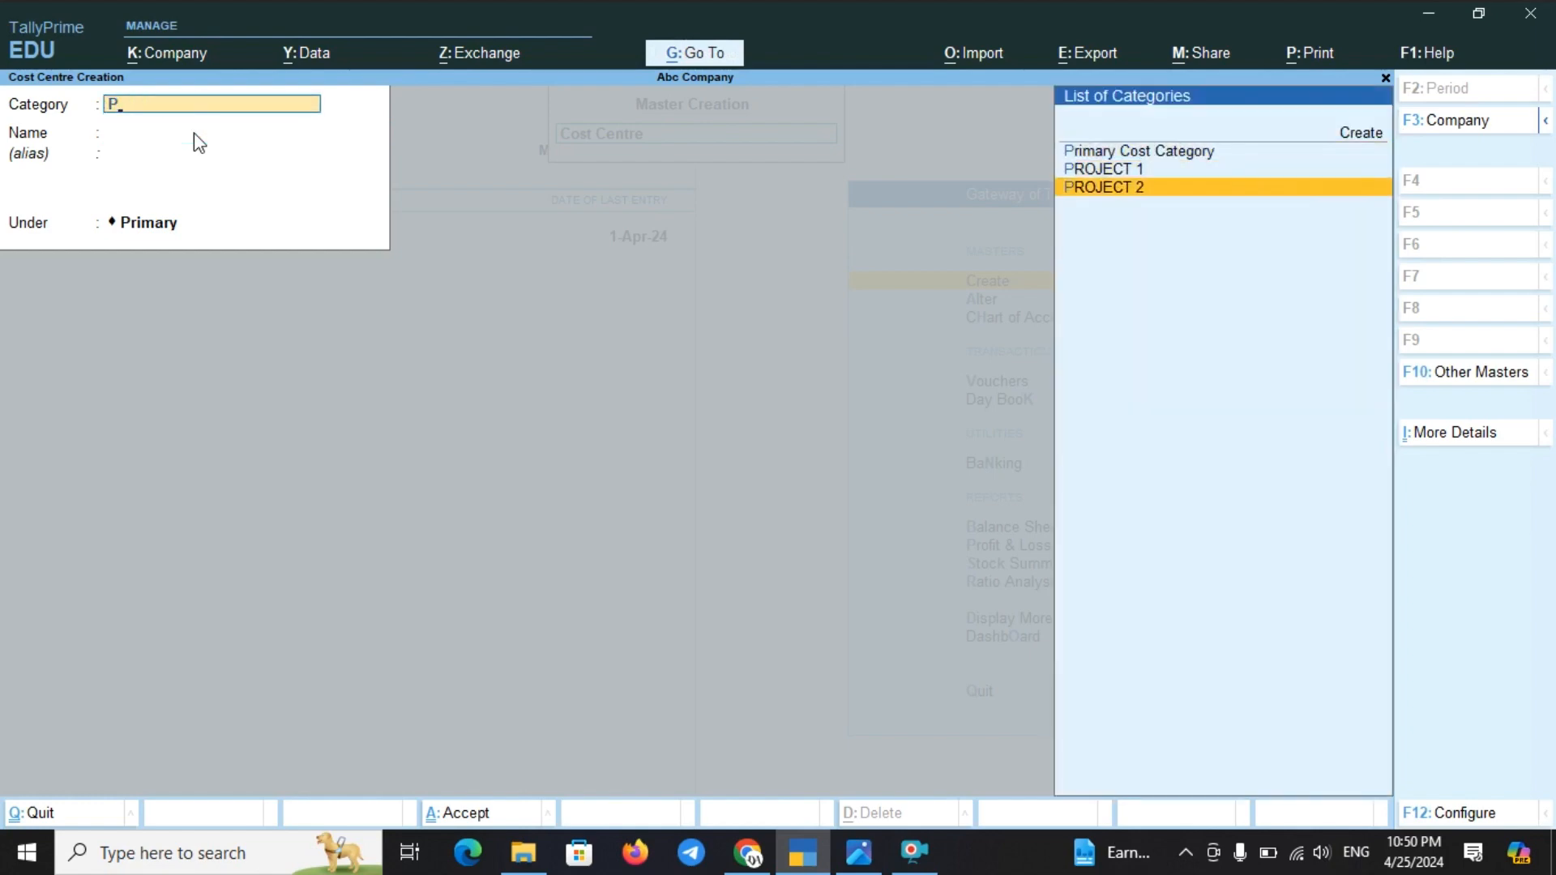
{"action": "key", "text": "Return"}
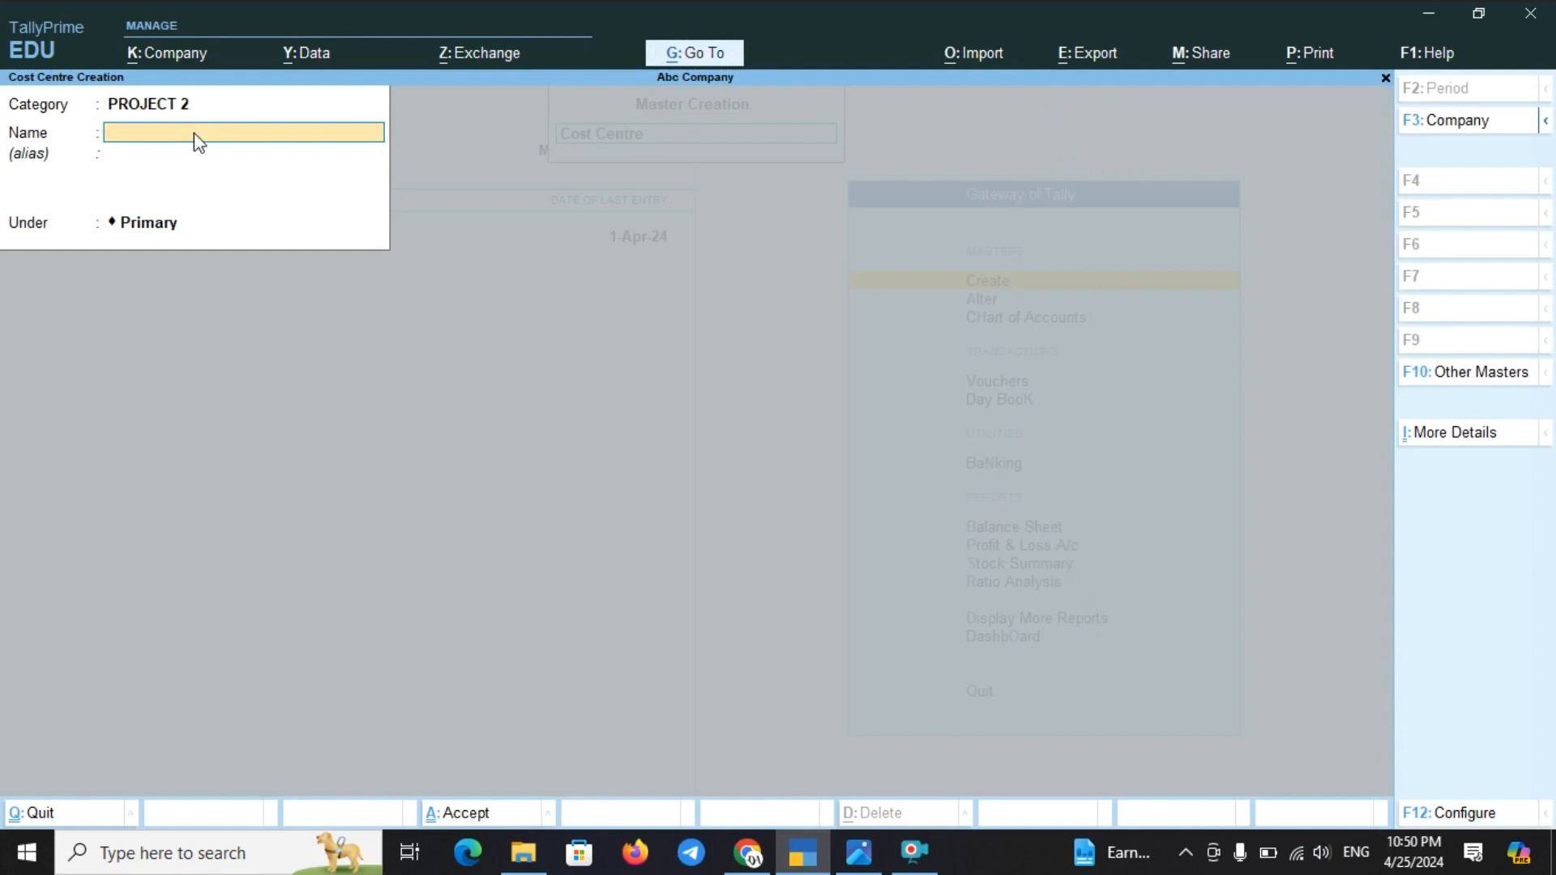
{"action": "type", "text": "ANJALI"}
{"action": "key", "text": "ctrl+BackSpace"}
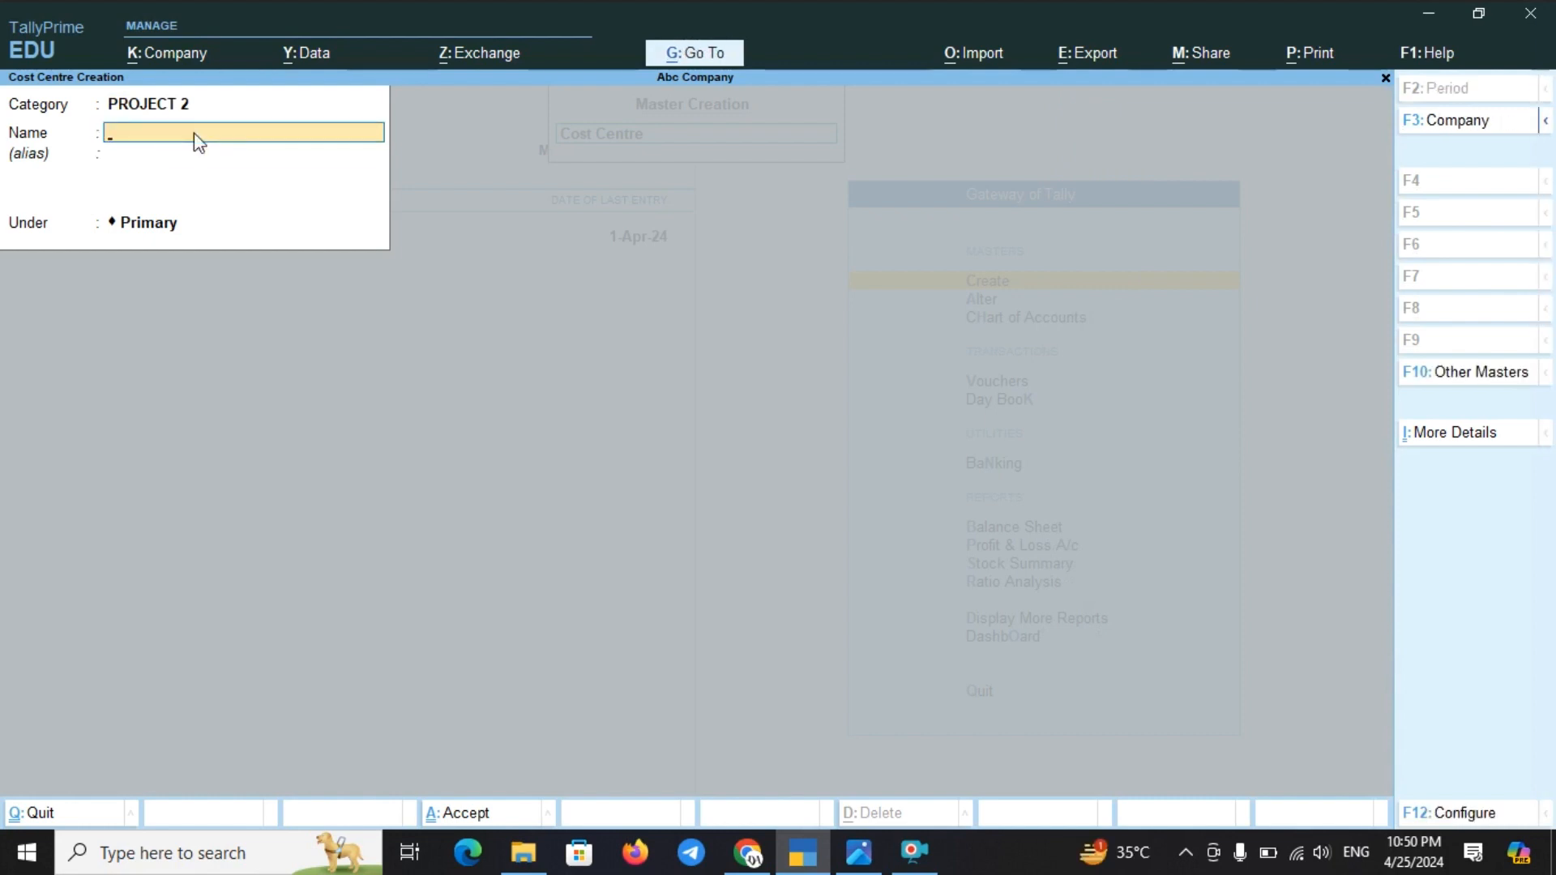
Step: Create another cost centre in category PROJECT 2 under Primary with the next person's name, and return to the Gateway of Tally
{"action": "type", "text": "PRIYA"}
{"action": "key", "text": "Return"}
{"action": "key", "text": "ctrl+a"}
{"action": "key", "text": "Escape"}
{"action": "key", "text": "y"}
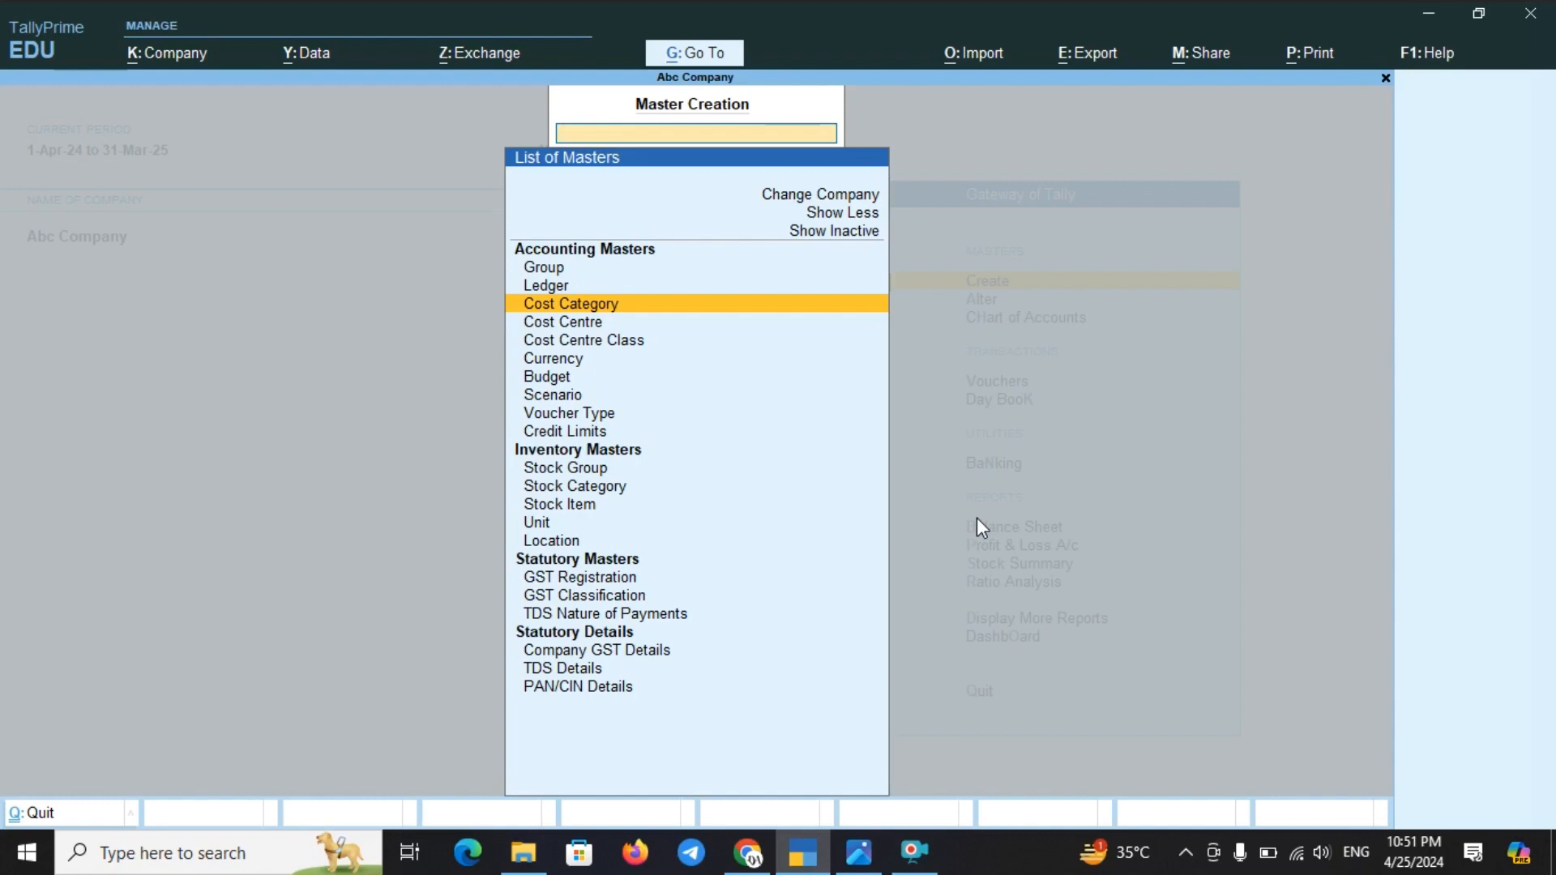
{"action": "key", "text": "Escape"}
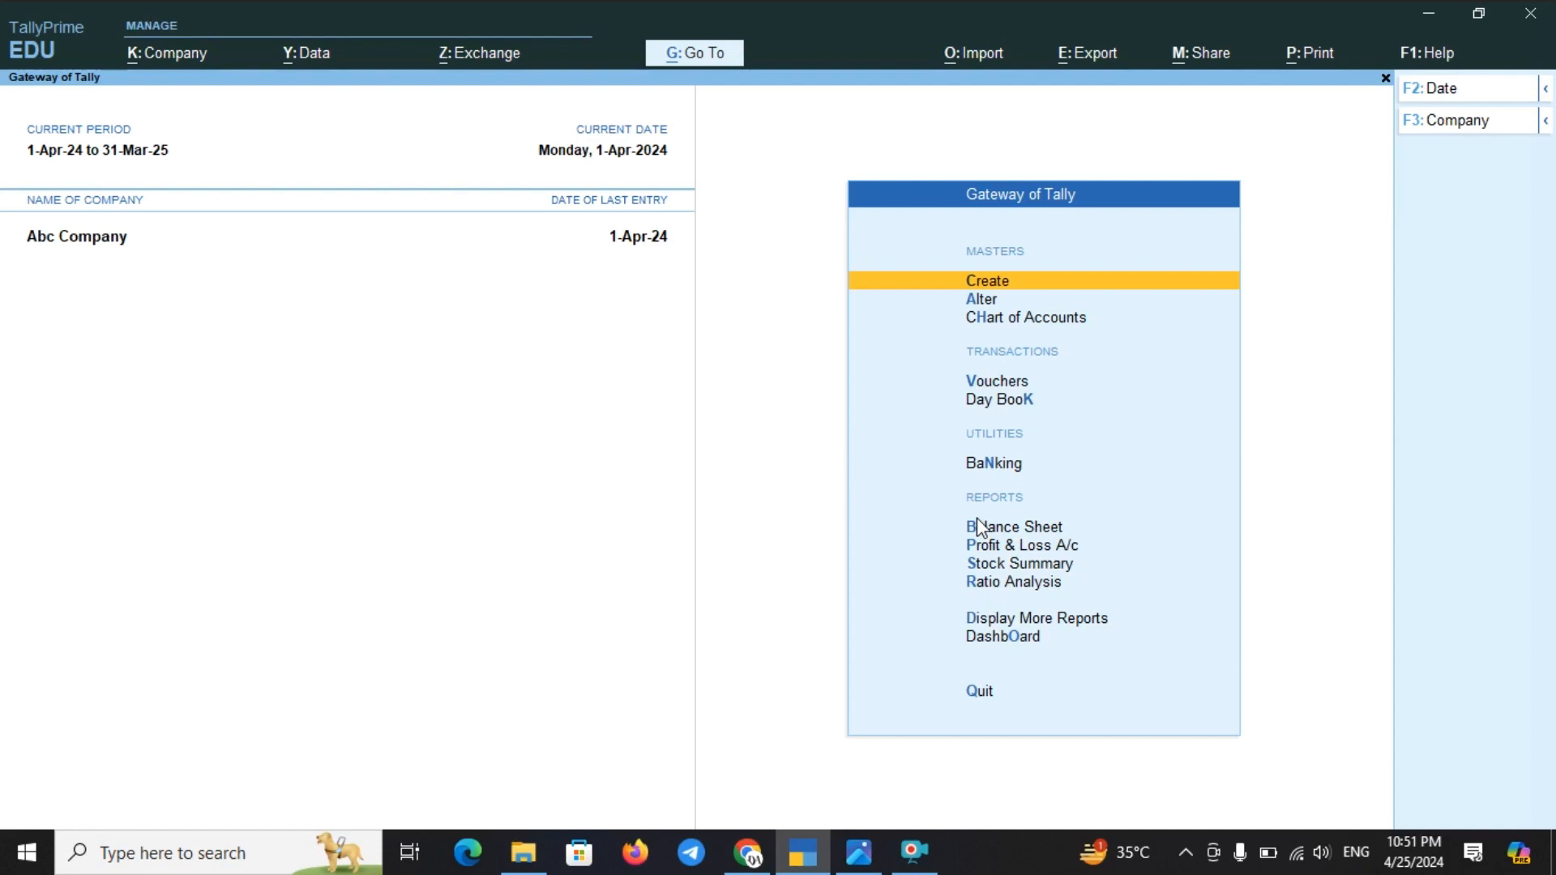
Step: Start a new Payment voucher and begin creating a ledger named ADVERTISMENT from it
{"action": "key", "text": "v"}
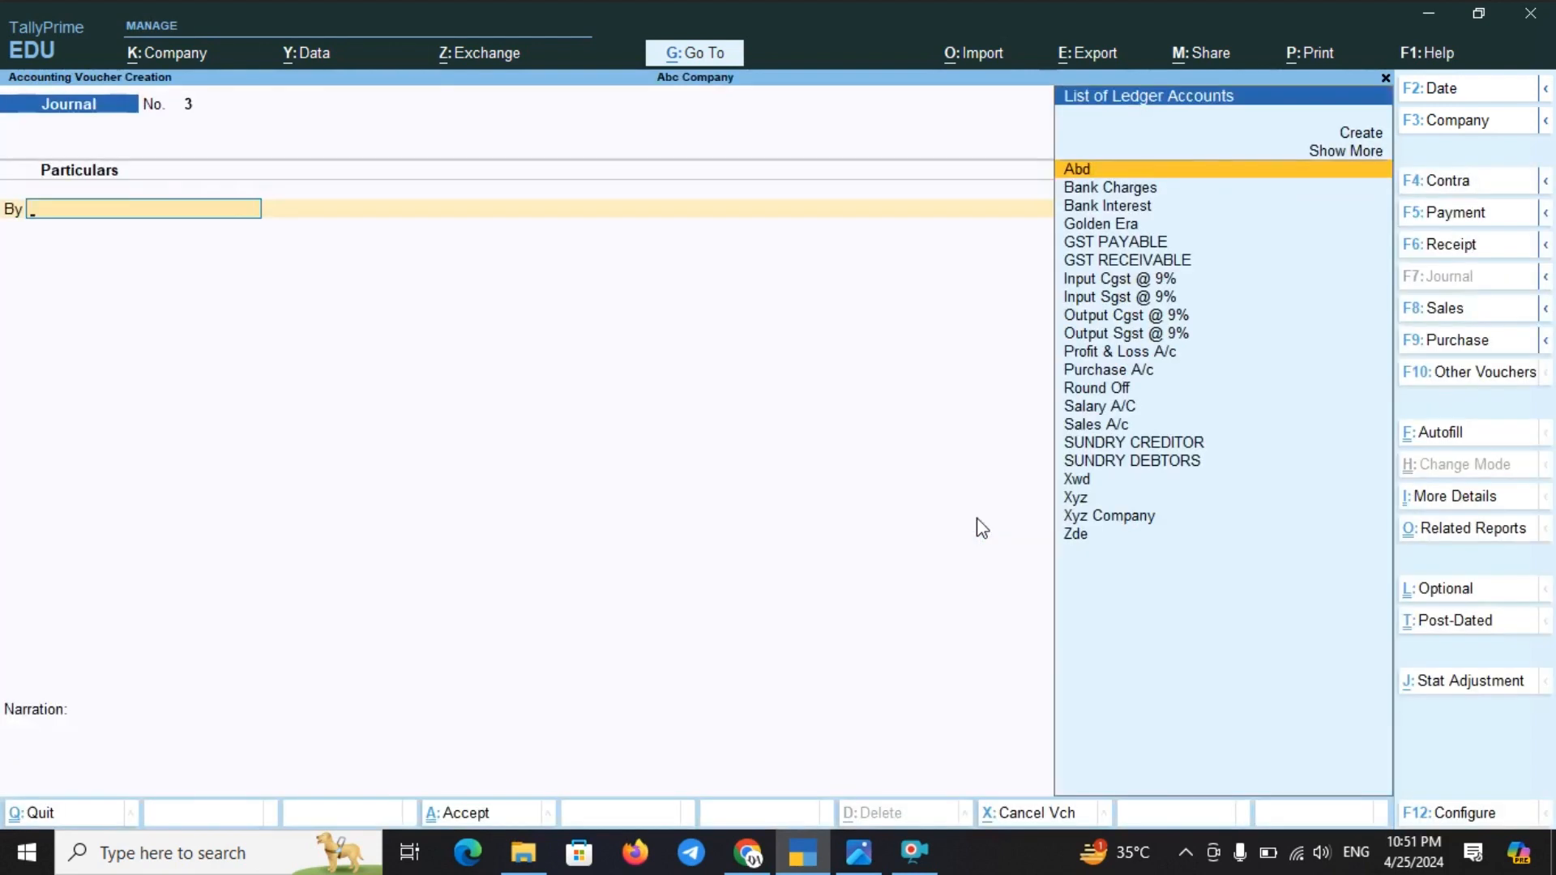
{"action": "key", "text": "F5"}
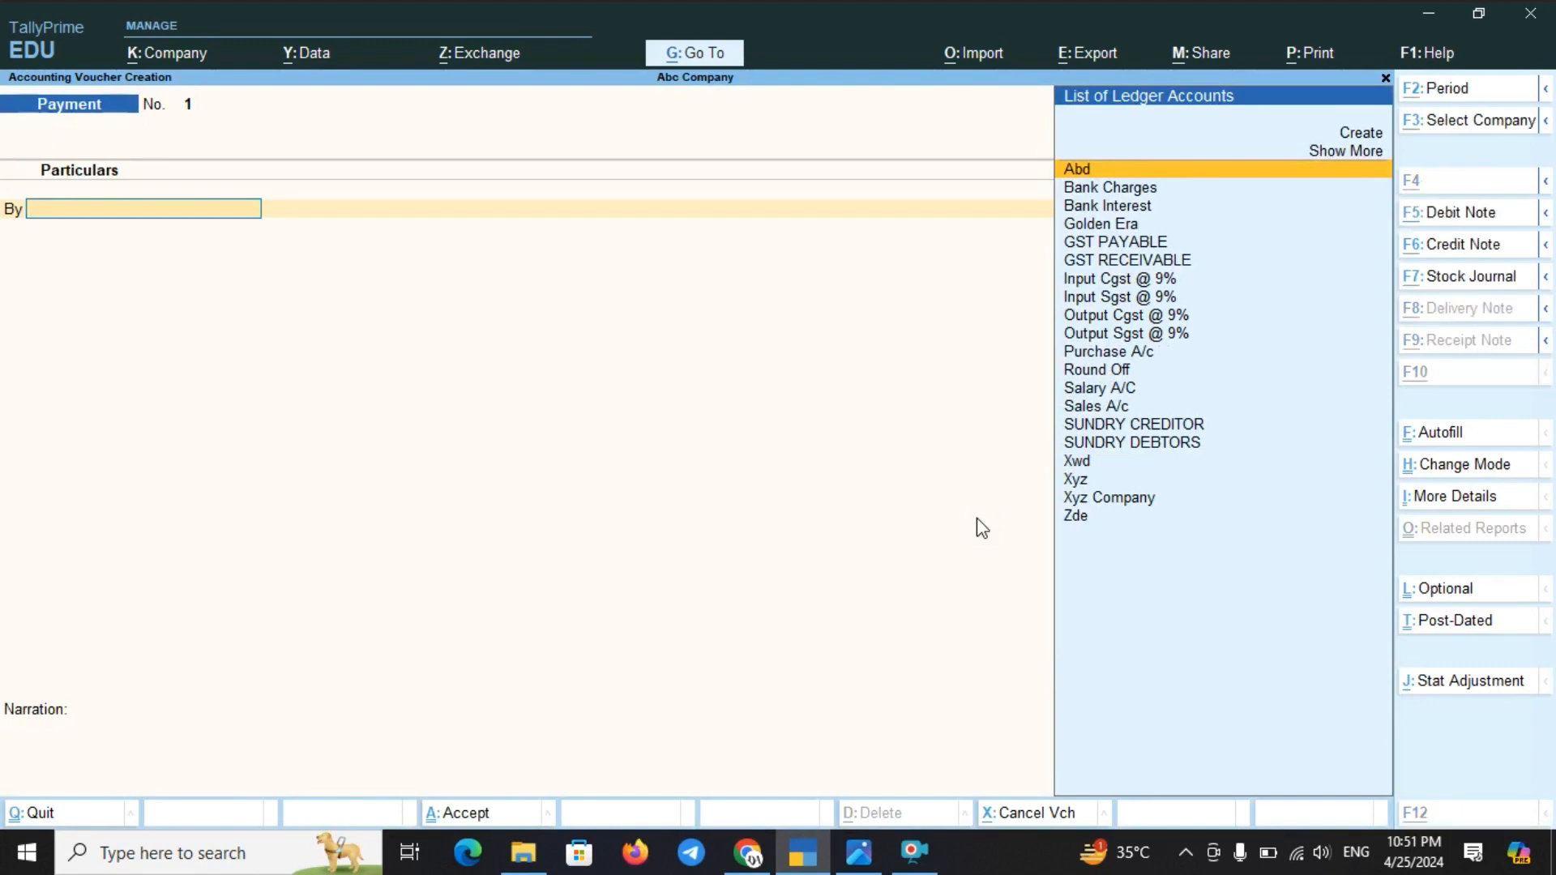
{"action": "key", "text": "alt+c"}
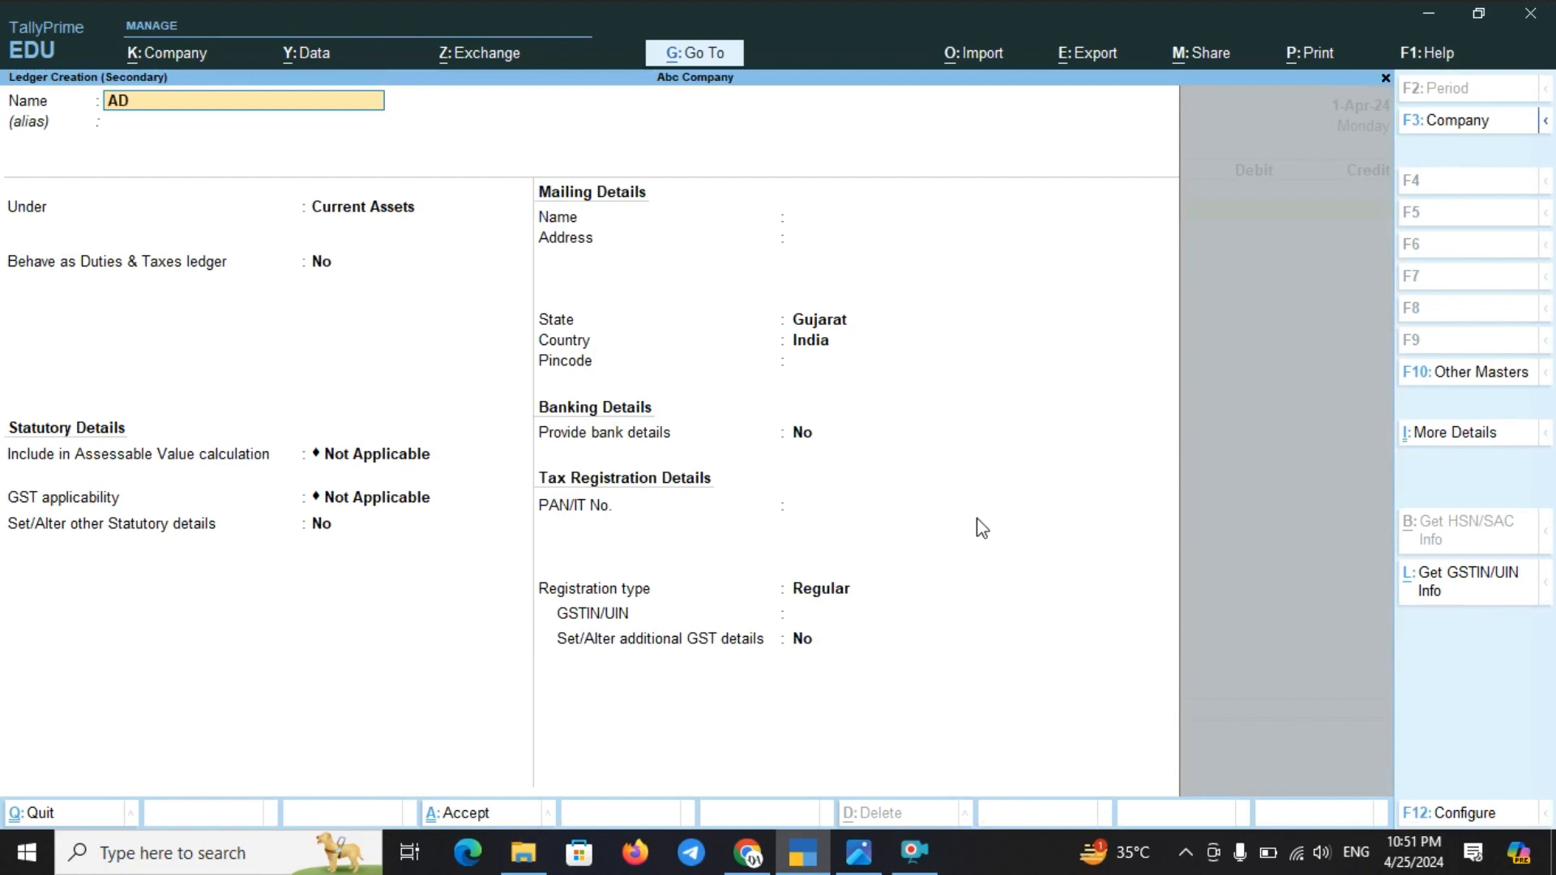
{"action": "type", "text": "ADVERTISMNE"}
{"action": "key", "text": "BackSpace"}
{"action": "key", "text": "BackSpace"}
{"action": "key", "text": "BackSpace"}
{"action": "key", "text": "BackSpace"}
{"action": "key", "text": "BackSpace"}
{"action": "key", "text": "BackSpace"}
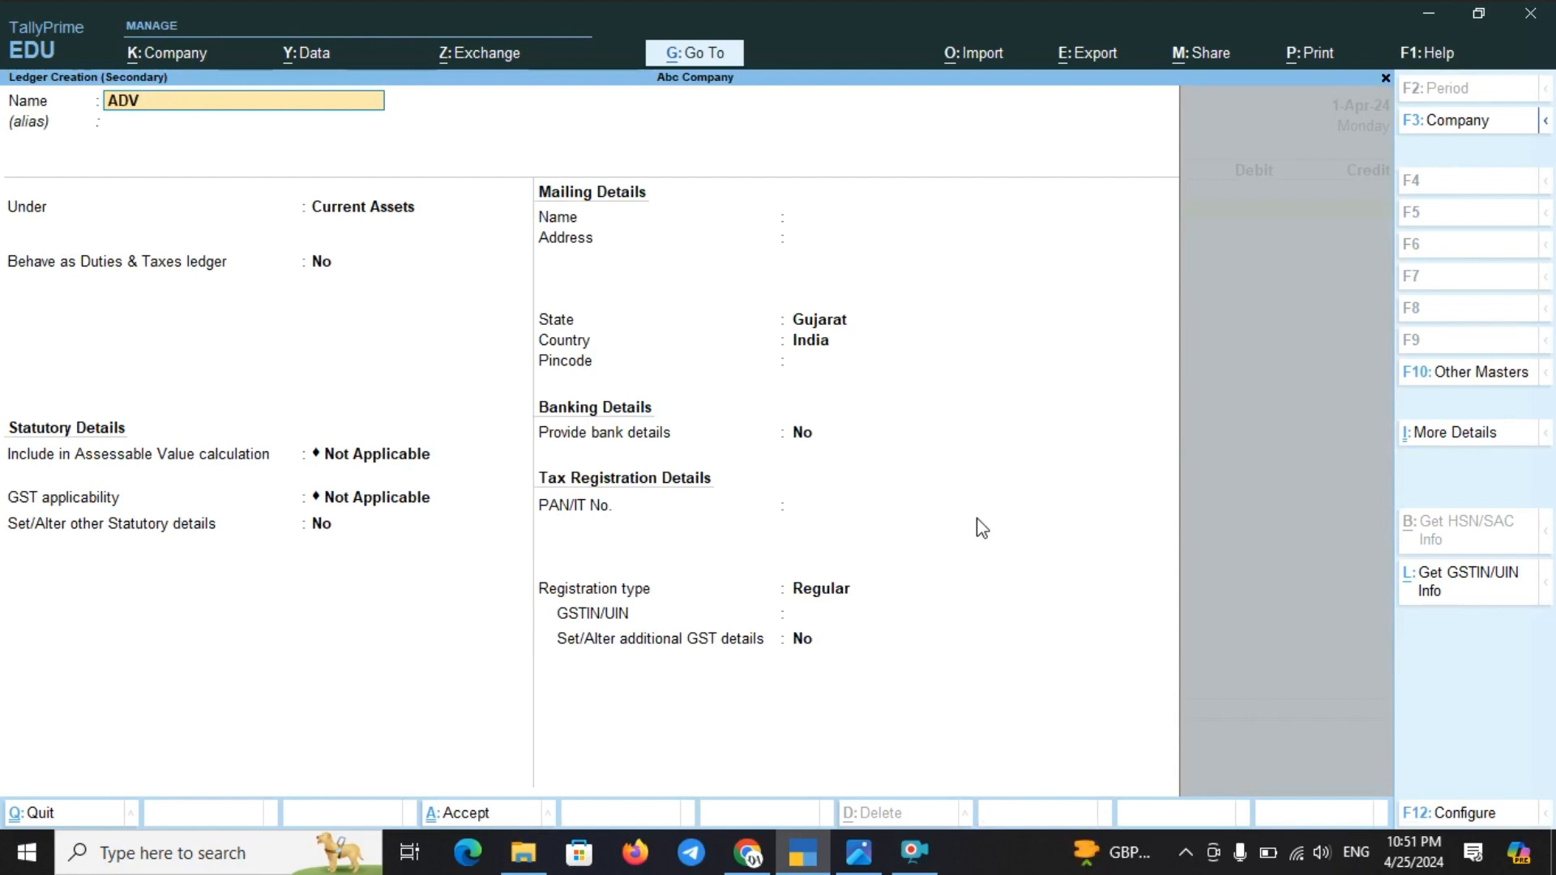
{"action": "type", "text": "DVERTISMENT"}
{"action": "key", "text": "Return"}
Step: Place the ledger under Indirect Incomes with ledger type Not Applicable, and open the ledger configuration
{"action": "type", "text": "IND"}
{"action": "key", "text": "Down"}
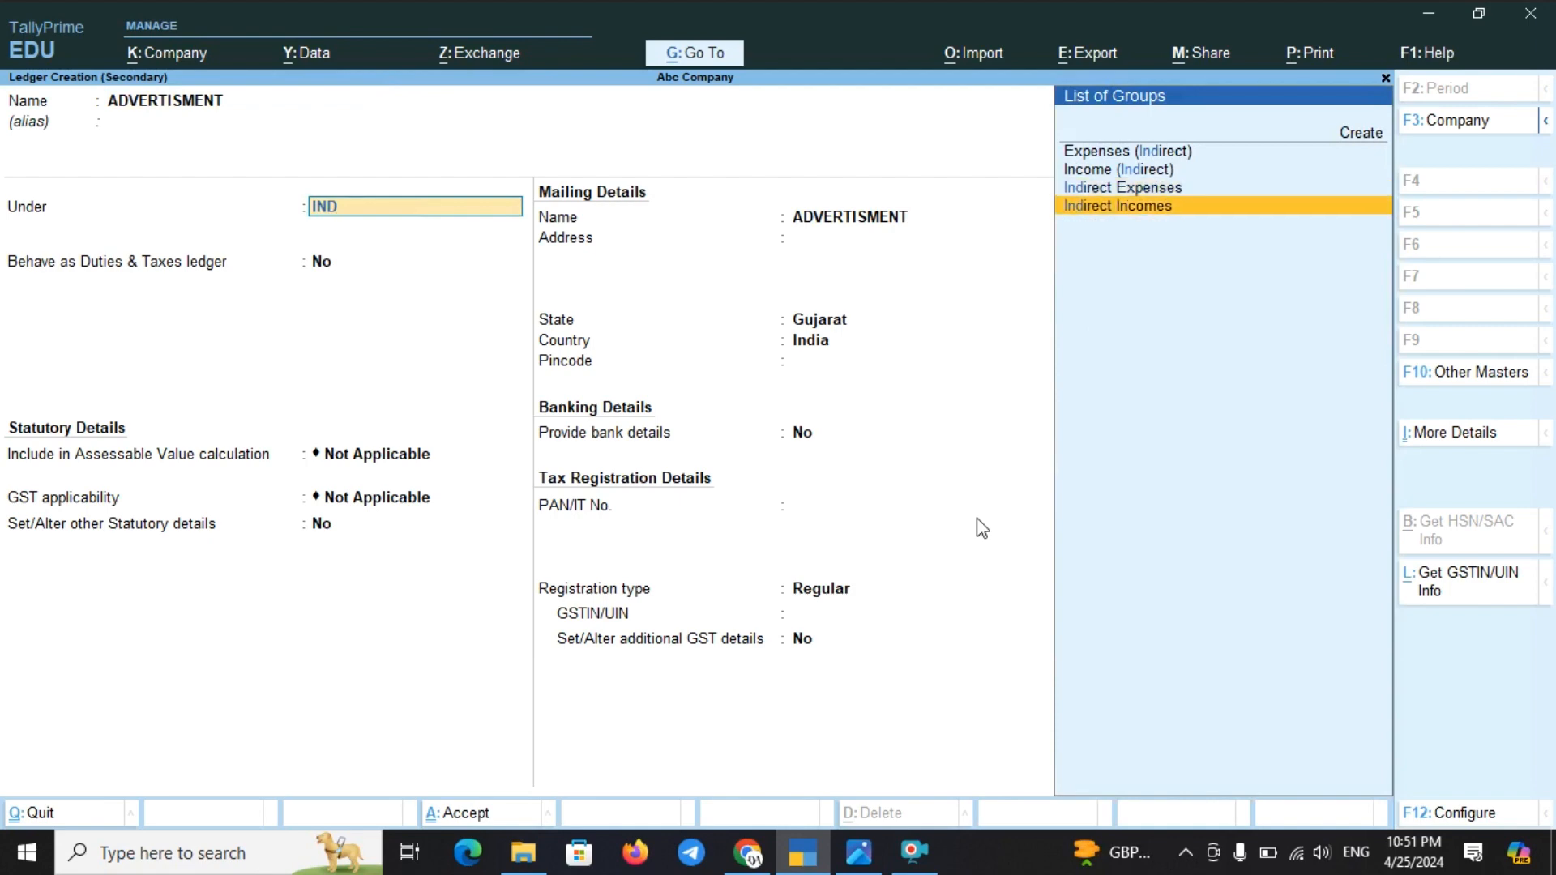
{"action": "key", "text": "Up"}
{"action": "key", "text": "Up"}
{"action": "key", "text": "Return"}
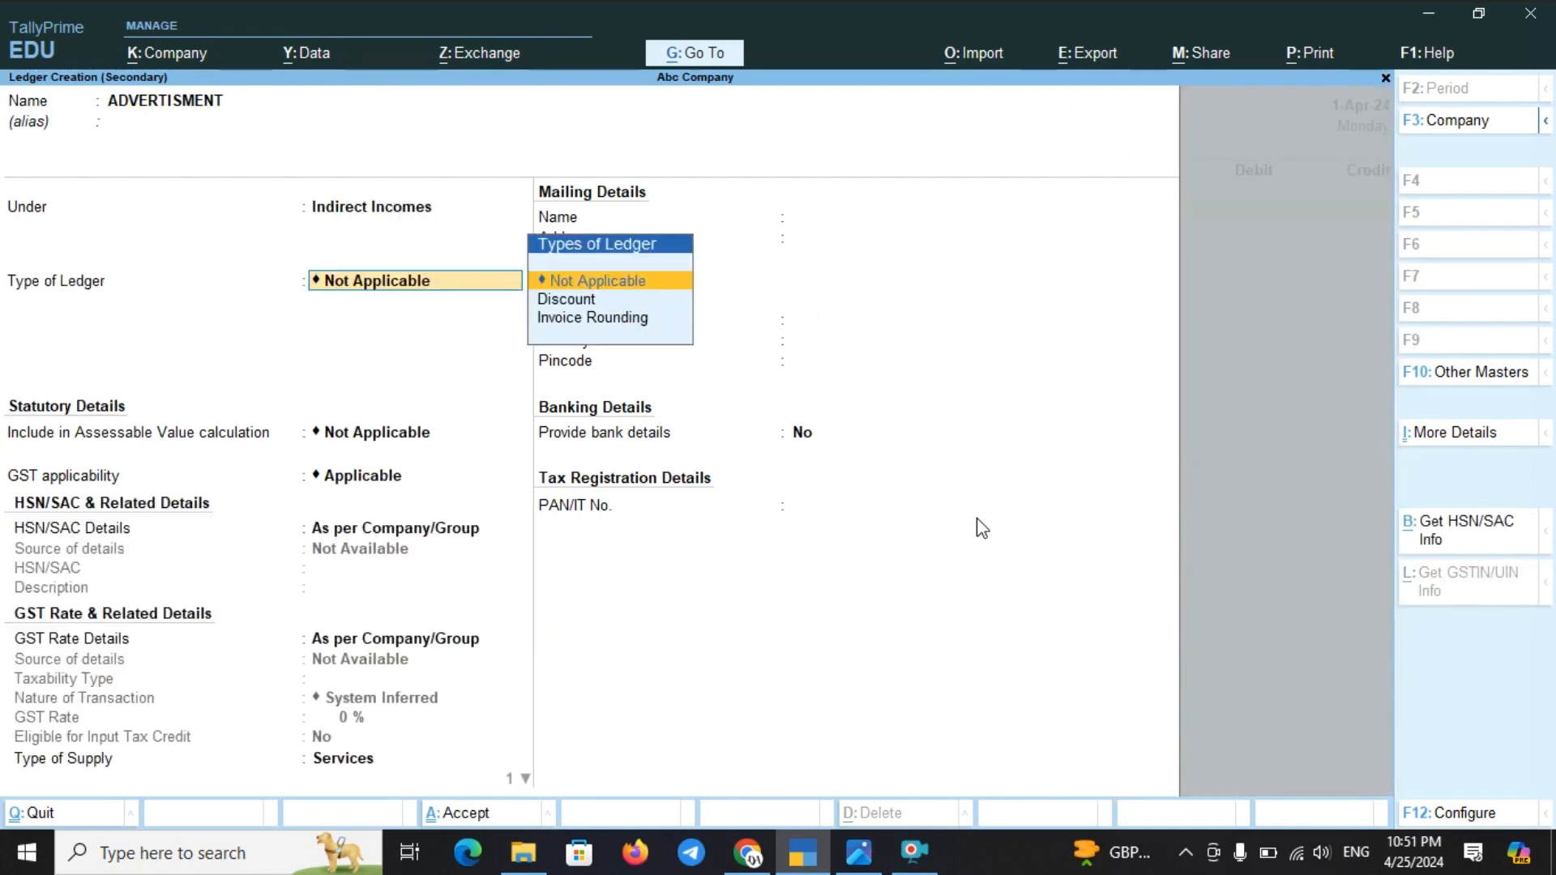
{"action": "key", "text": "Return"}
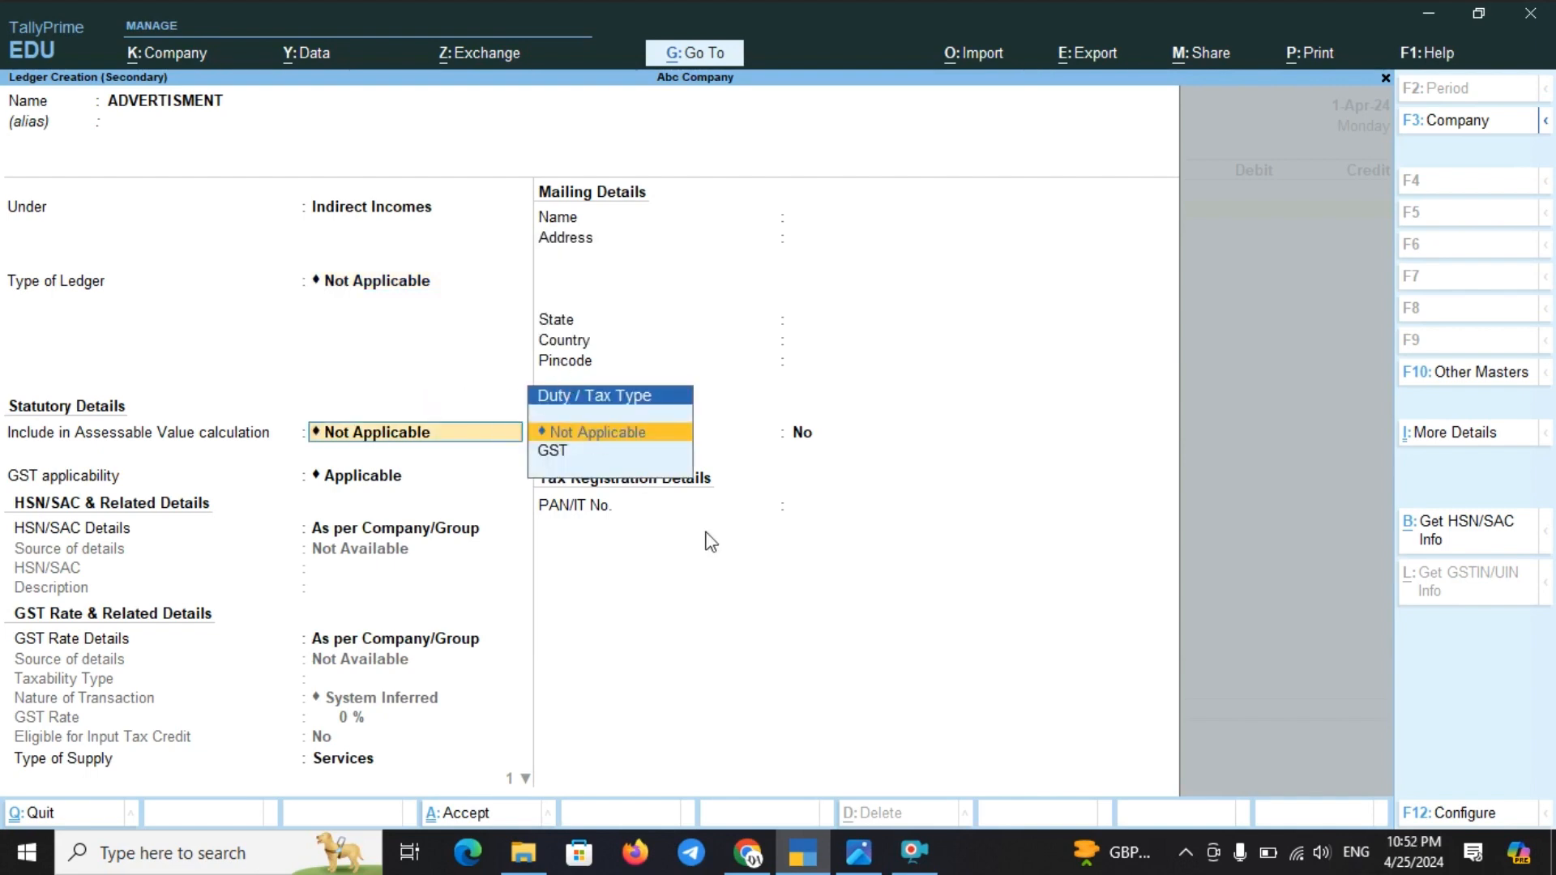
{"action": "left_click", "coordinate": [1446, 815]}
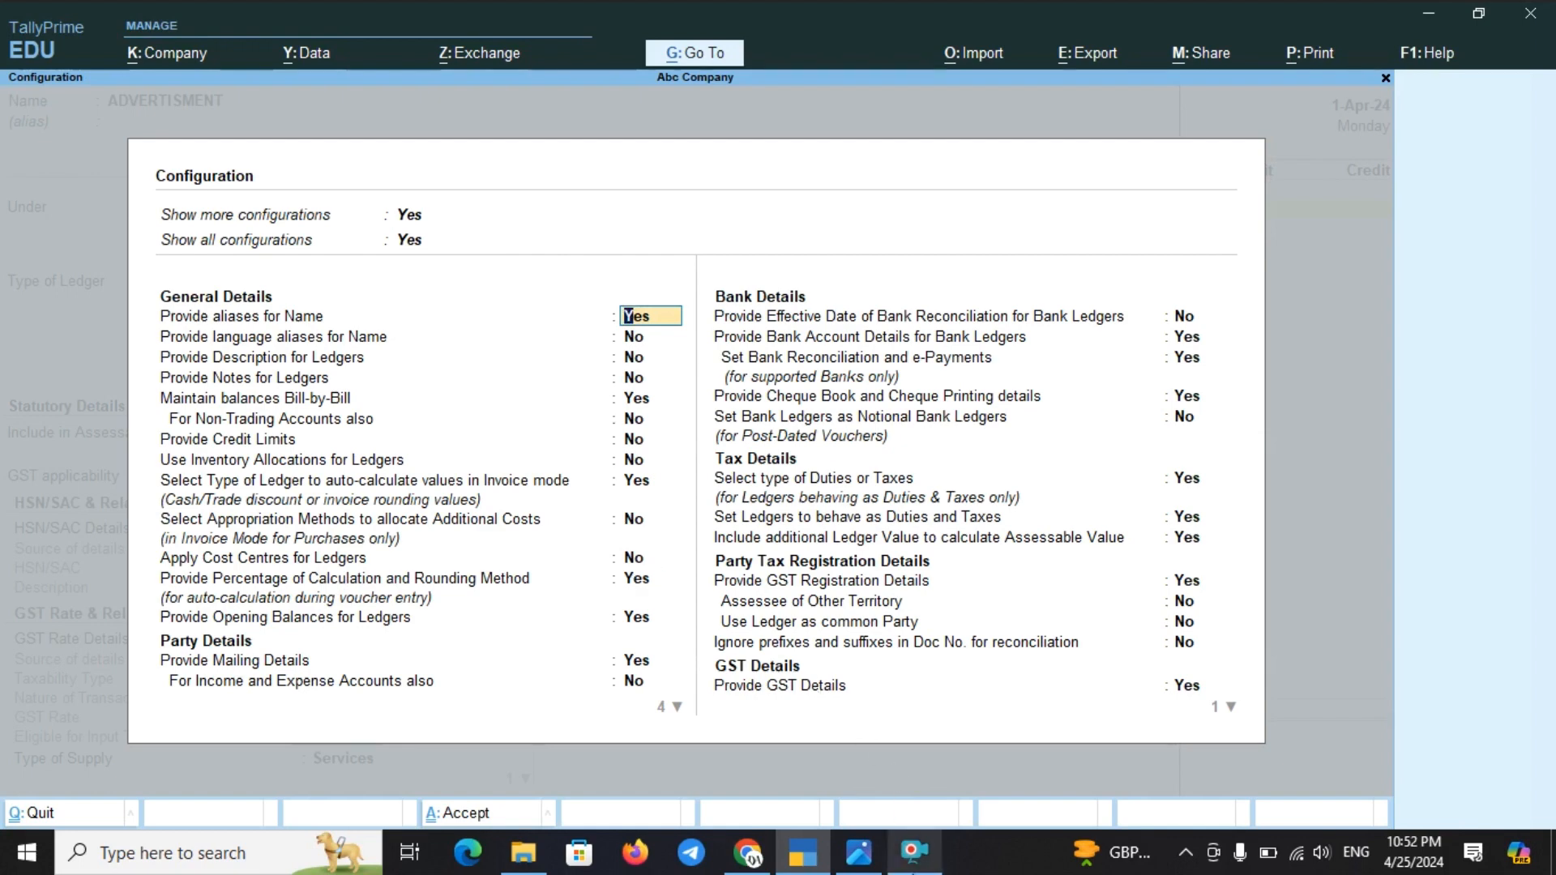
{"action": "left_click", "coordinate": [913, 850]}
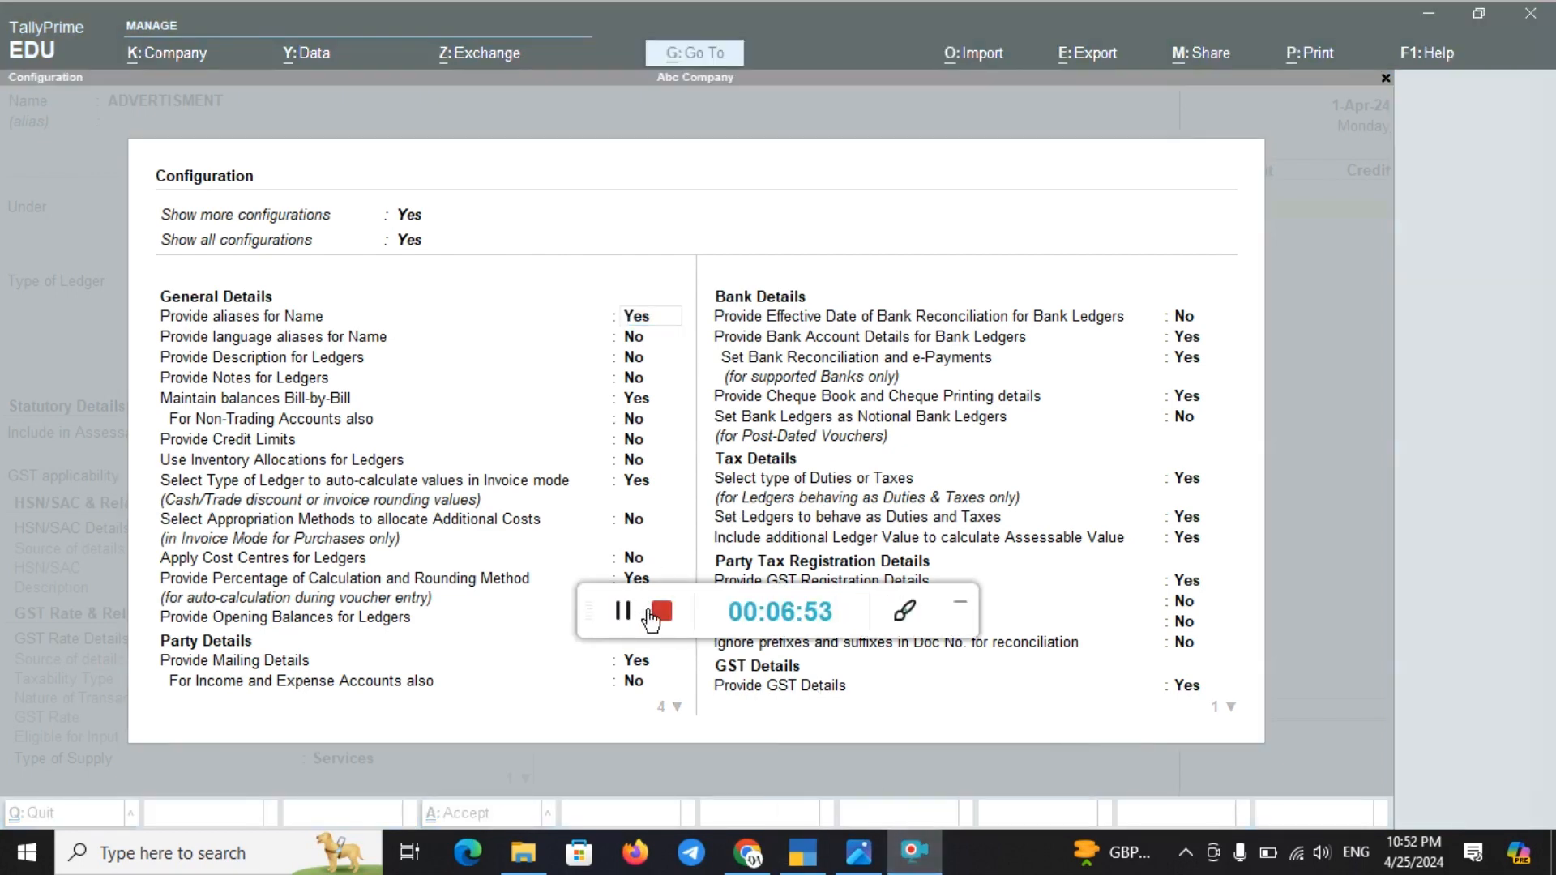
{"action": "left_click", "coordinate": [902, 618]}
{"action": "mouse_move", "coordinate": [141, 541]}
{"action": "left_mouse_down"}
{"action": "mouse_move", "coordinate": [322, 570]}
{"action": "mouse_move", "coordinate": [666, 570]}
{"action": "left_mouse_up"}
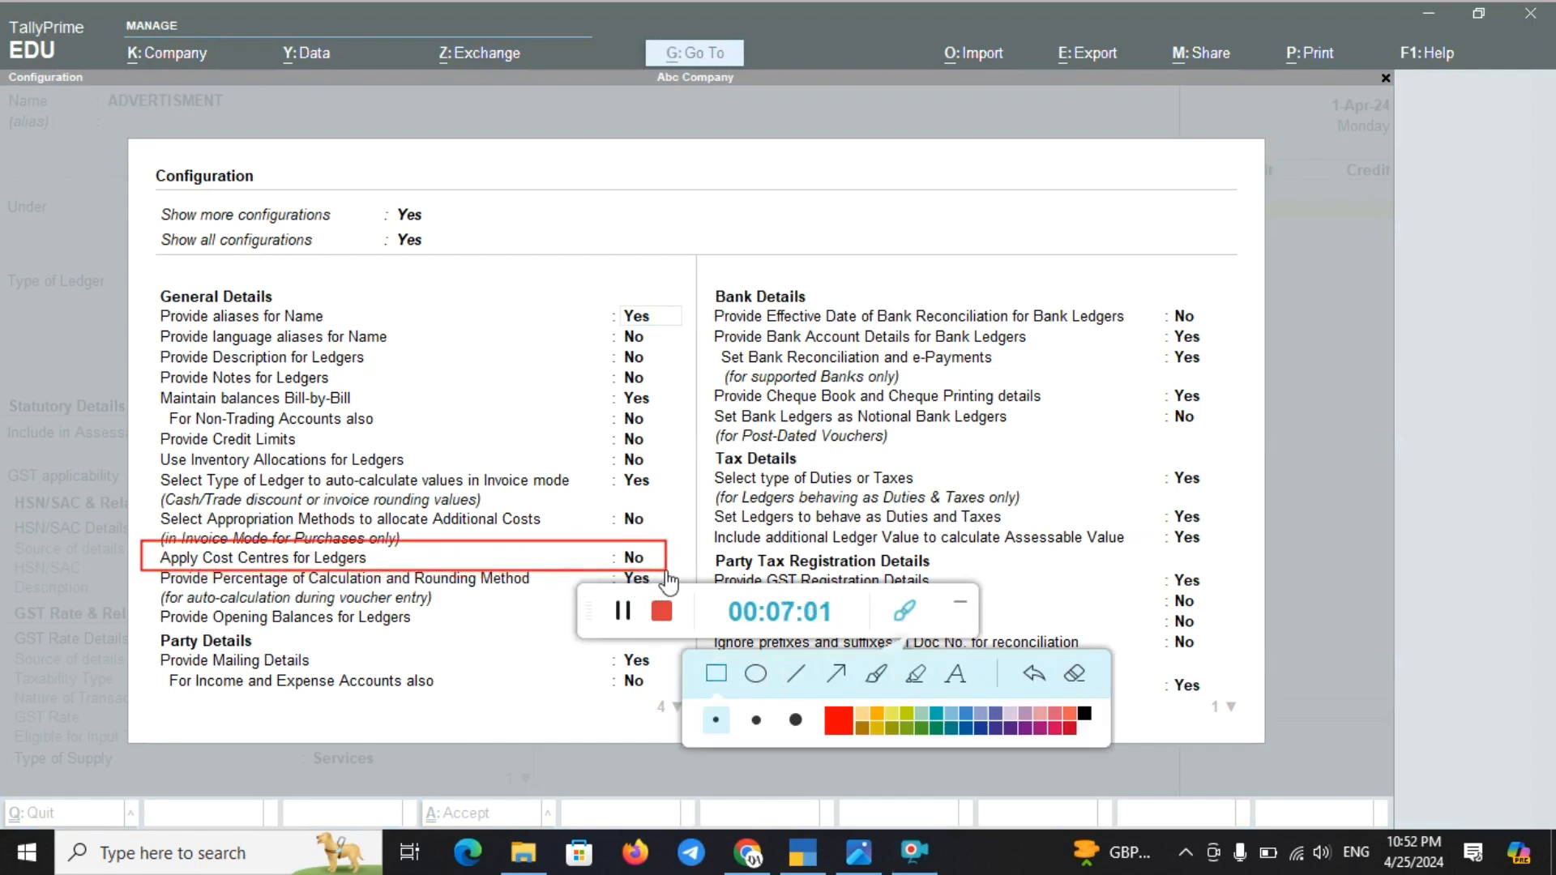
{"action": "left_click", "coordinate": [1075, 677]}
{"action": "left_click", "coordinate": [961, 602]}
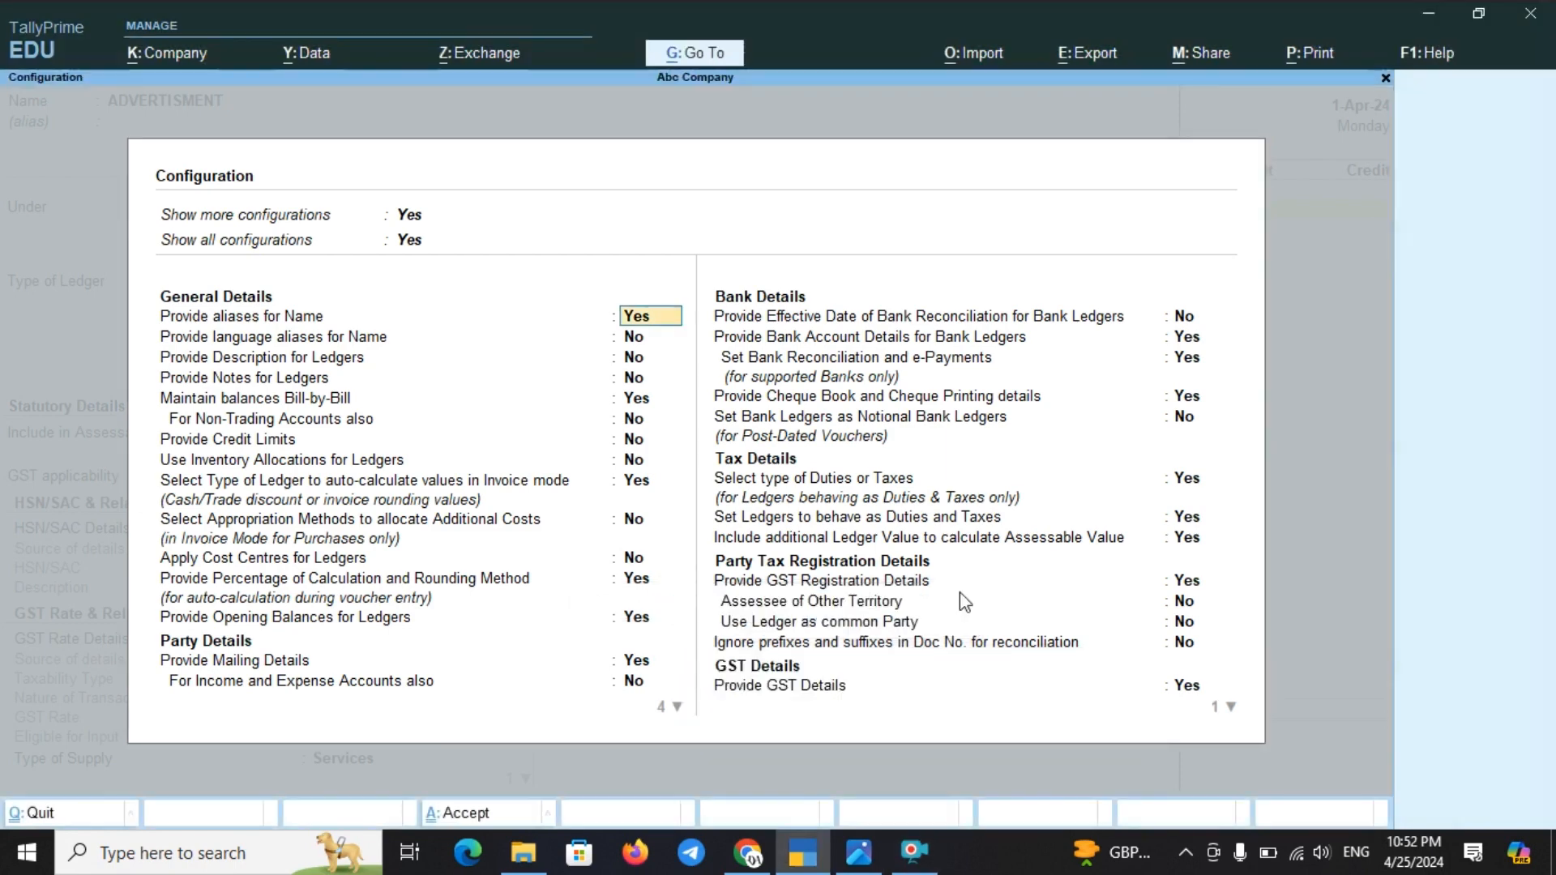
Step: Set Apply Cost Centres for Ledgers to Yes in the configuration and save the ADVERTISMENT ledger
{"action": "key", "text": "Down"}
{"action": "key", "text": "Down"}
{"action": "key", "text": "Down"}
{"action": "key", "text": "Down"}
{"action": "key", "text": "Down"}
{"action": "key", "text": "Down"}
{"action": "key", "text": "Down"}
{"action": "key", "text": "Down"}
{"action": "key", "text": "Down"}
{"action": "key", "text": "Down"}
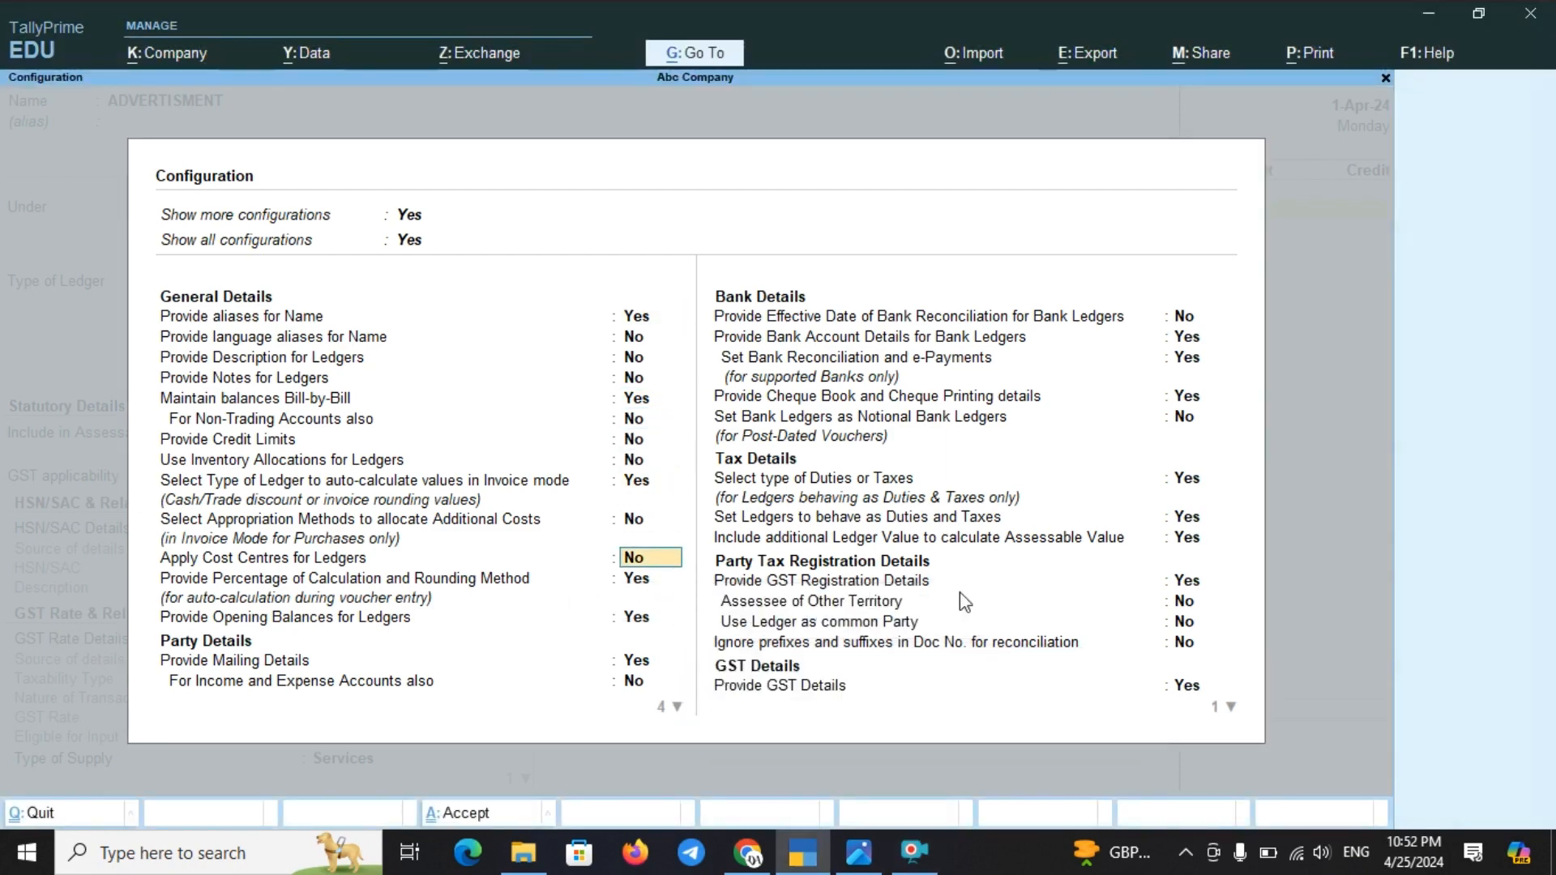
{"action": "key", "text": "y"}
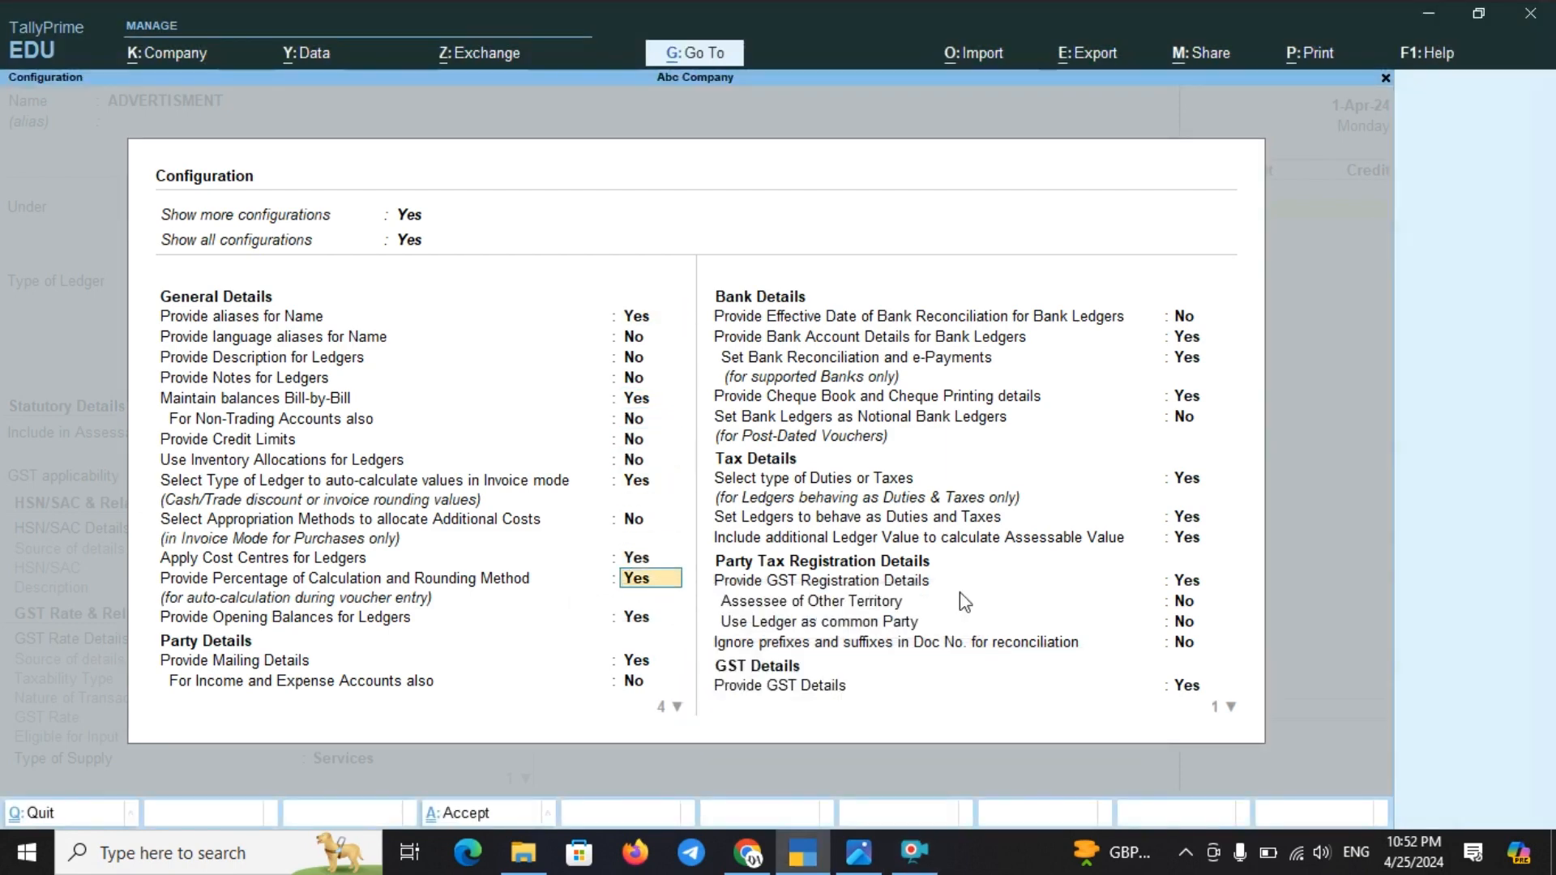
{"action": "key", "text": "ctrl+a"}
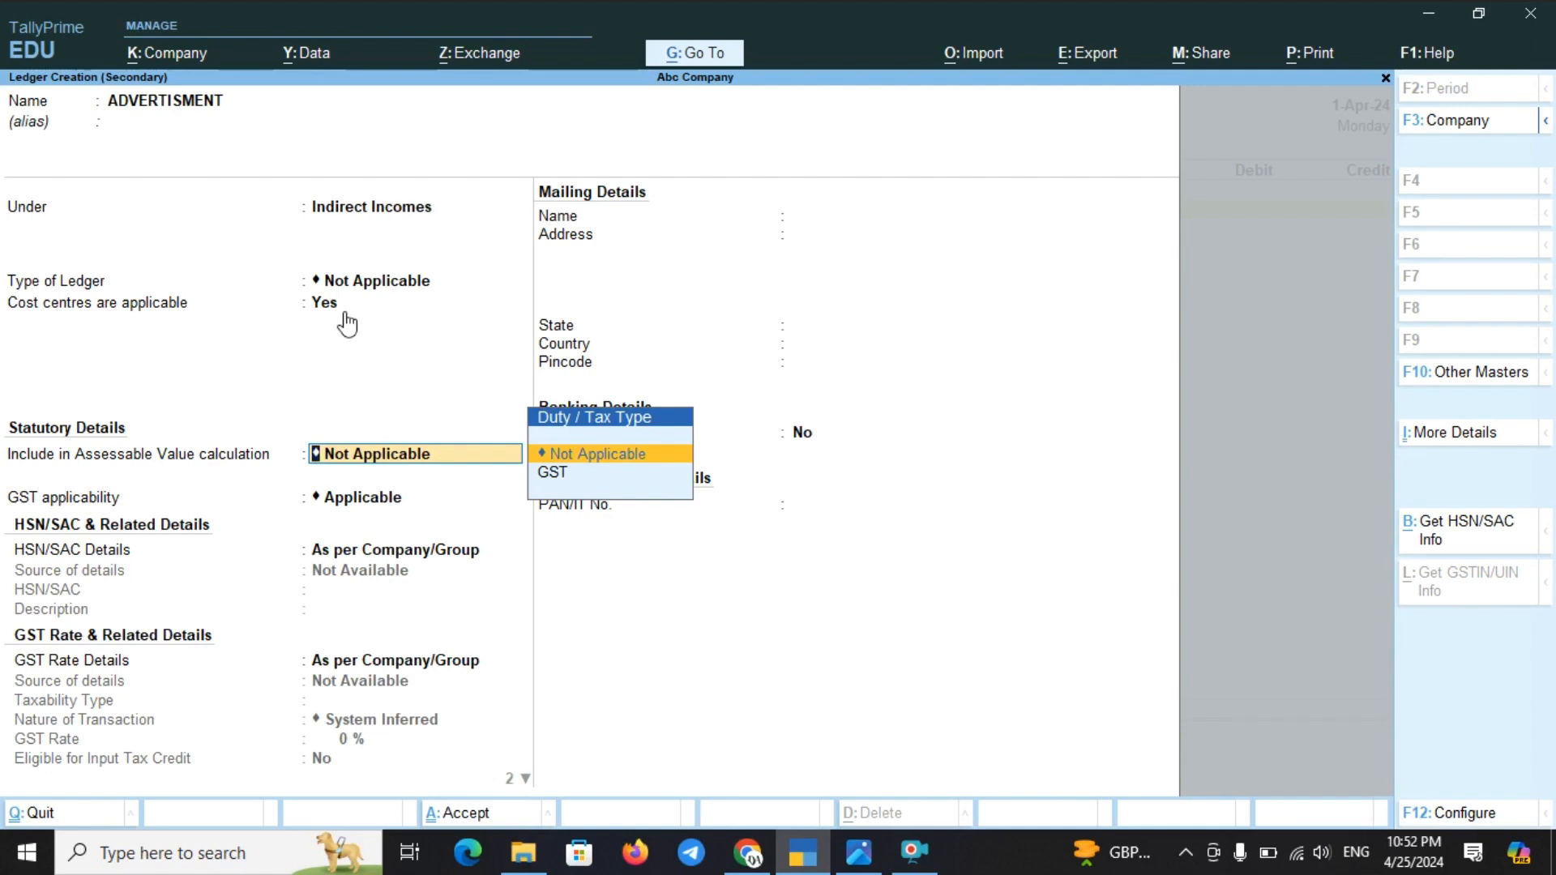
{"action": "key", "text": "ctrl+a"}
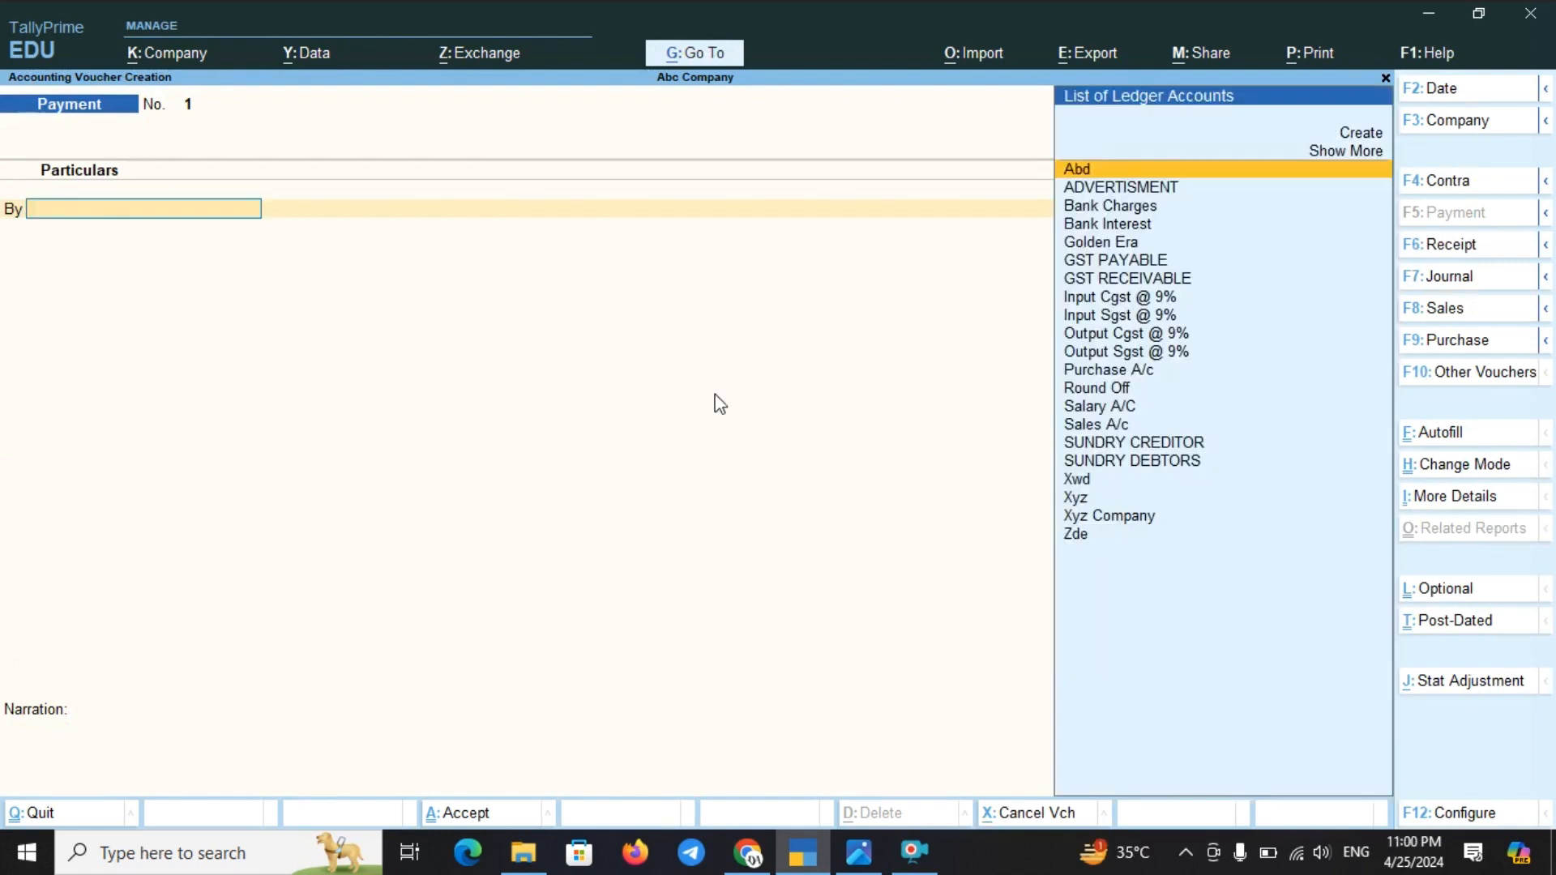
Step: Debit the ADVERTISMENT ledger with 50,000 in the Payment voucher
{"action": "type", "text": "AD"}
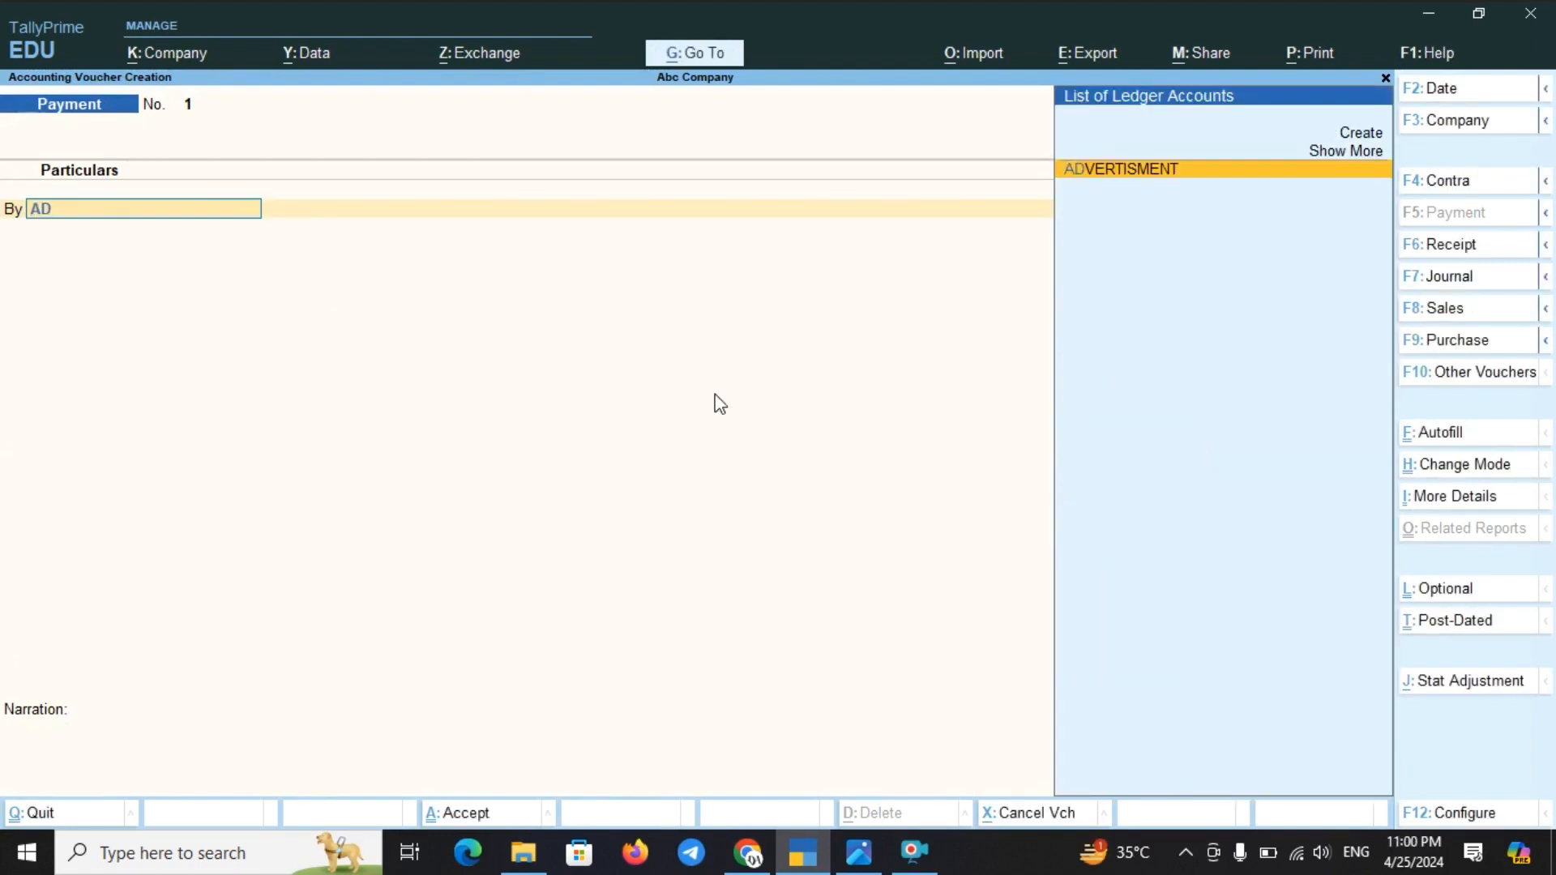
{"action": "key", "text": "Return"}
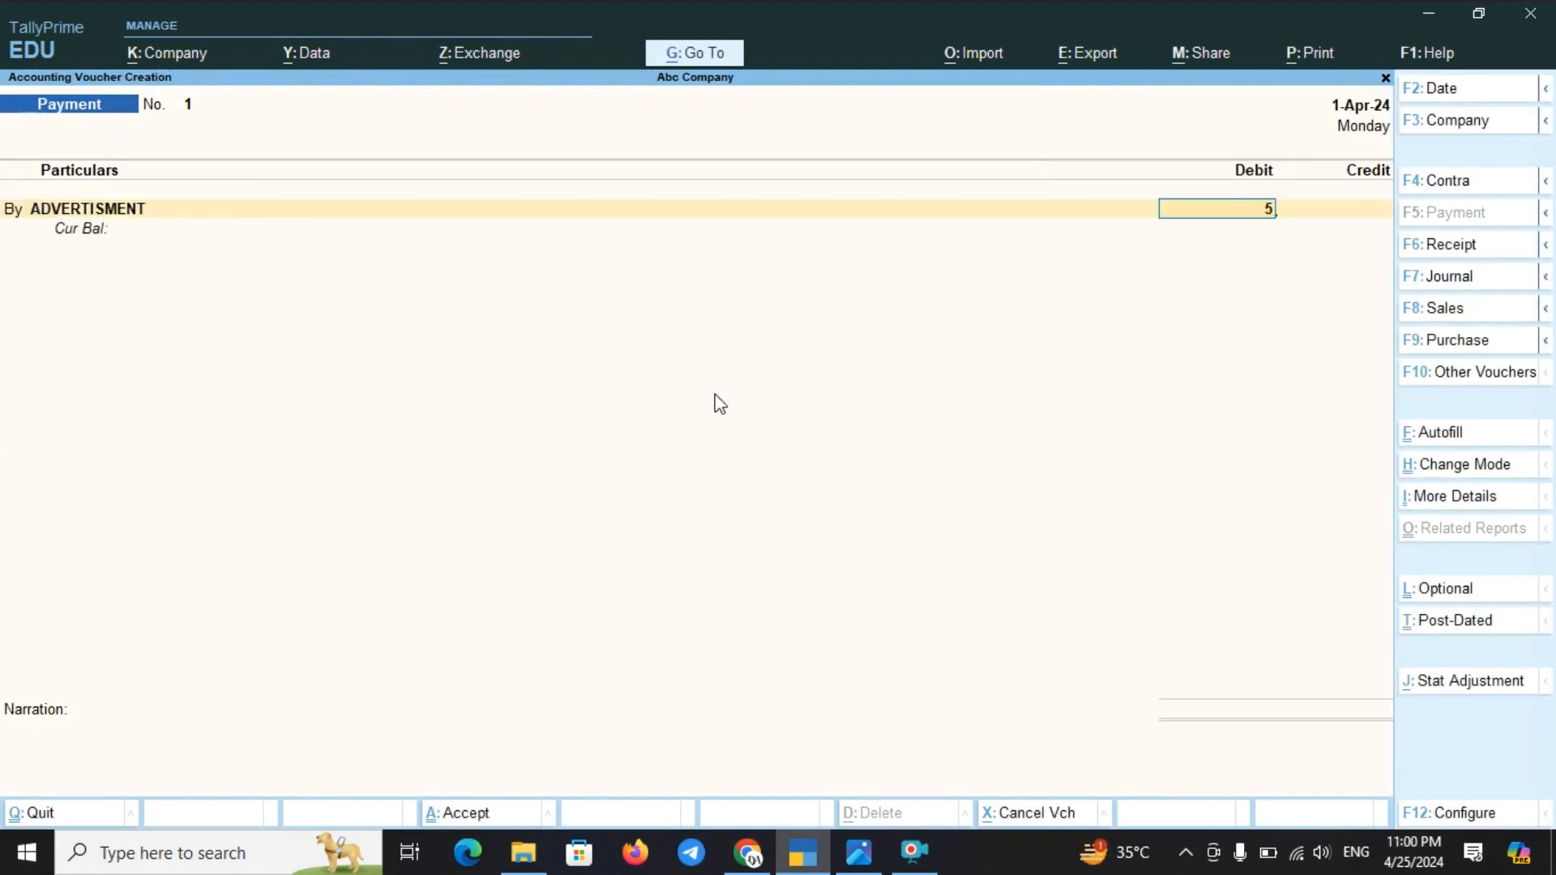
{"action": "type", "text": "50,000"}
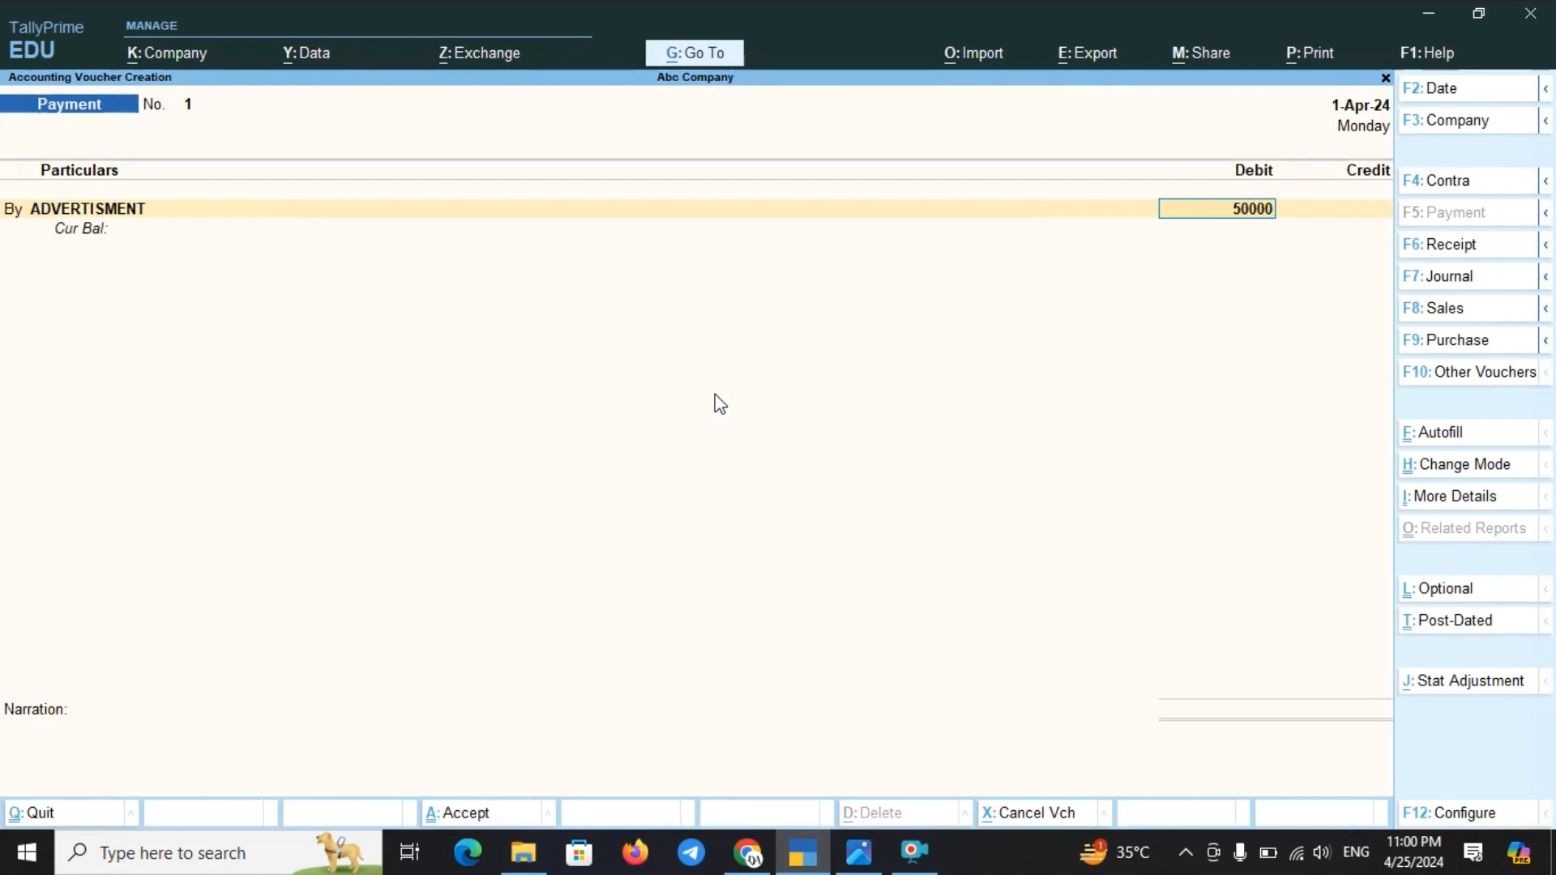
{"action": "key", "text": "Return"}
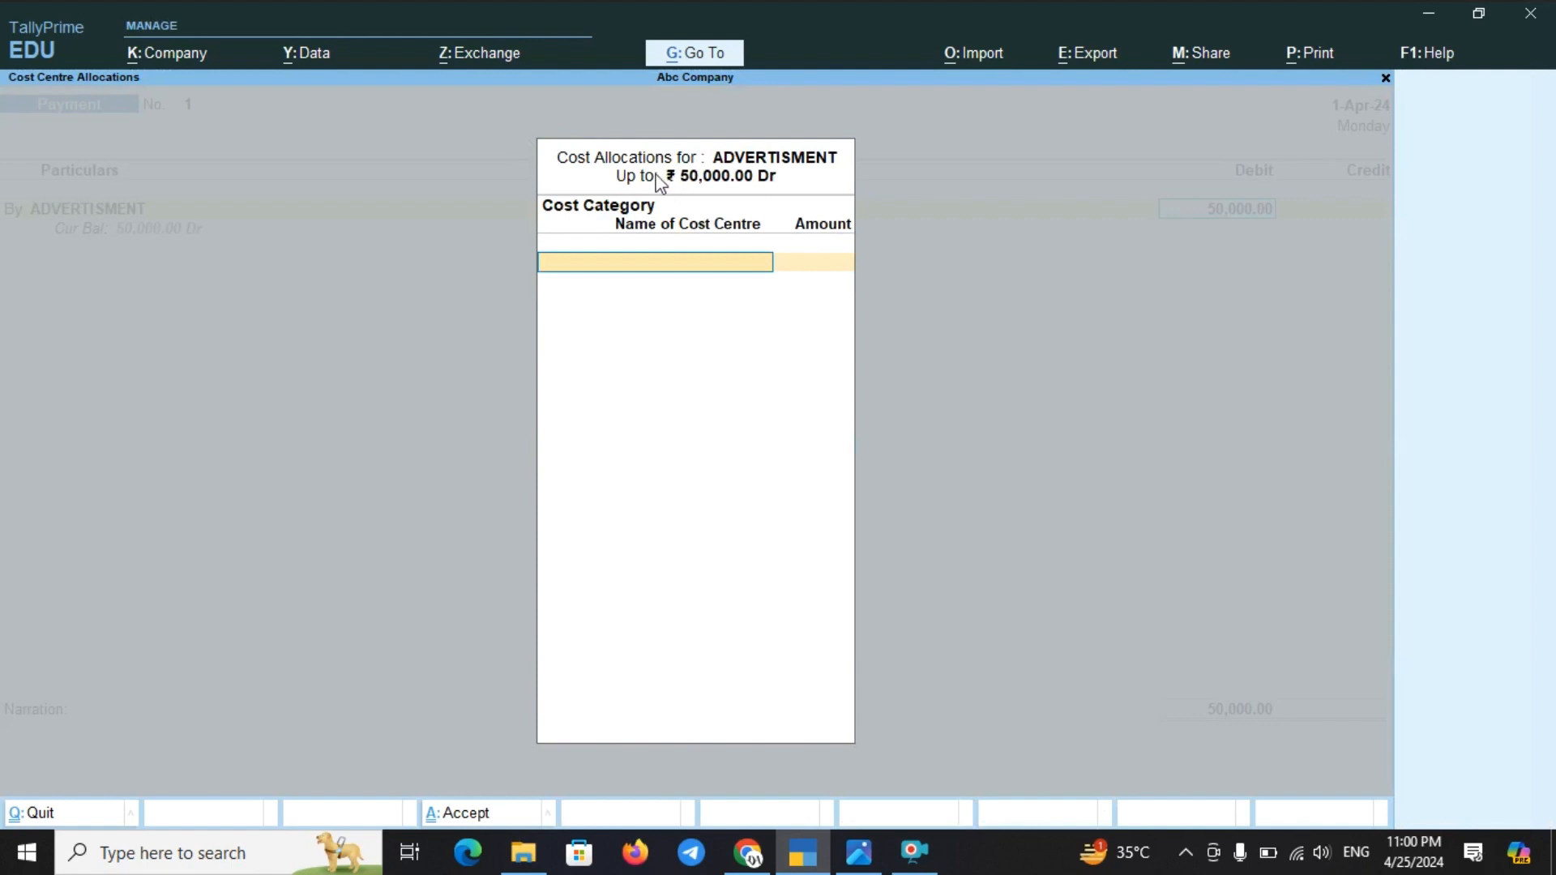
Step: Allocate 20,000 of the advertisement expense to the first person's cost centre in category PROJECT 1
{"action": "type", "text": "P"}
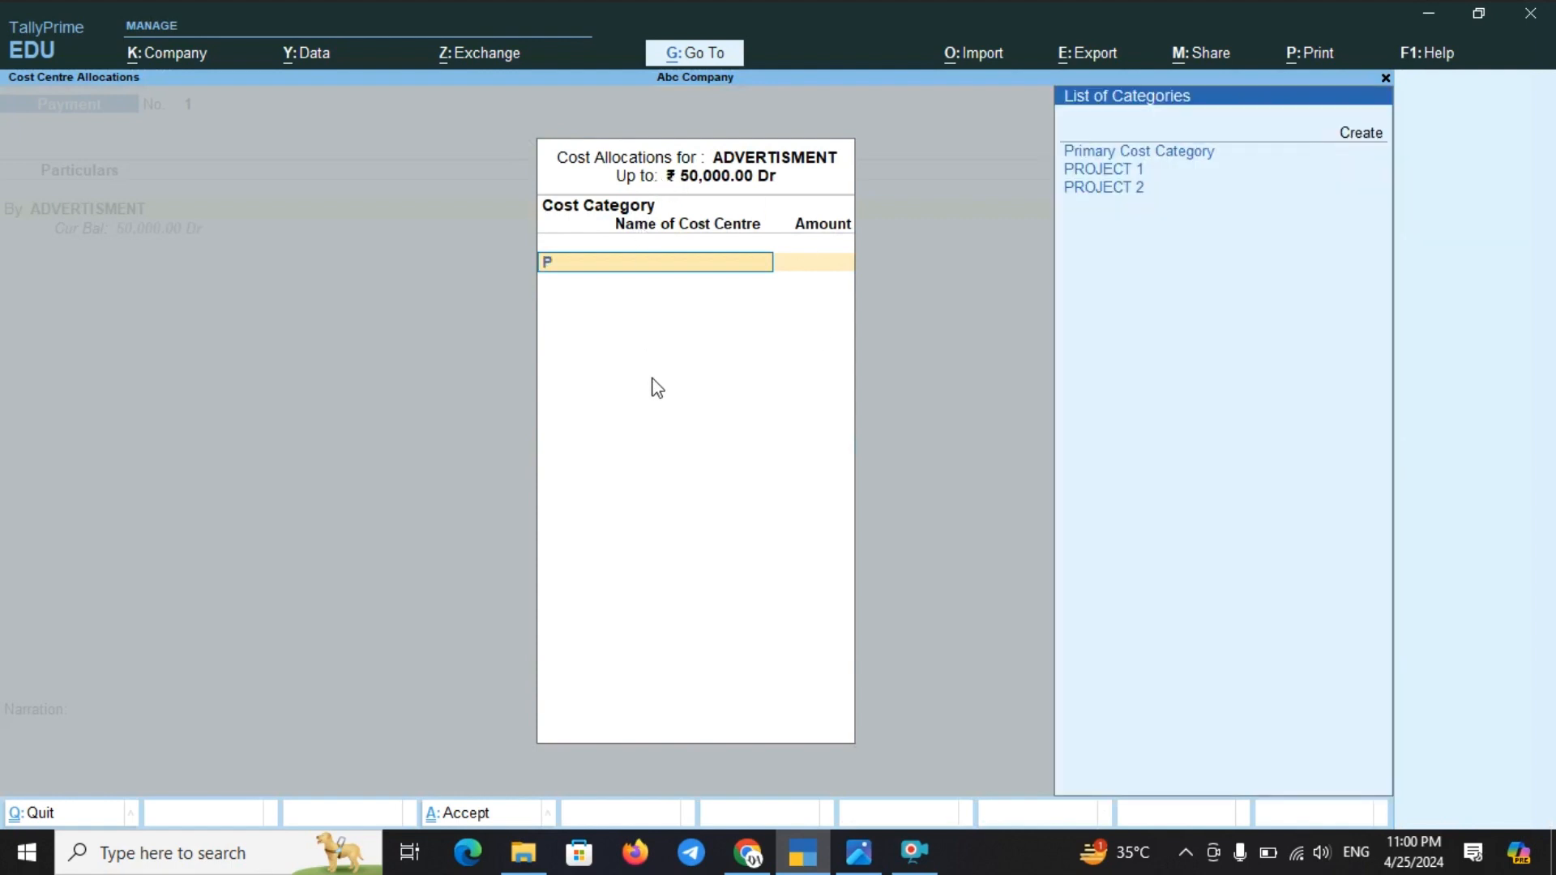
{"action": "key", "text": "Down"}
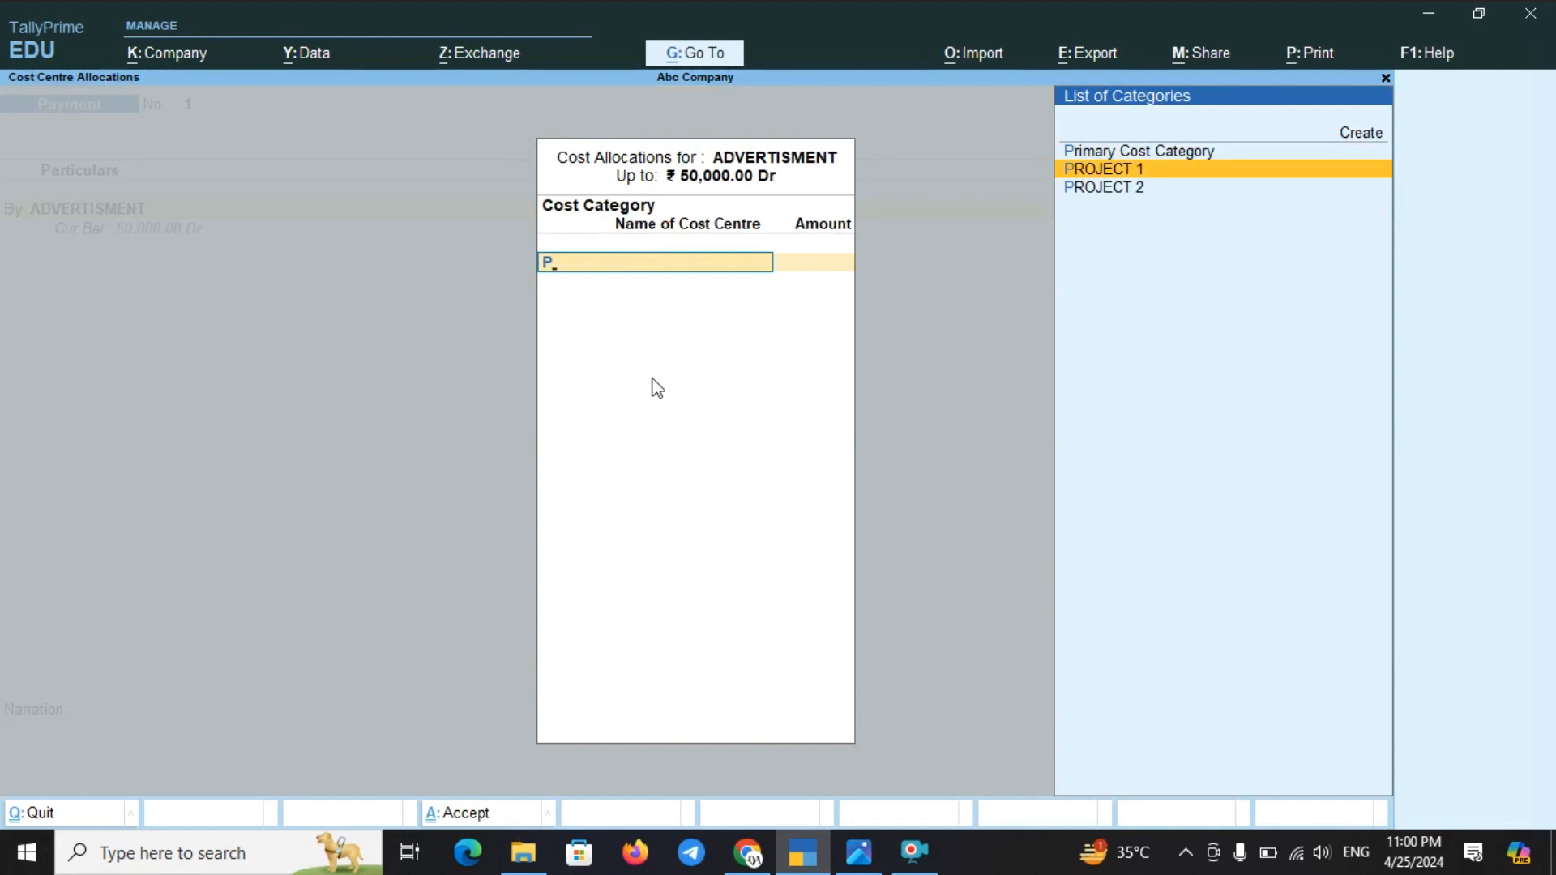
{"action": "key", "text": "Return"}
{"action": "type", "text": "RAH"}
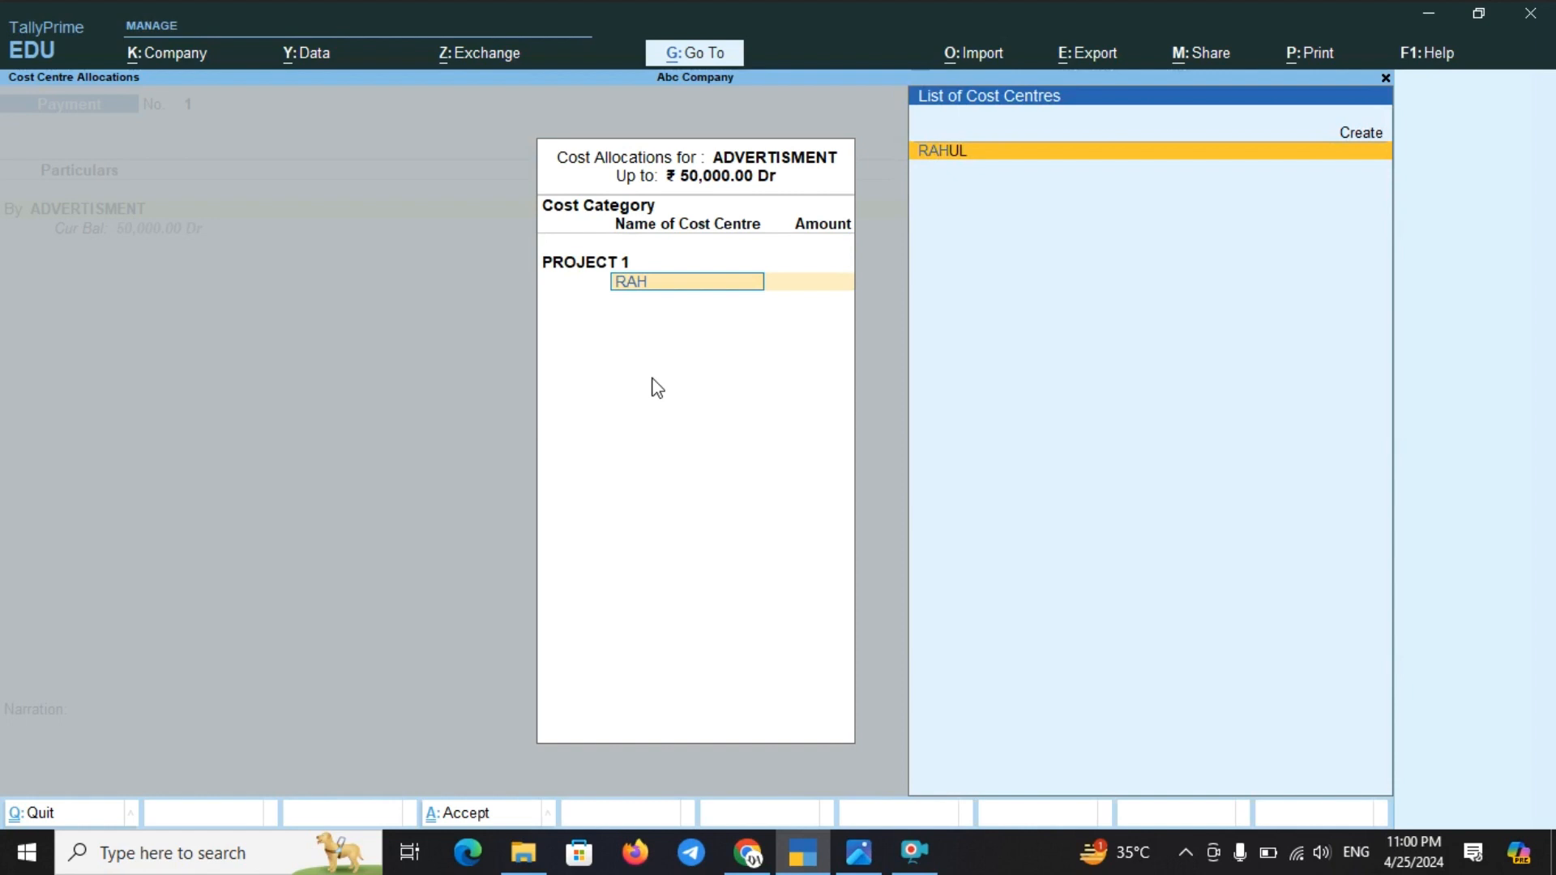
{"action": "key", "text": "Return"}
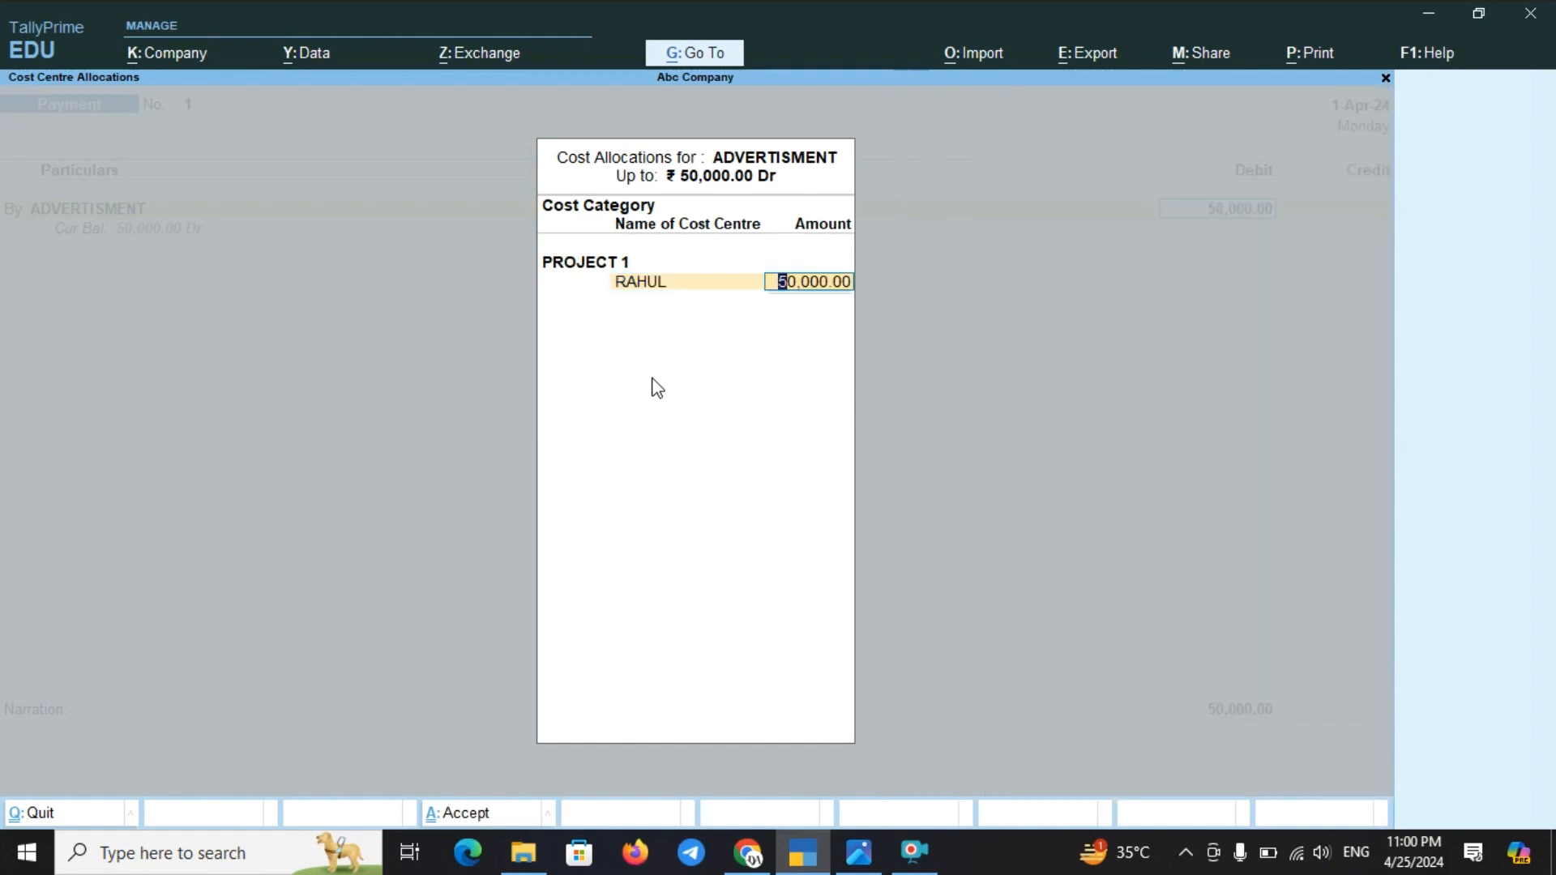
{"action": "type", "text": "20,0"}
{"action": "type", "text": "00"}
{"action": "key", "text": "Return"}
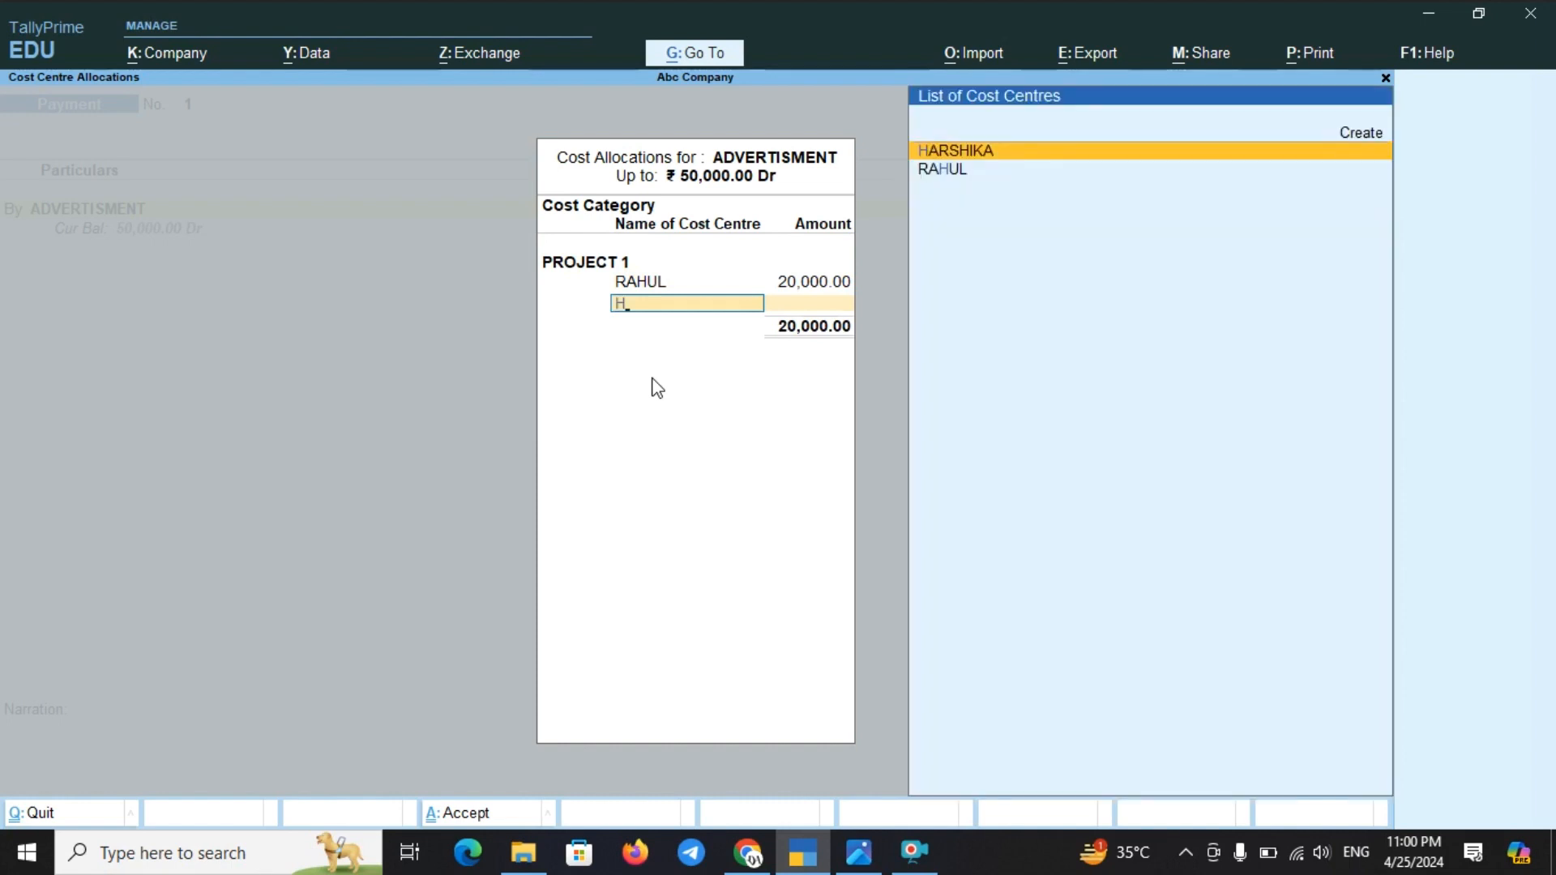
Step: Allocate the remaining 30,000 to the second person's PROJECT 1 cost centre and accept the GST details as per Masters/Company
{"action": "key", "text": "Return"}
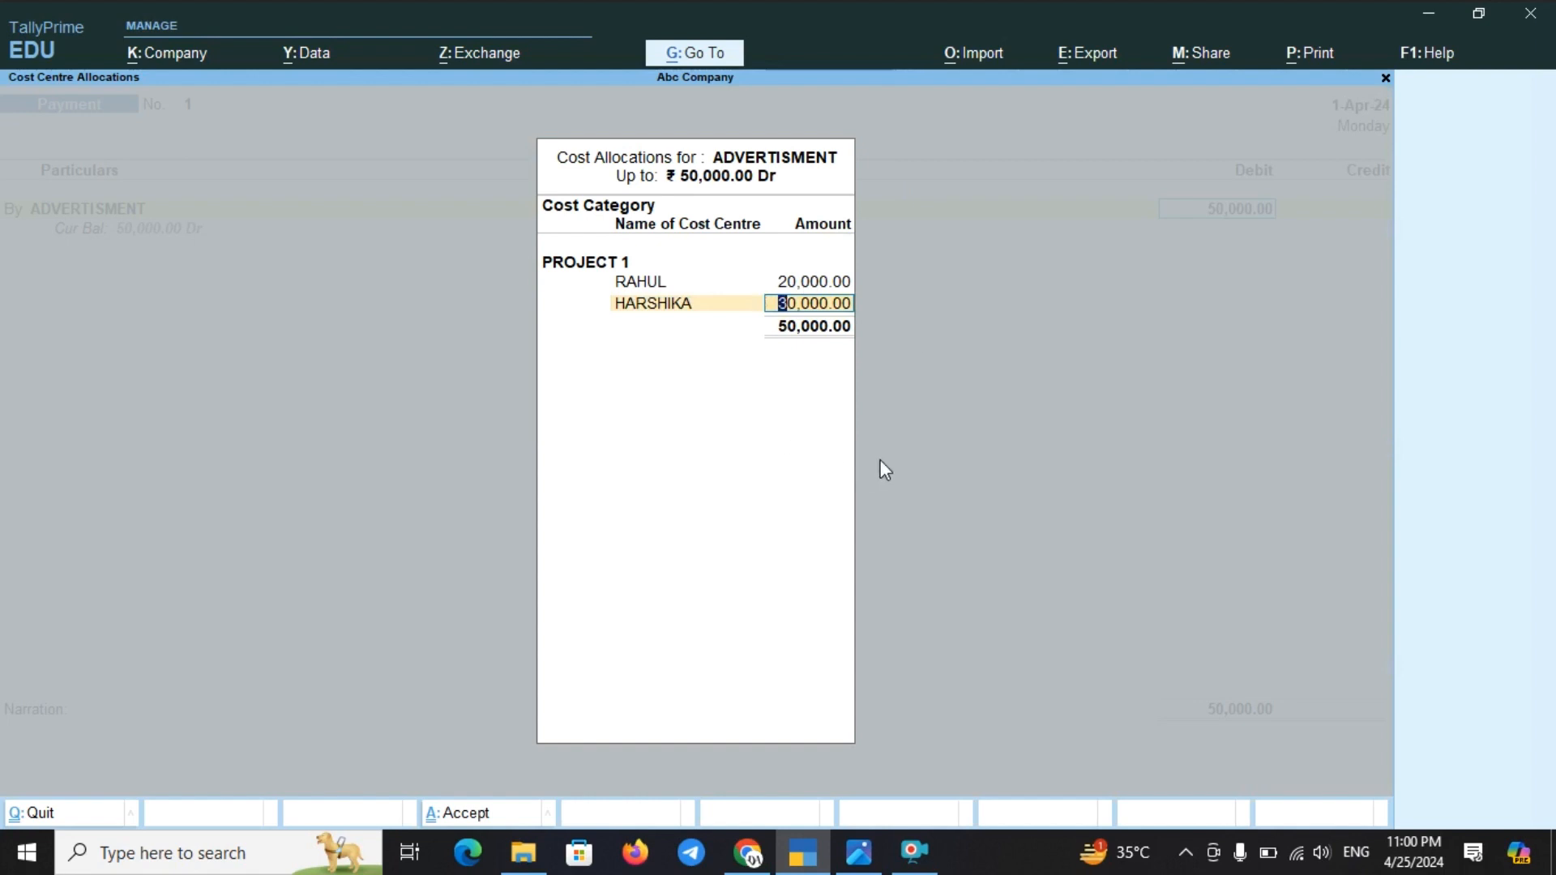
{"action": "key", "text": "Return"}
{"action": "key", "text": "ctrl+a"}
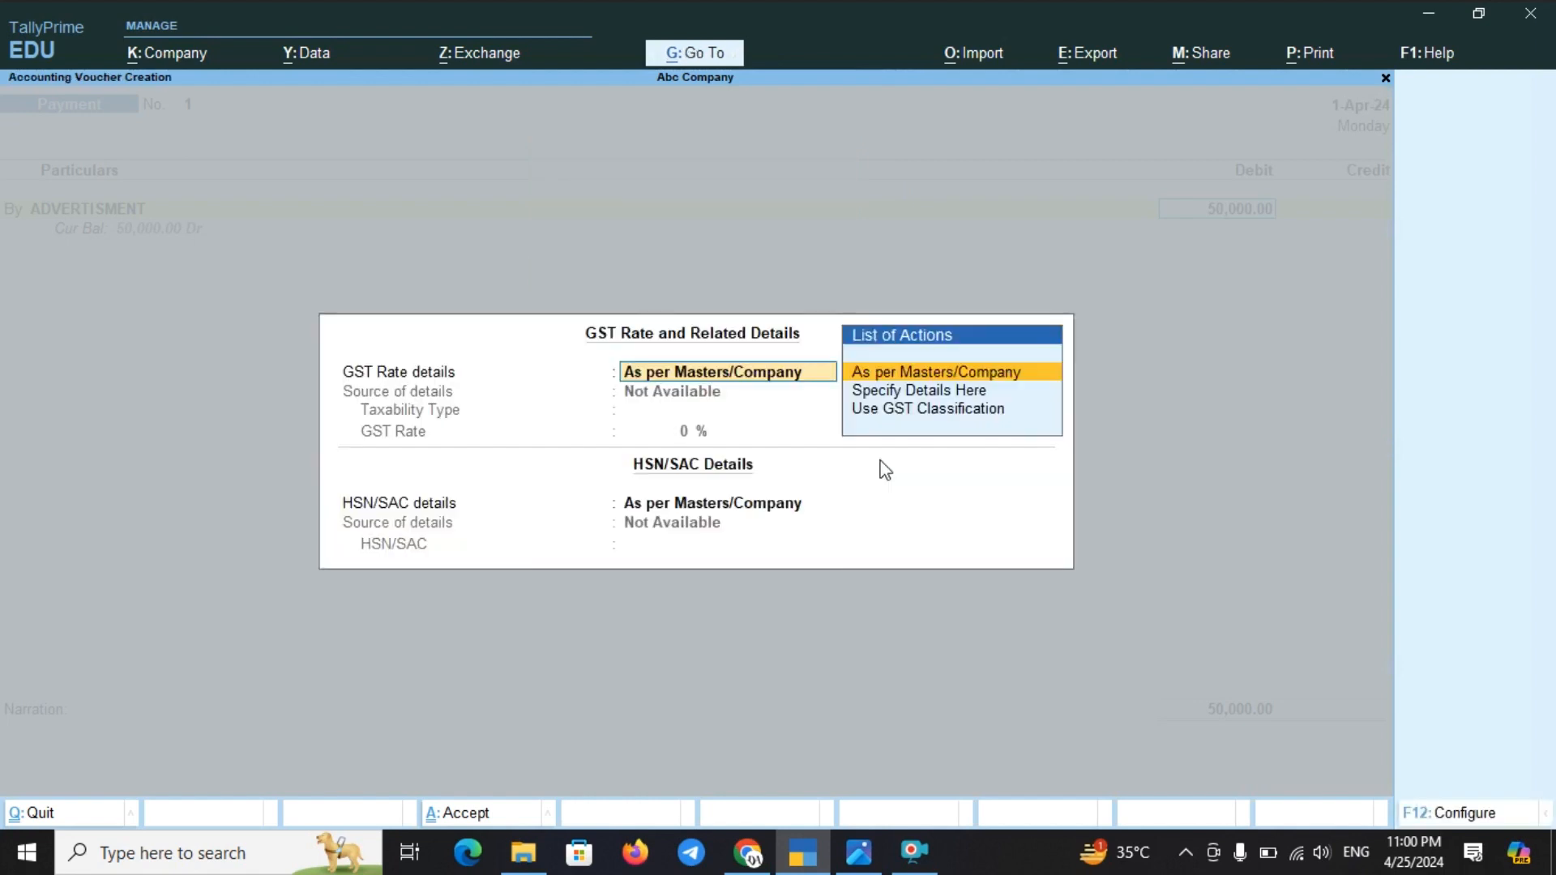
{"action": "key", "text": "ctrl+a"}
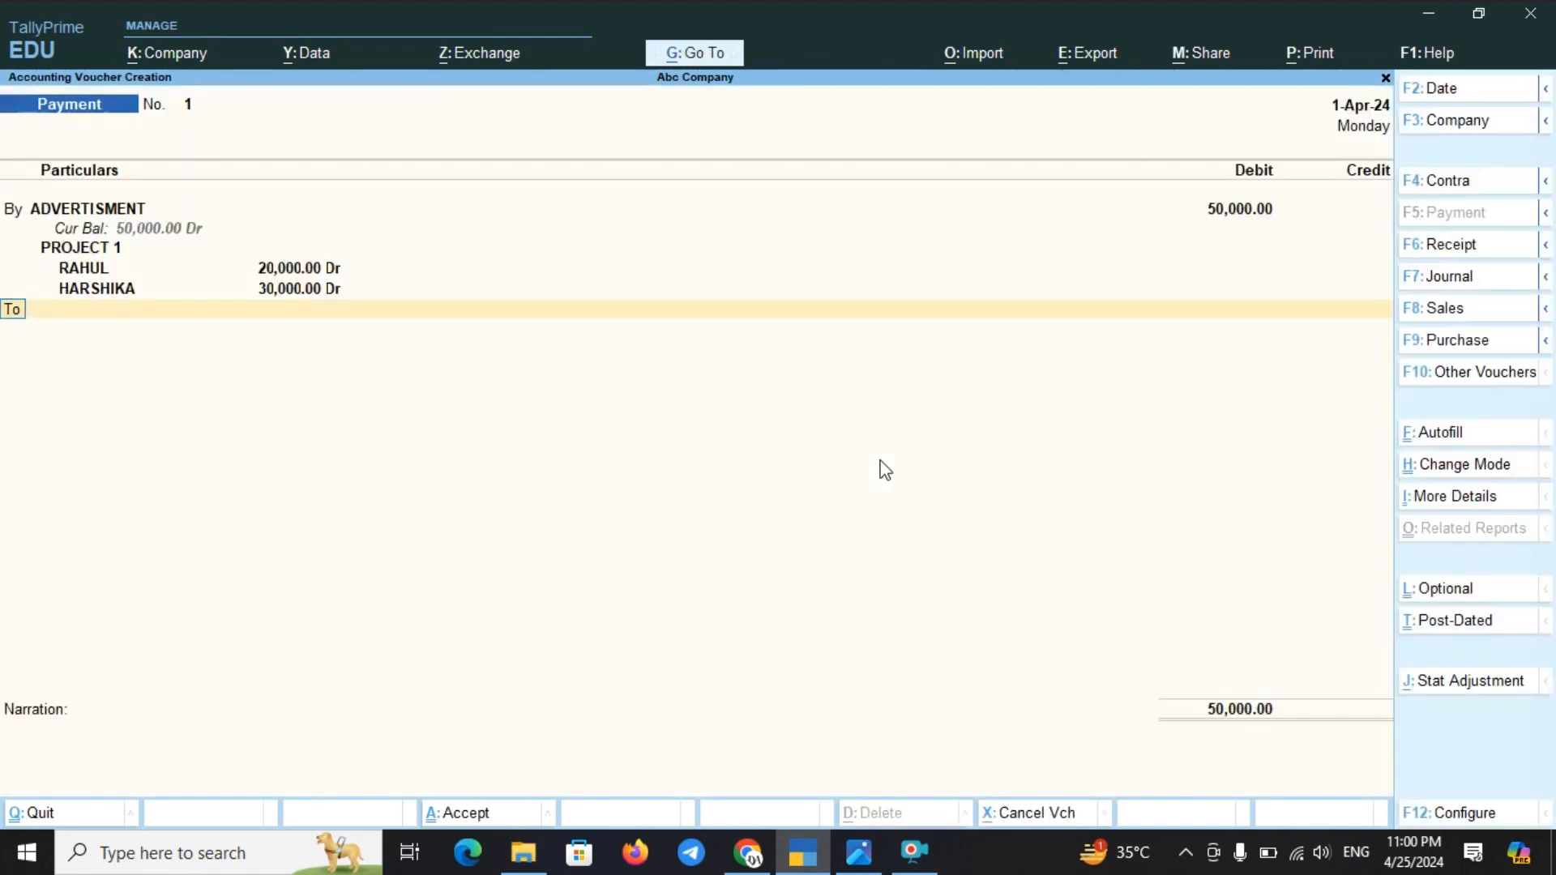
Step: Choose Hdfc Bank as the credit ledger of the Payment voucher
{"action": "key", "text": "Return"}
{"action": "type", "text": "BAN"}
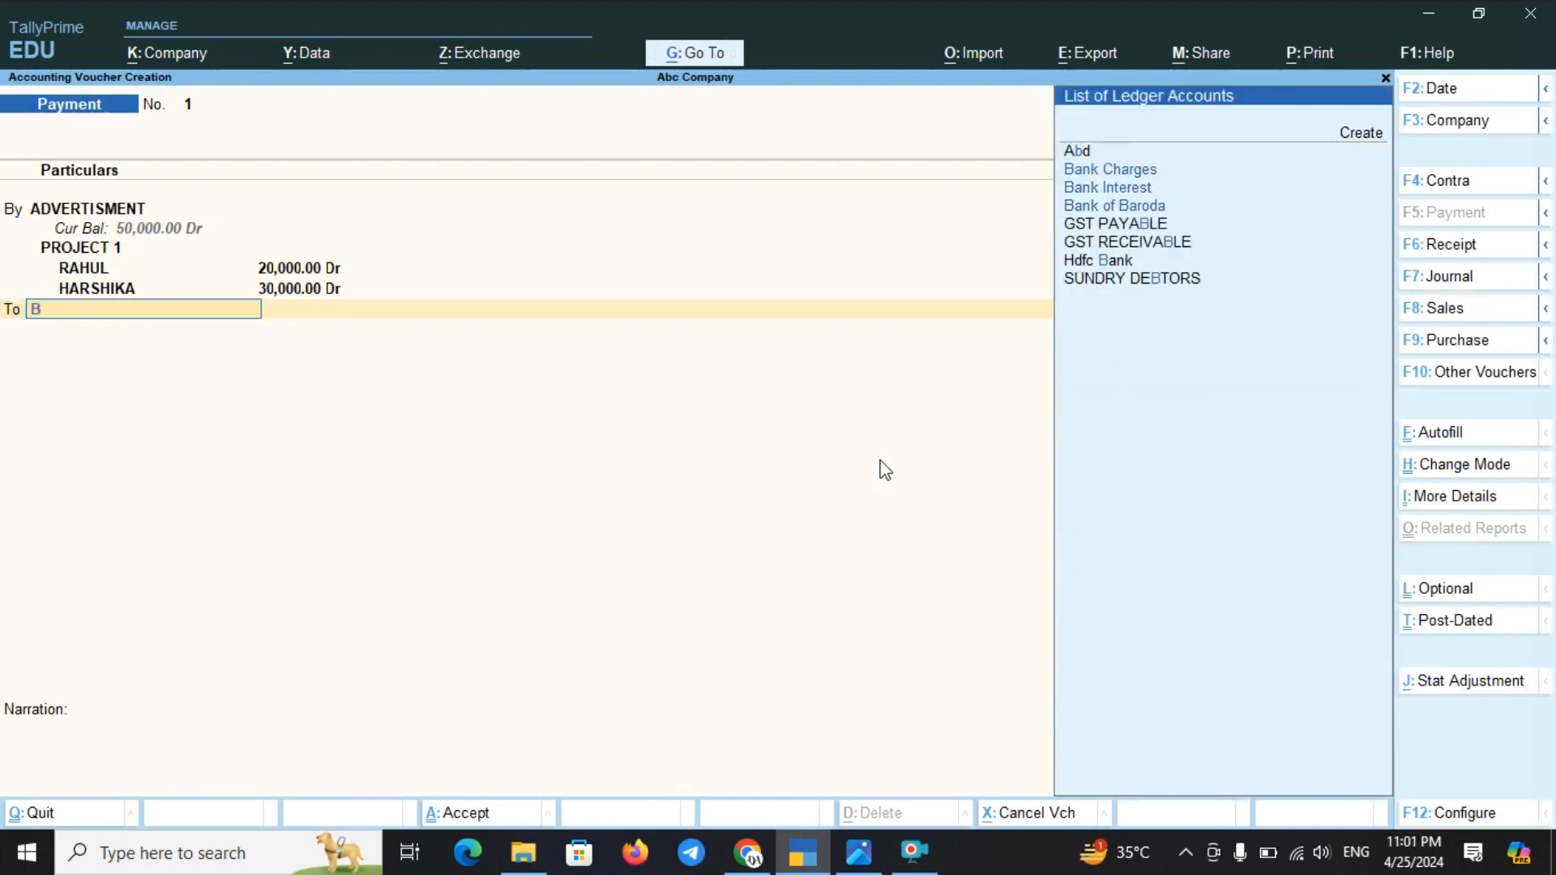
{"action": "key", "text": "Down"}
{"action": "key", "text": "Down"}
{"action": "key", "text": "Down"}
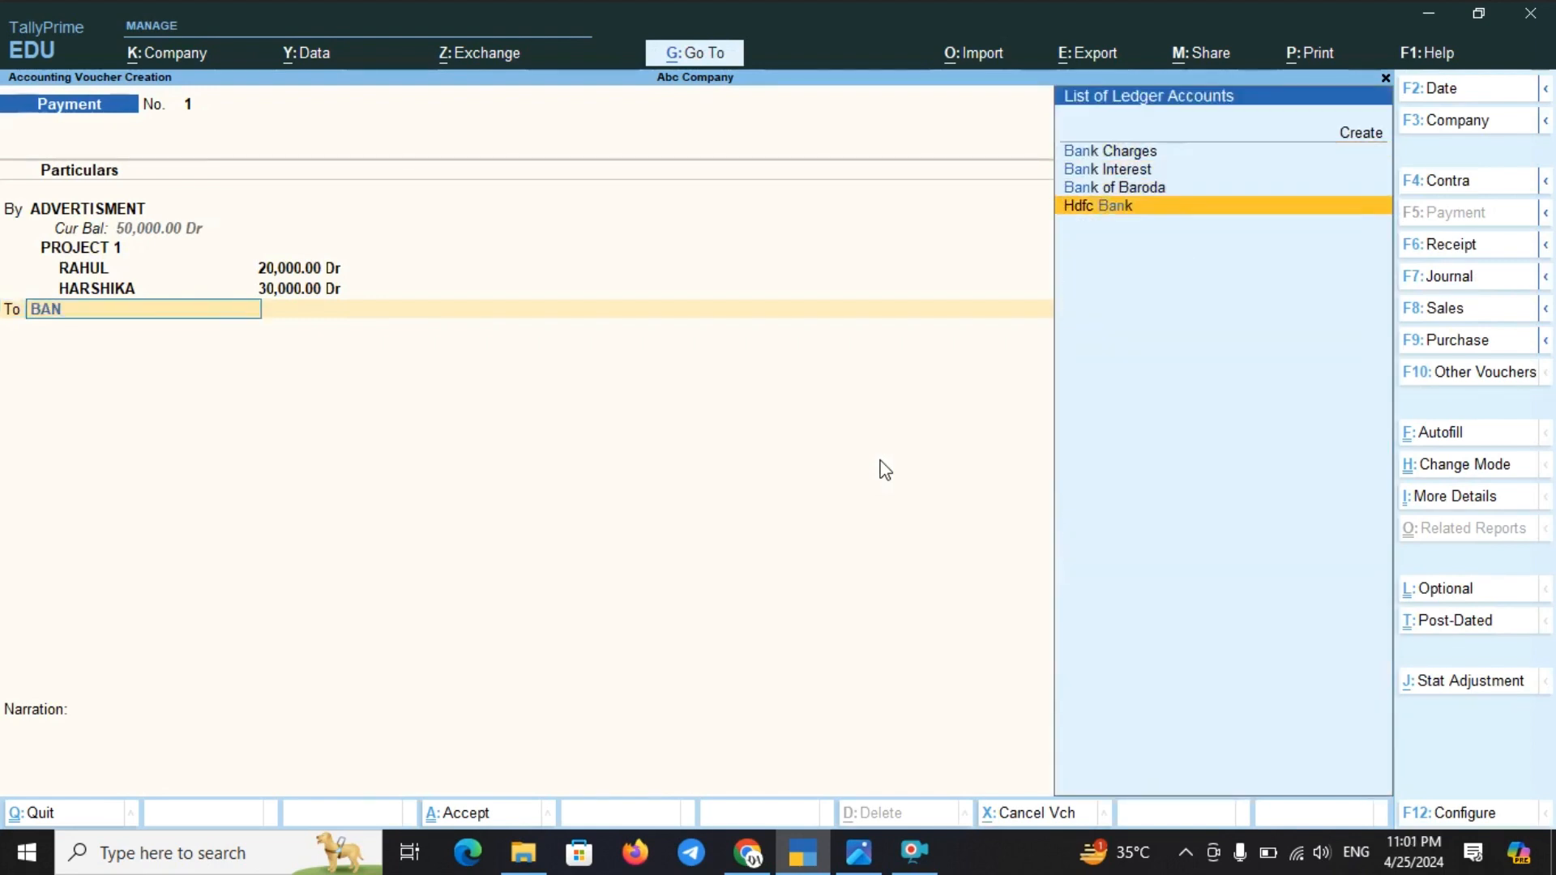
{"action": "key", "text": "Return"}
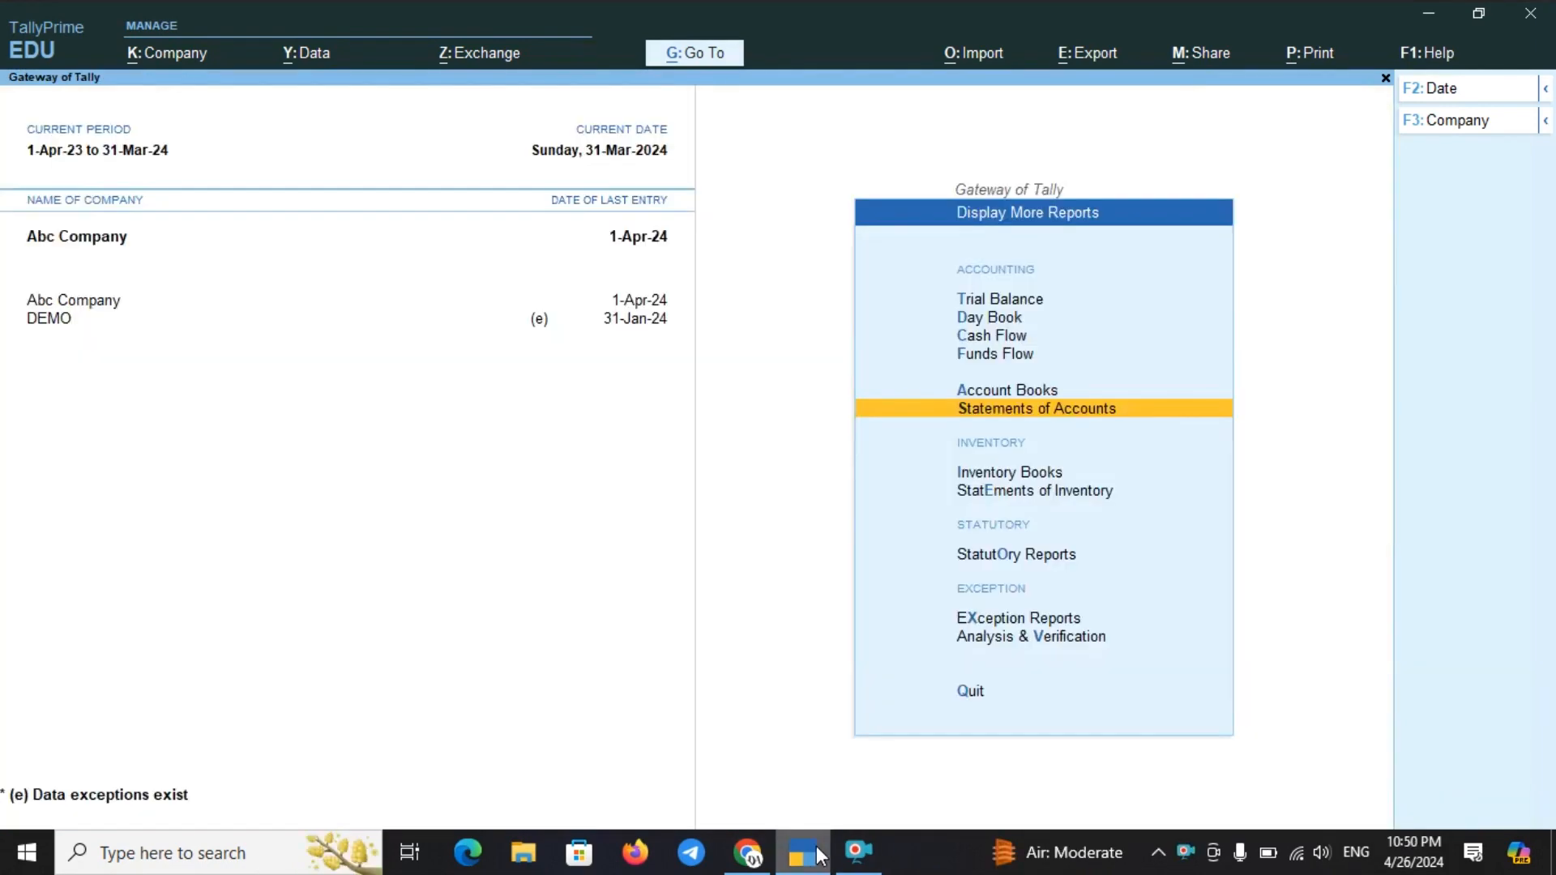
{"action": "key", "text": "Up"}
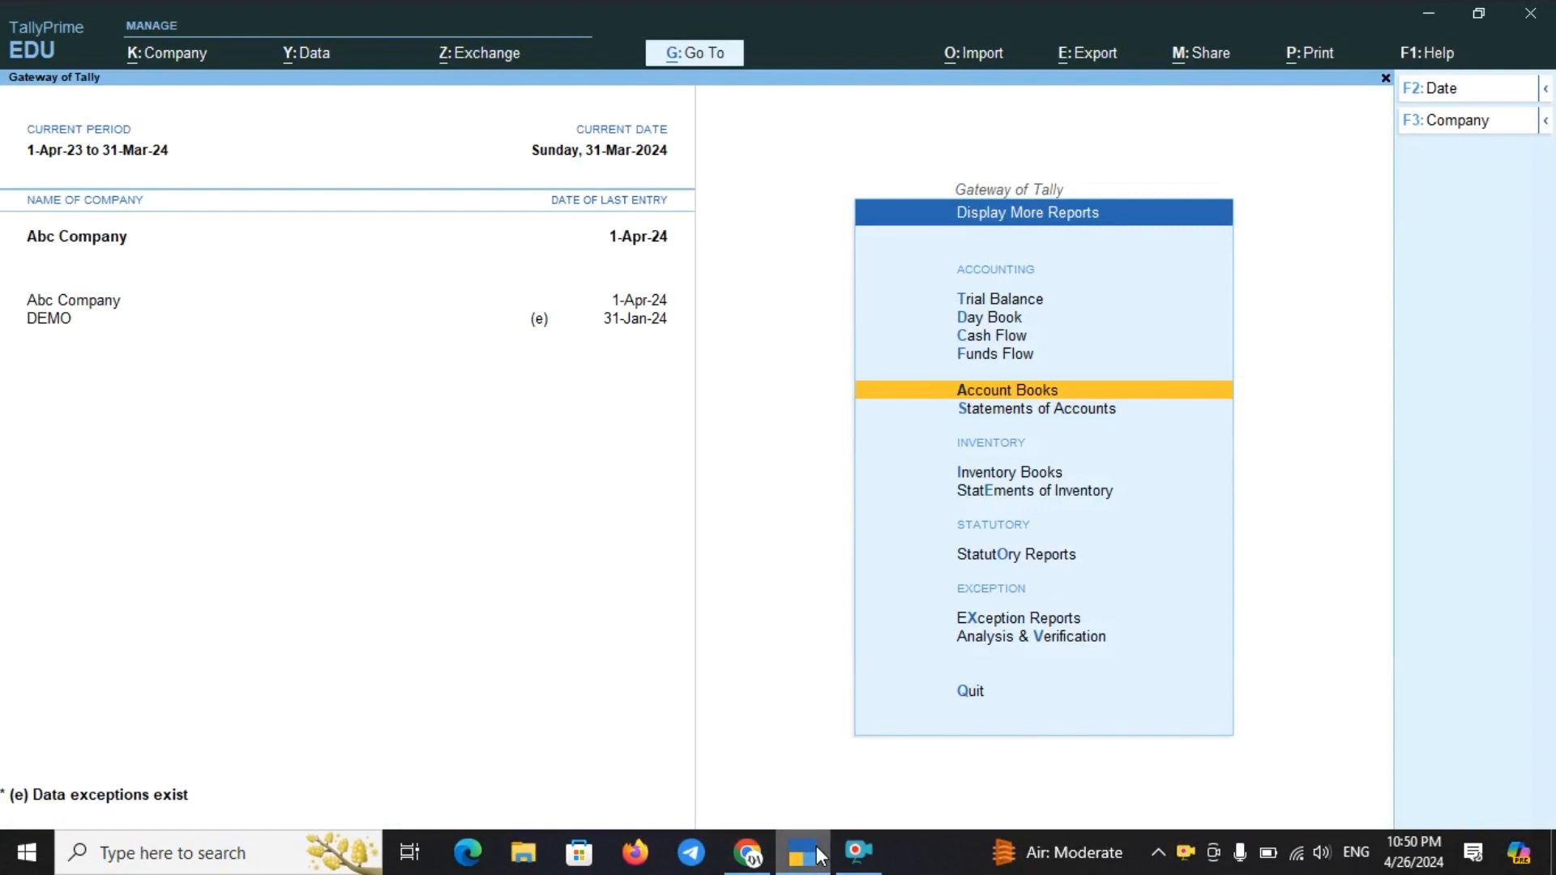
{"action": "key", "text": "Escape"}
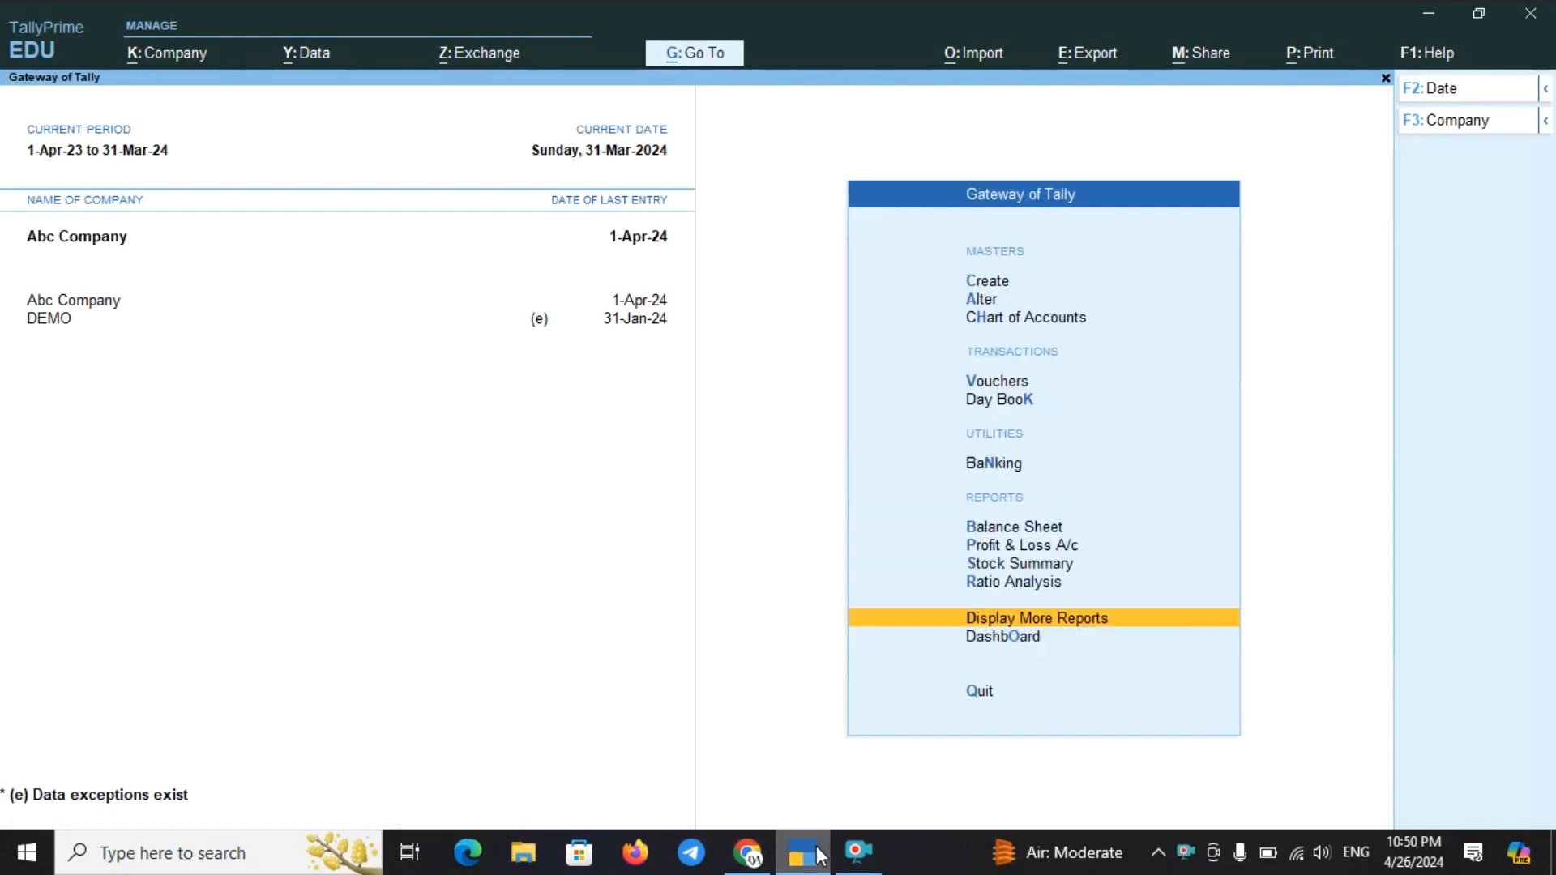
{"action": "key", "text": "Up"}
{"action": "key", "text": "Up"}
{"action": "key", "text": "Up"}
{"action": "key", "text": "Up"}
{"action": "key", "text": "Up"}
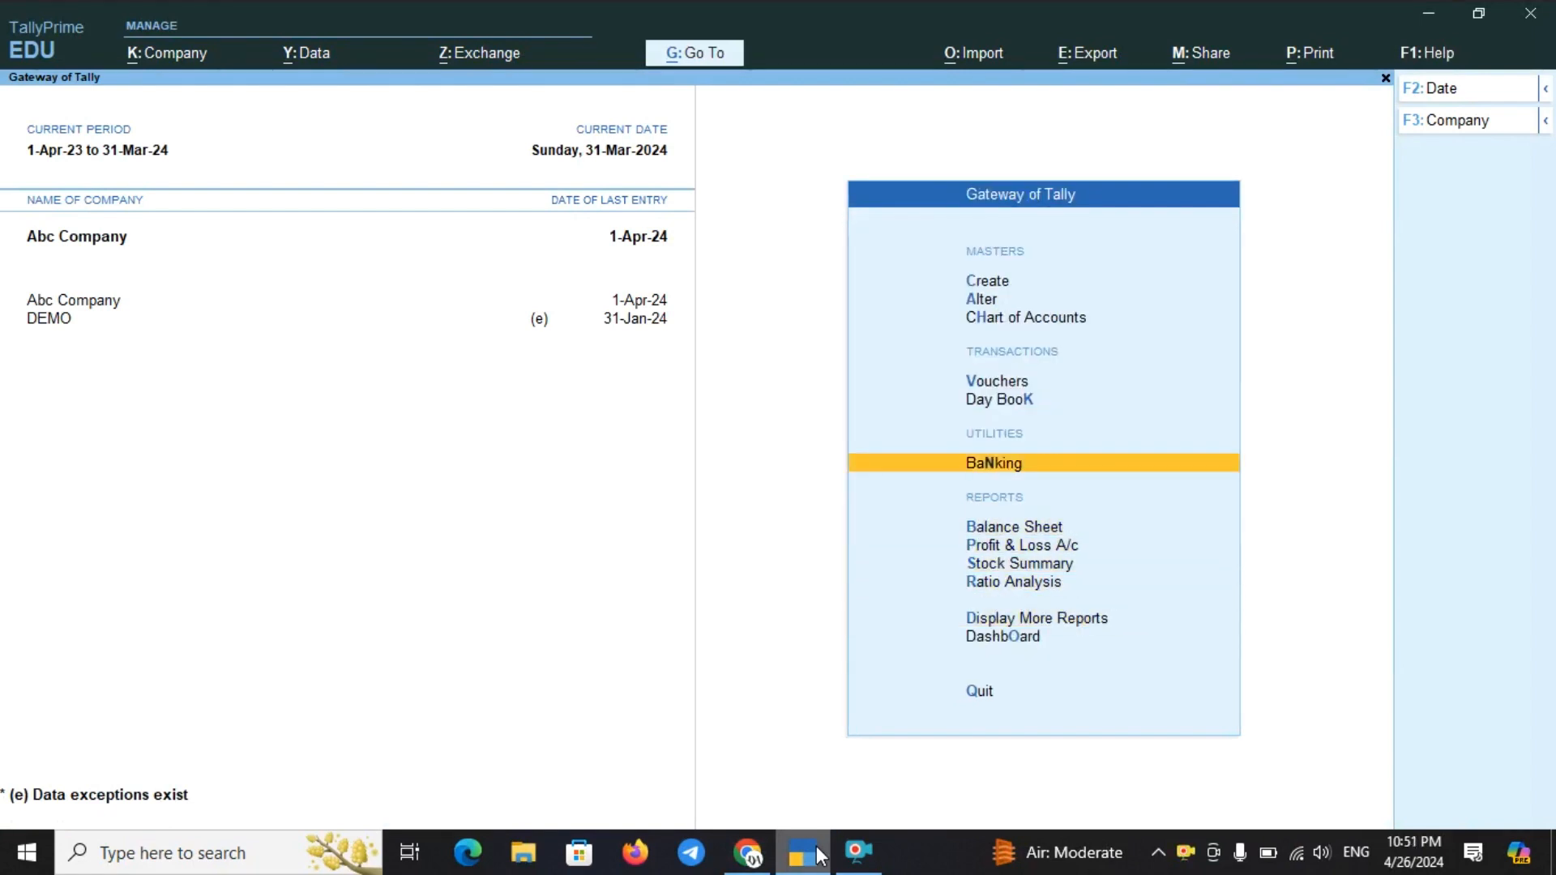
Step: Open Display More Reports from the Gateway of Tally
{"action": "key", "text": "Down"}
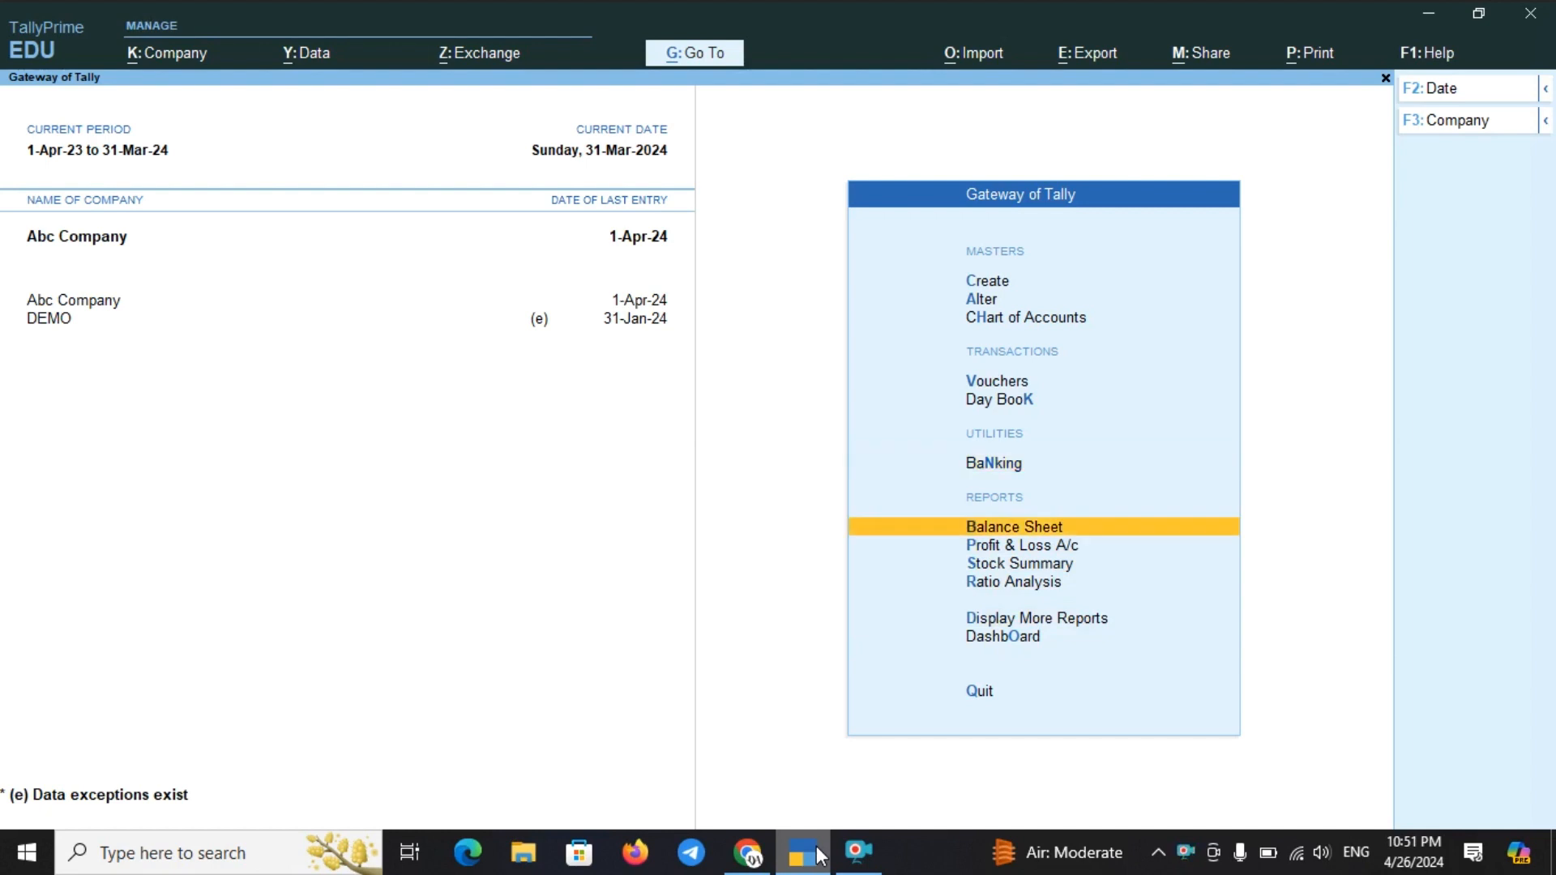
{"action": "key", "text": "Down"}
{"action": "key", "text": "Down"}
{"action": "key", "text": "Down"}
{"action": "key", "text": "Down"}
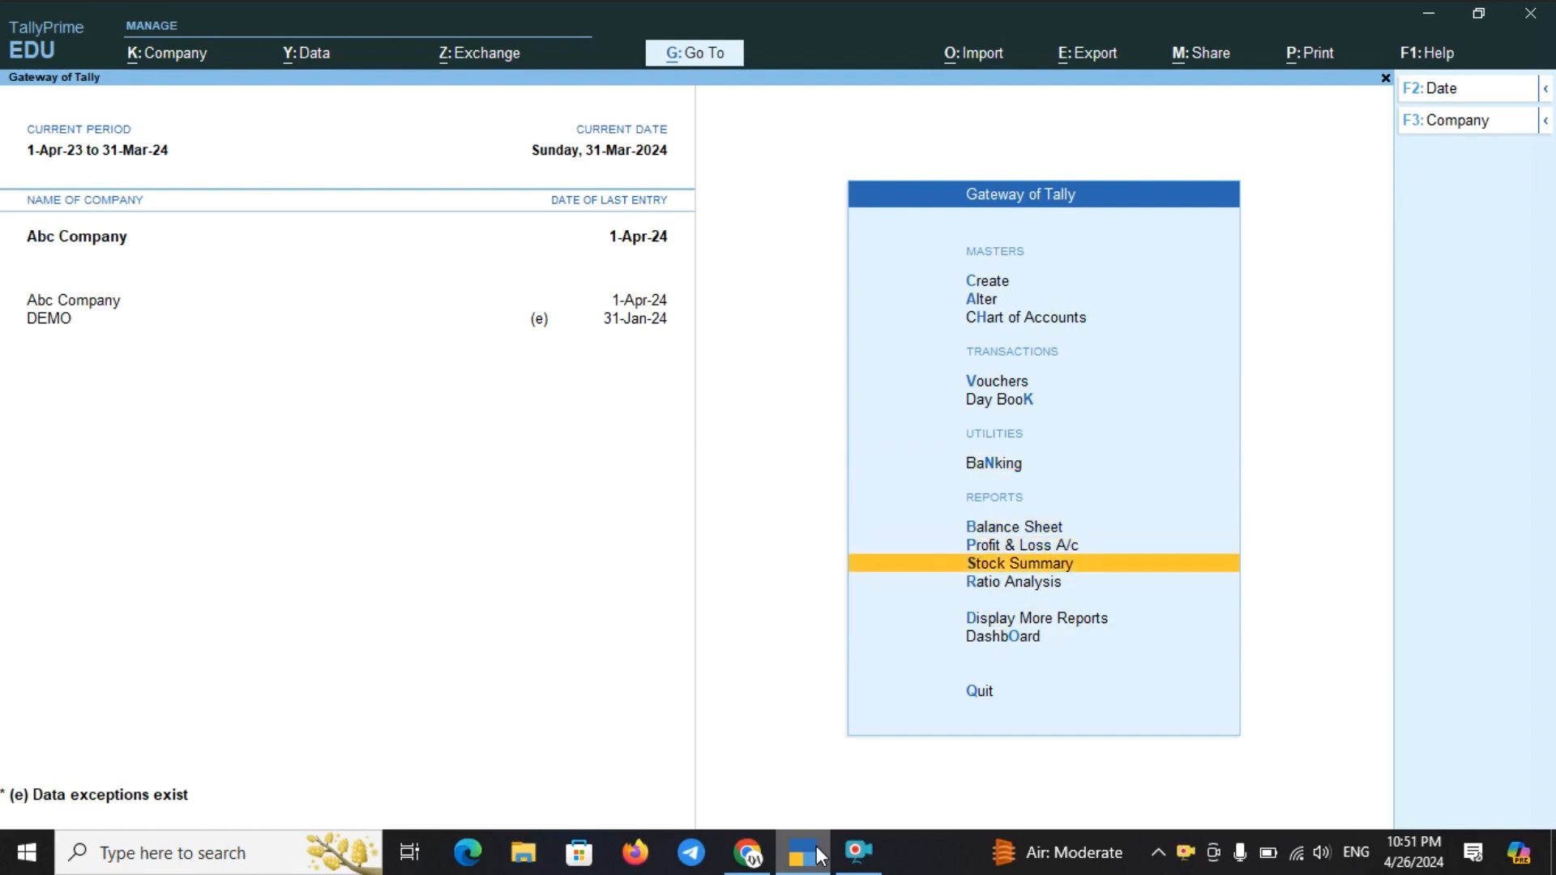
{"action": "key", "text": "Return"}
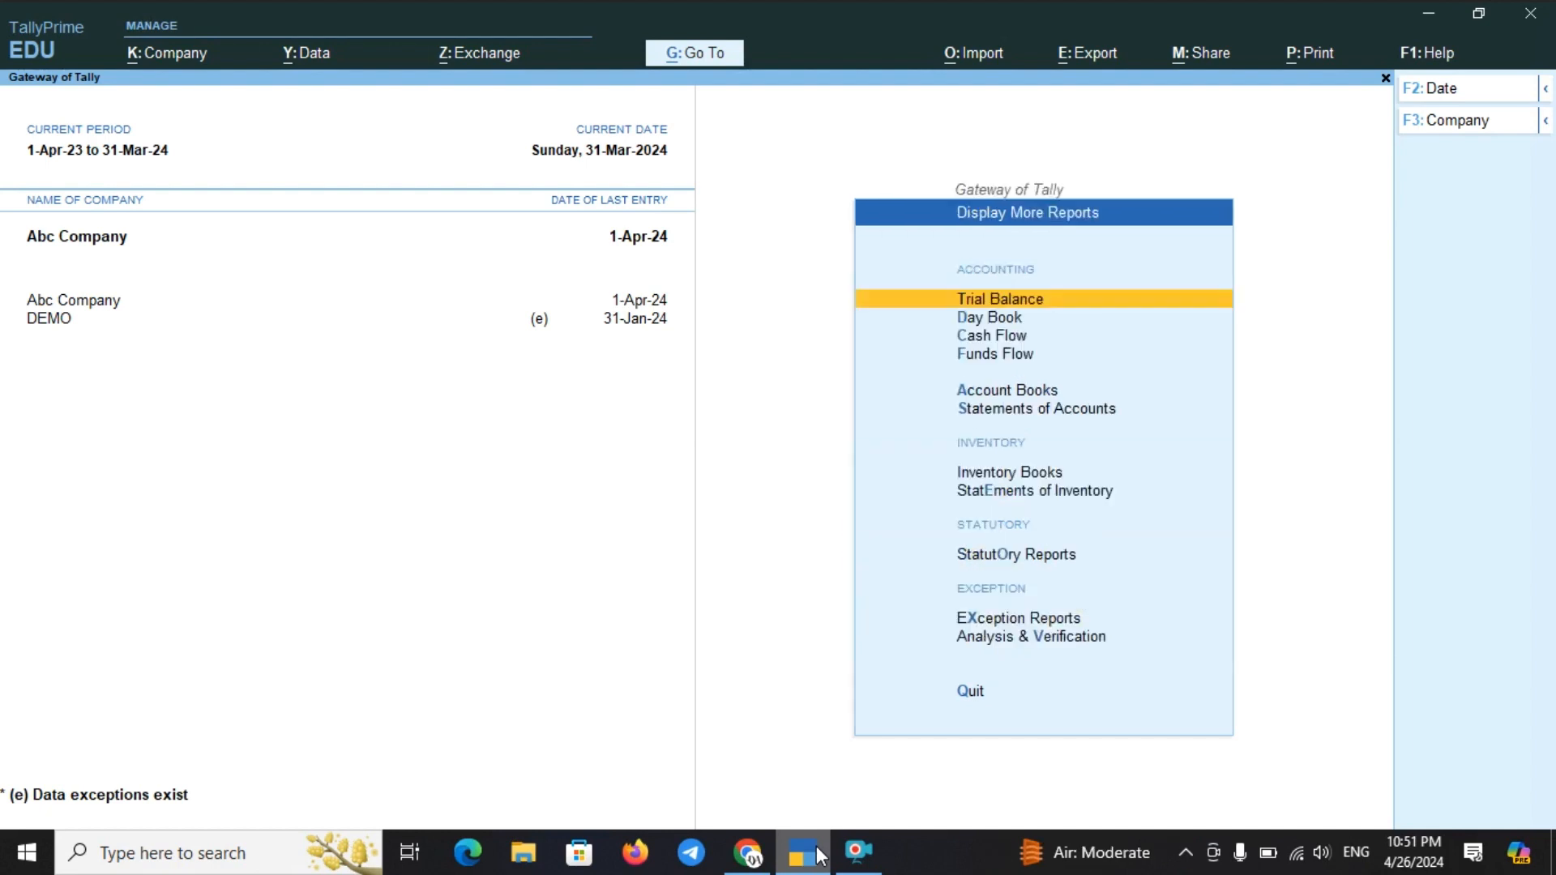
Step: Open the Statements of Accounts report group for Abc Company
{"action": "key", "text": "Down"}
{"action": "key", "text": "Down"}
{"action": "key", "text": "Down"}
{"action": "key", "text": "Down"}
{"action": "key", "text": "Down"}
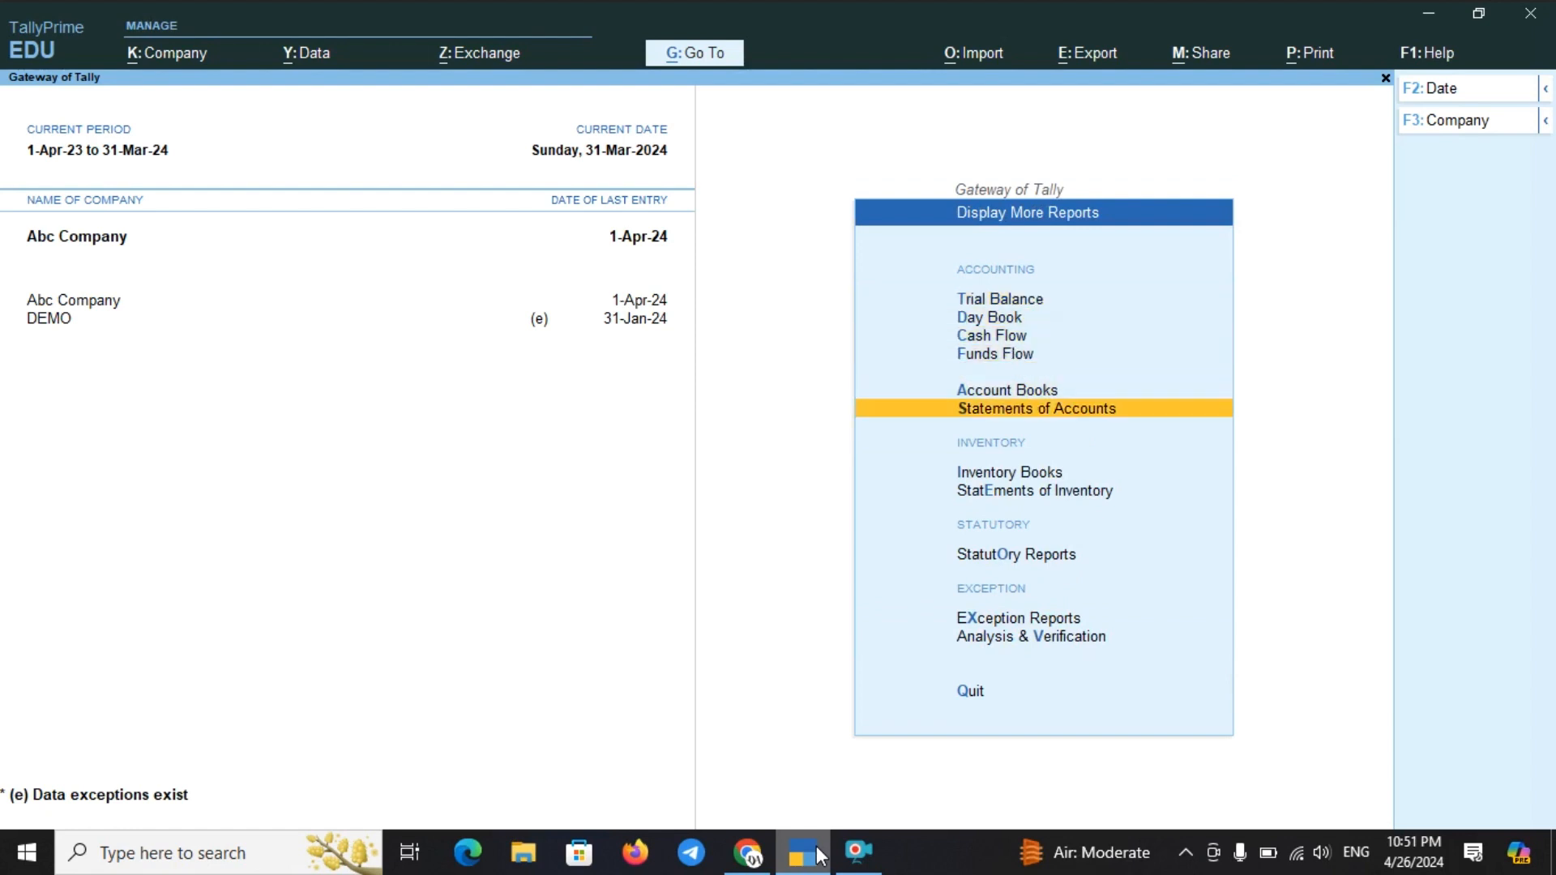
{"action": "key", "text": "Return"}
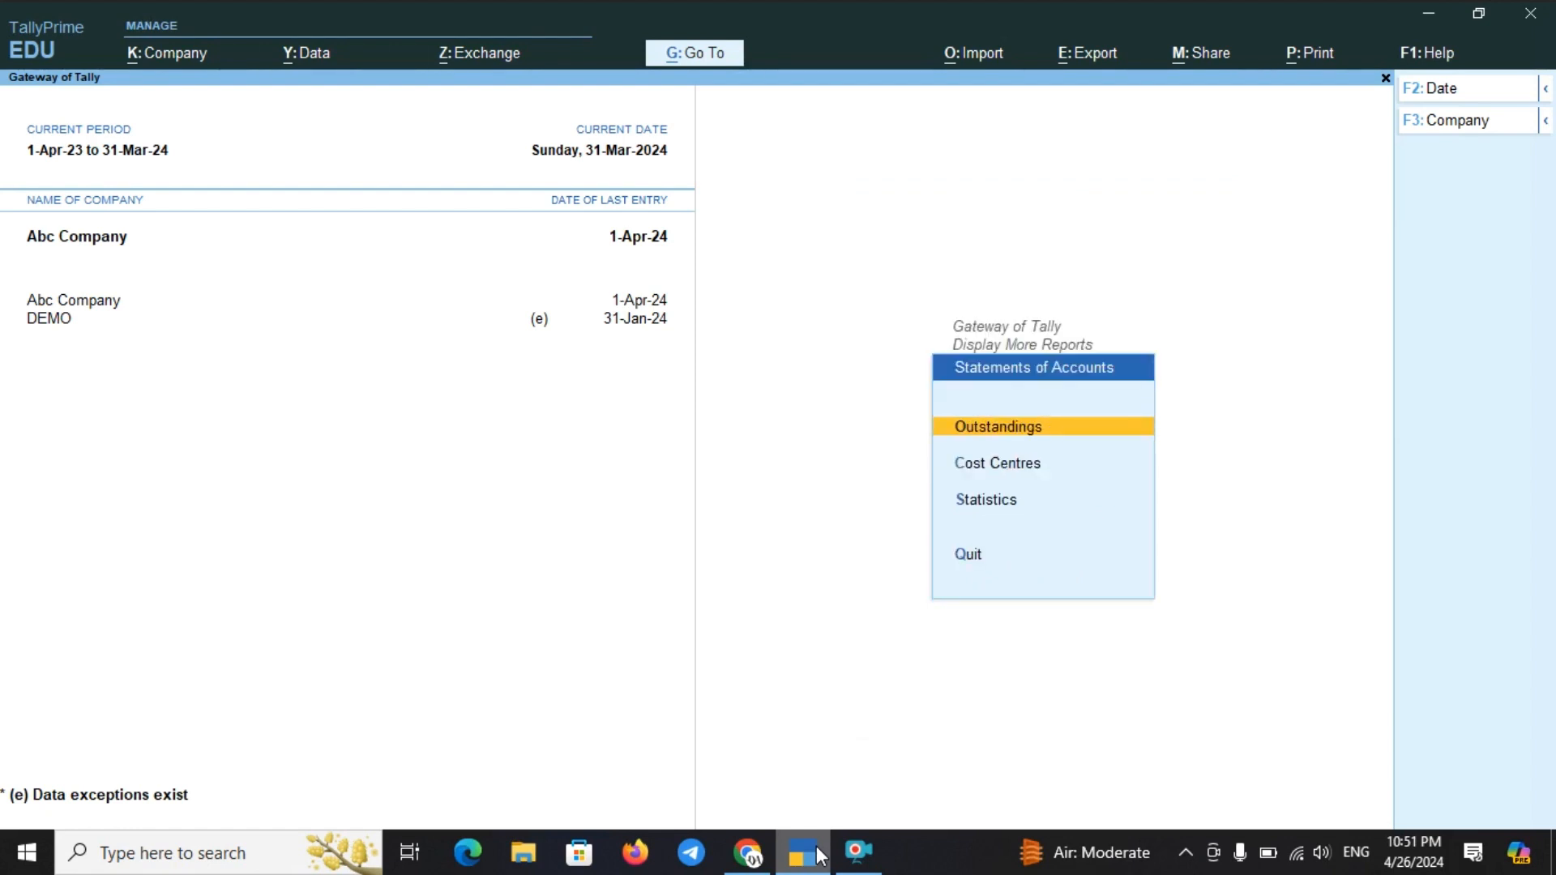
Step: Open the Category Summary report for the cost centres
{"action": "key", "text": "Down"}
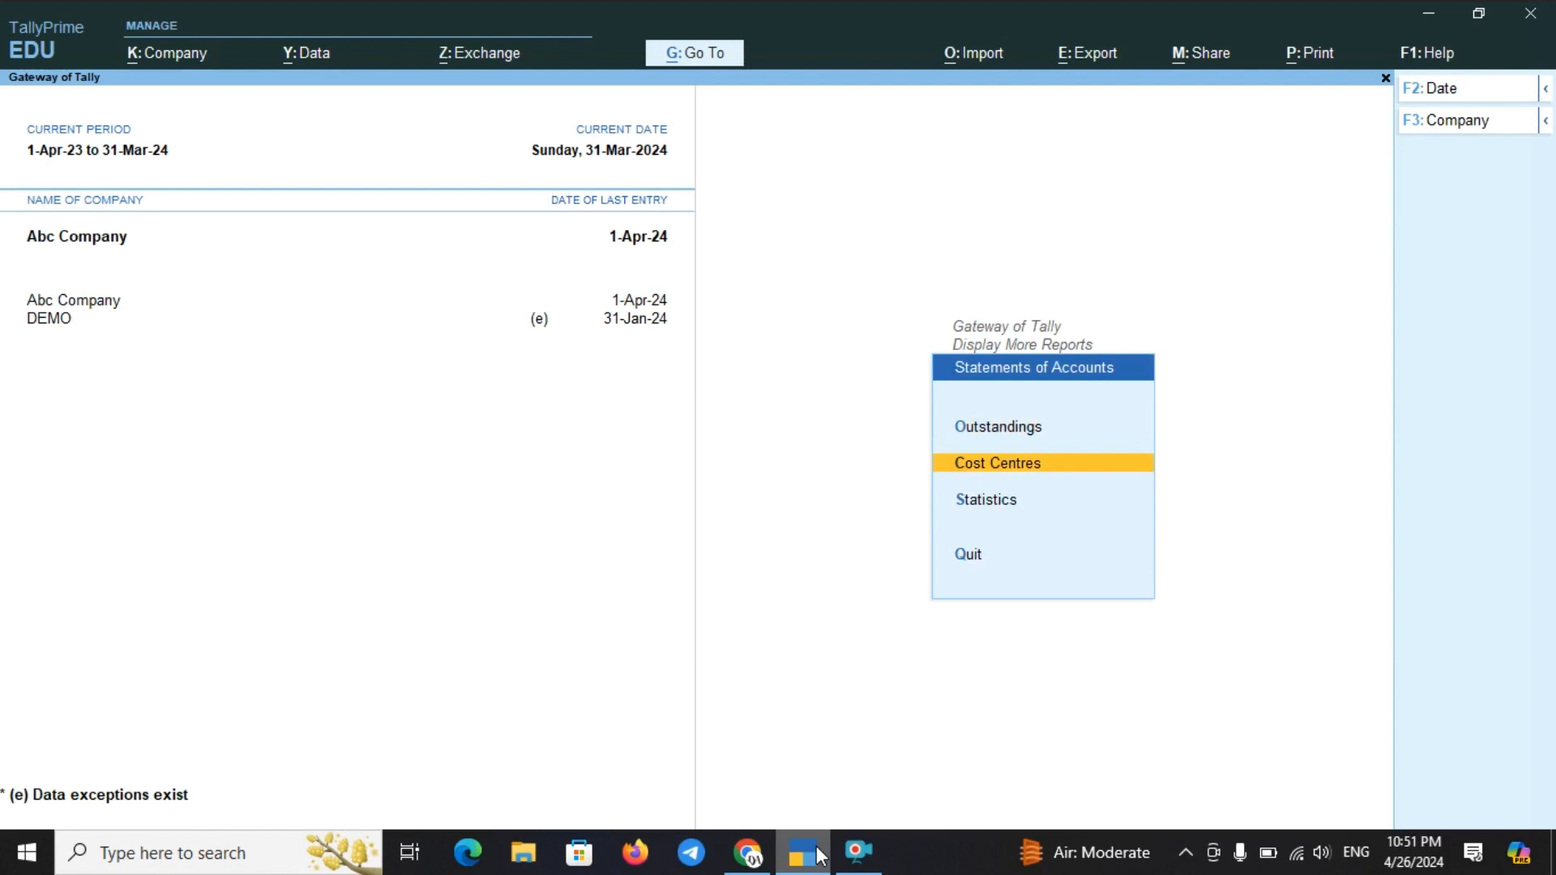
{"action": "key", "text": "Return"}
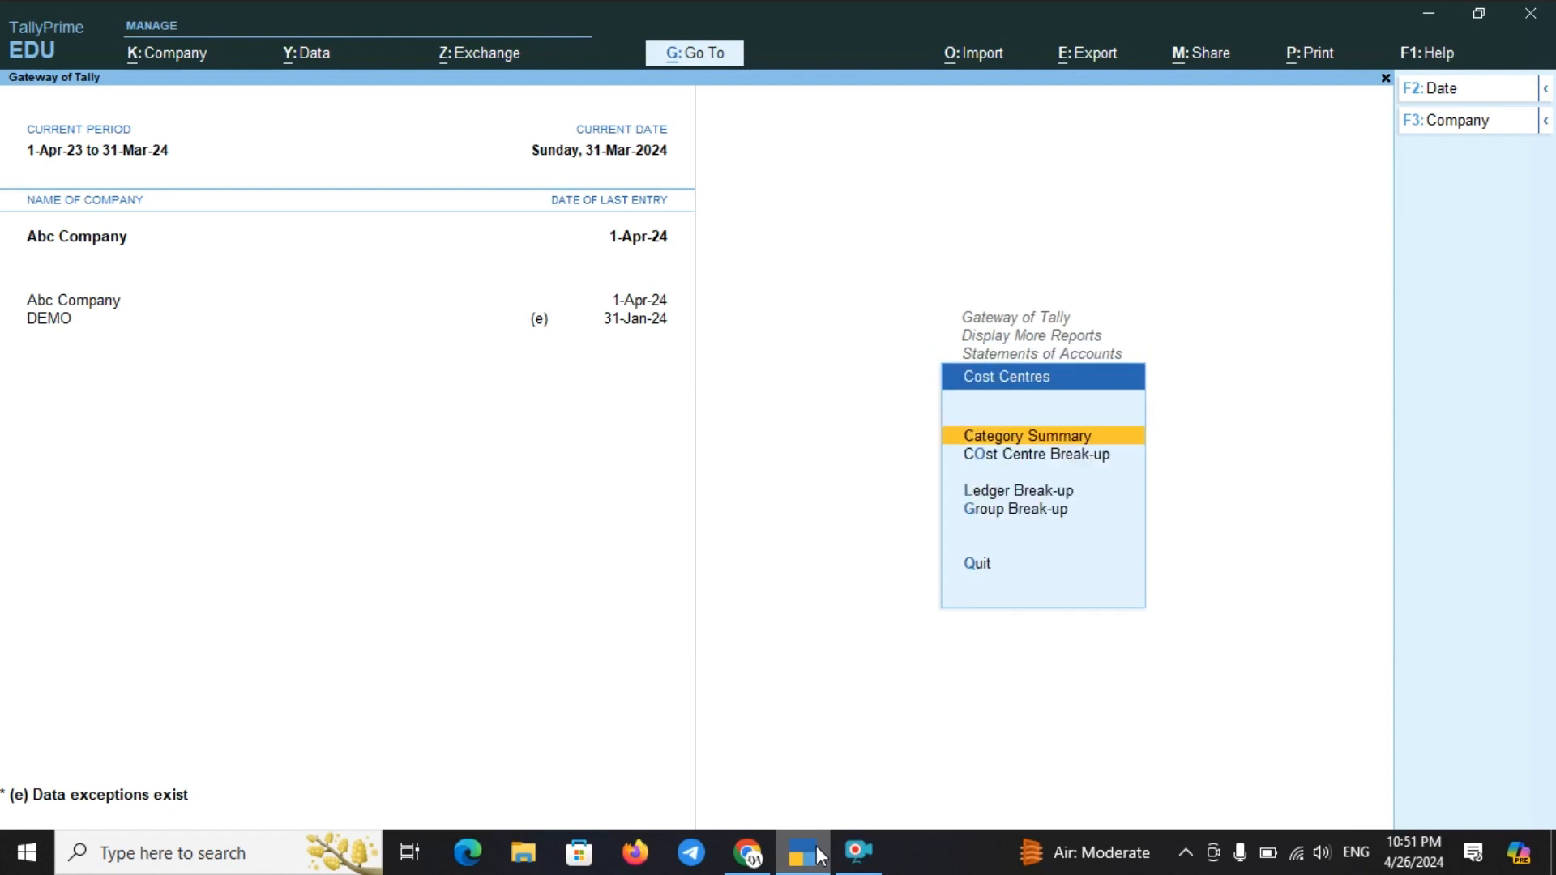
{"action": "key", "text": "Return"}
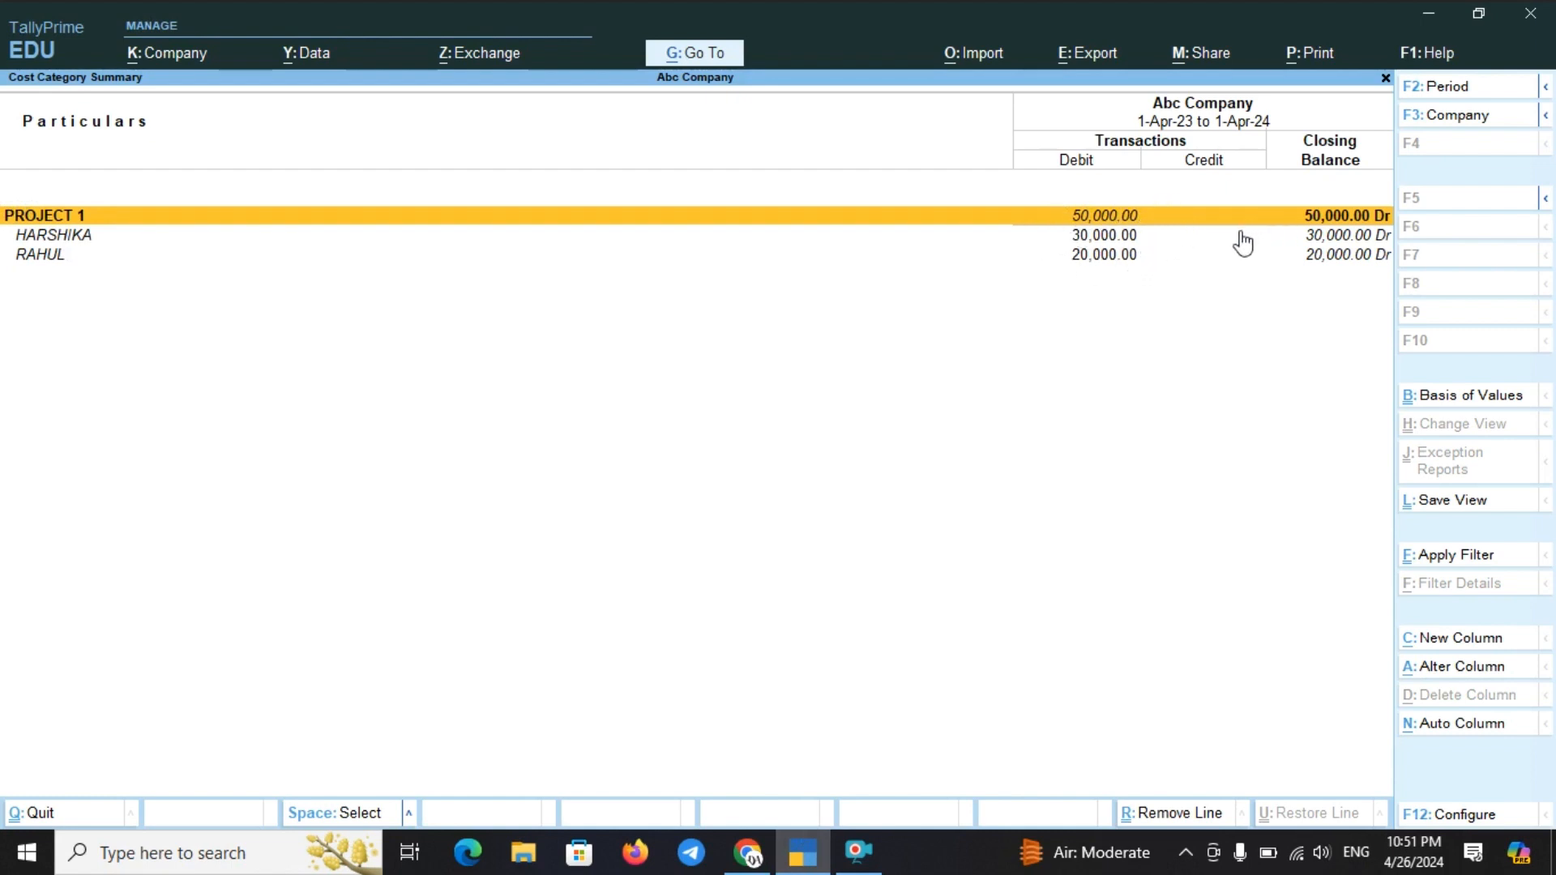
Step: Drill down from PROJECT 1 to the monthly summary of its first listed cost centre, and leave the summaries
{"action": "key", "text": "Return"}
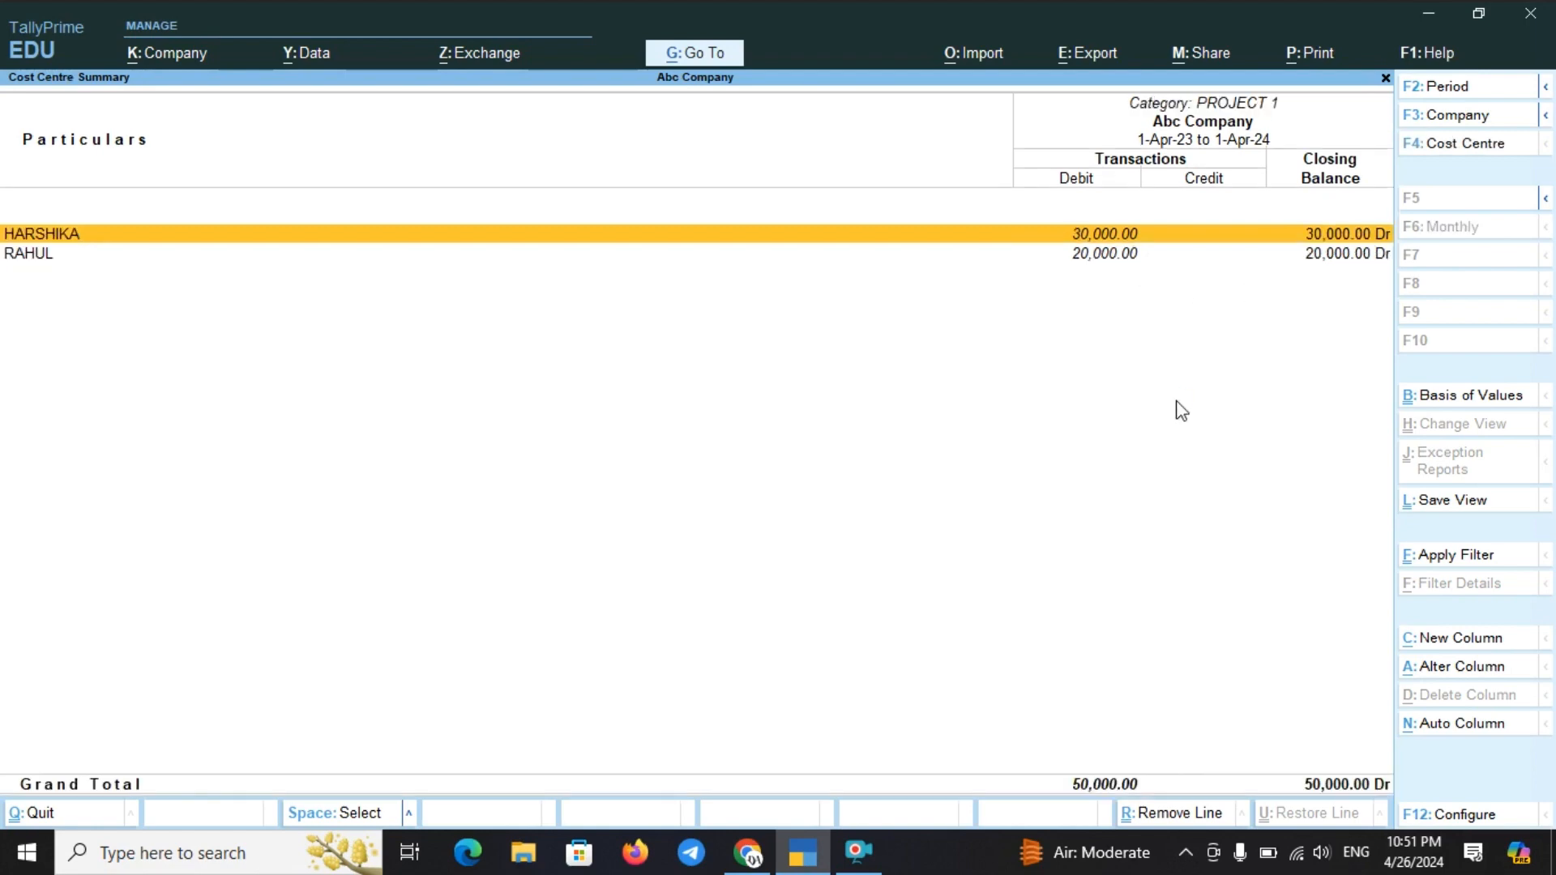
{"action": "key", "text": "Return"}
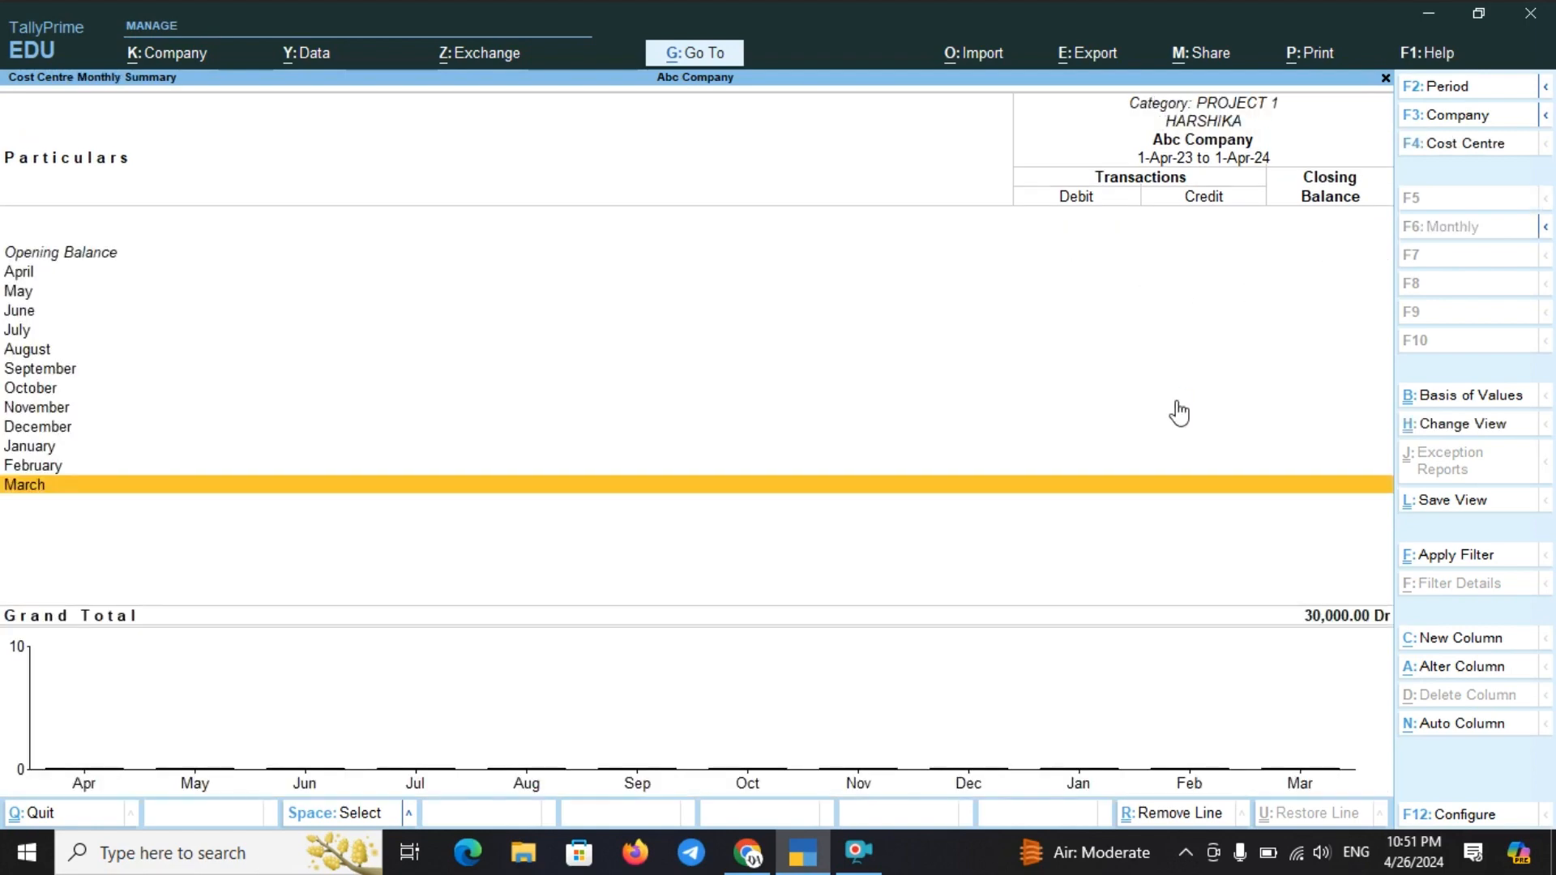
{"action": "key", "text": "Escape"}
{"action": "key", "text": "Escape"}
{"action": "key", "text": "Escape"}
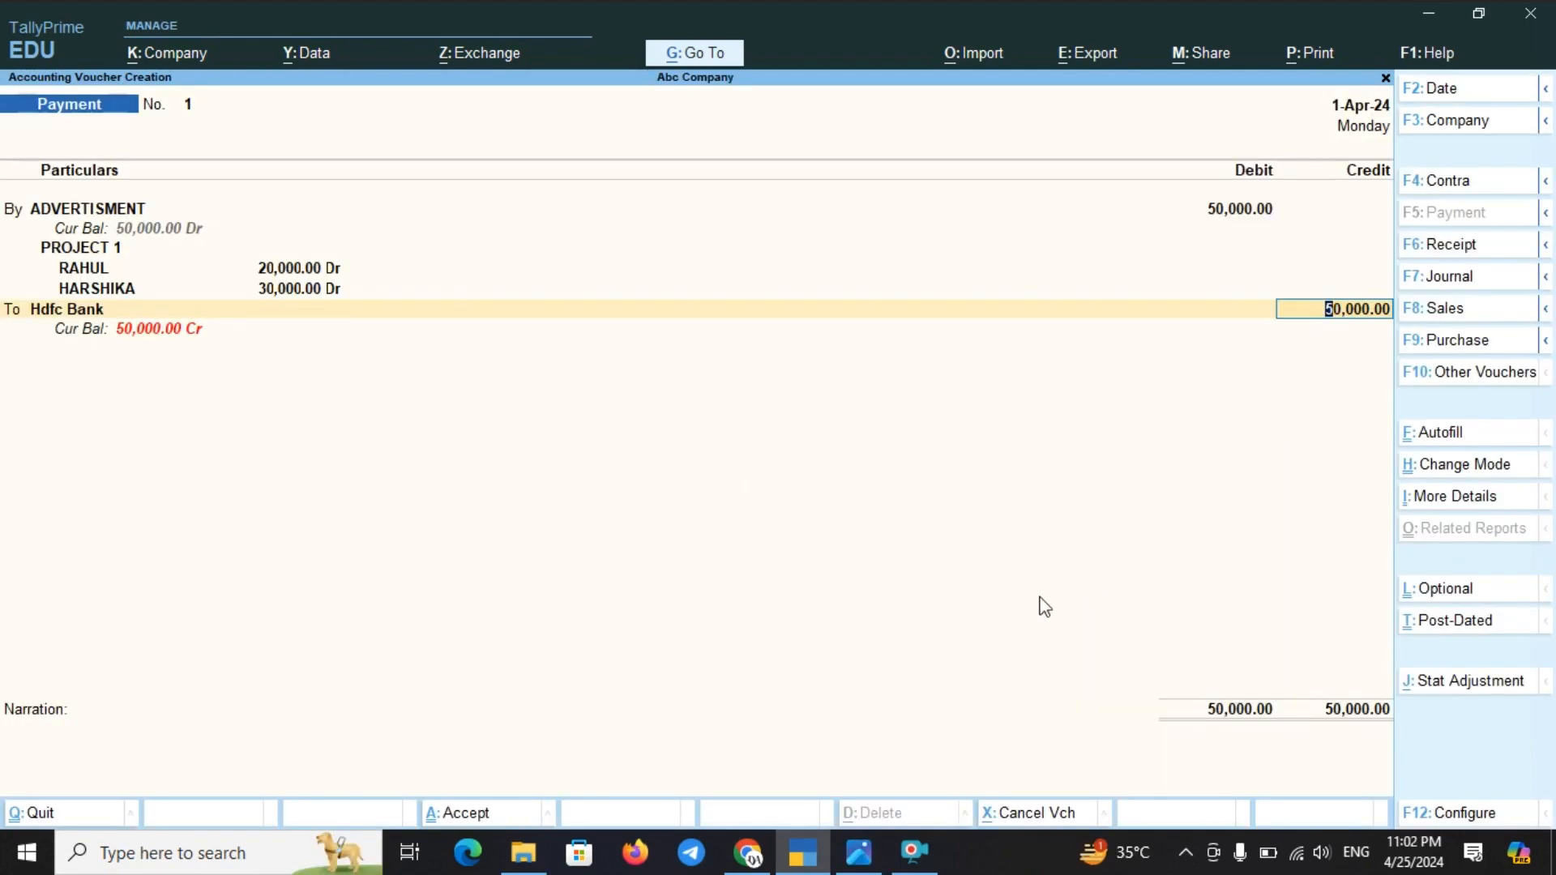
Step: View the cost center course image in Photos, and switch to Chrome to view the YouTube channel's playlists
{"action": "left_click", "coordinate": [864, 850]}
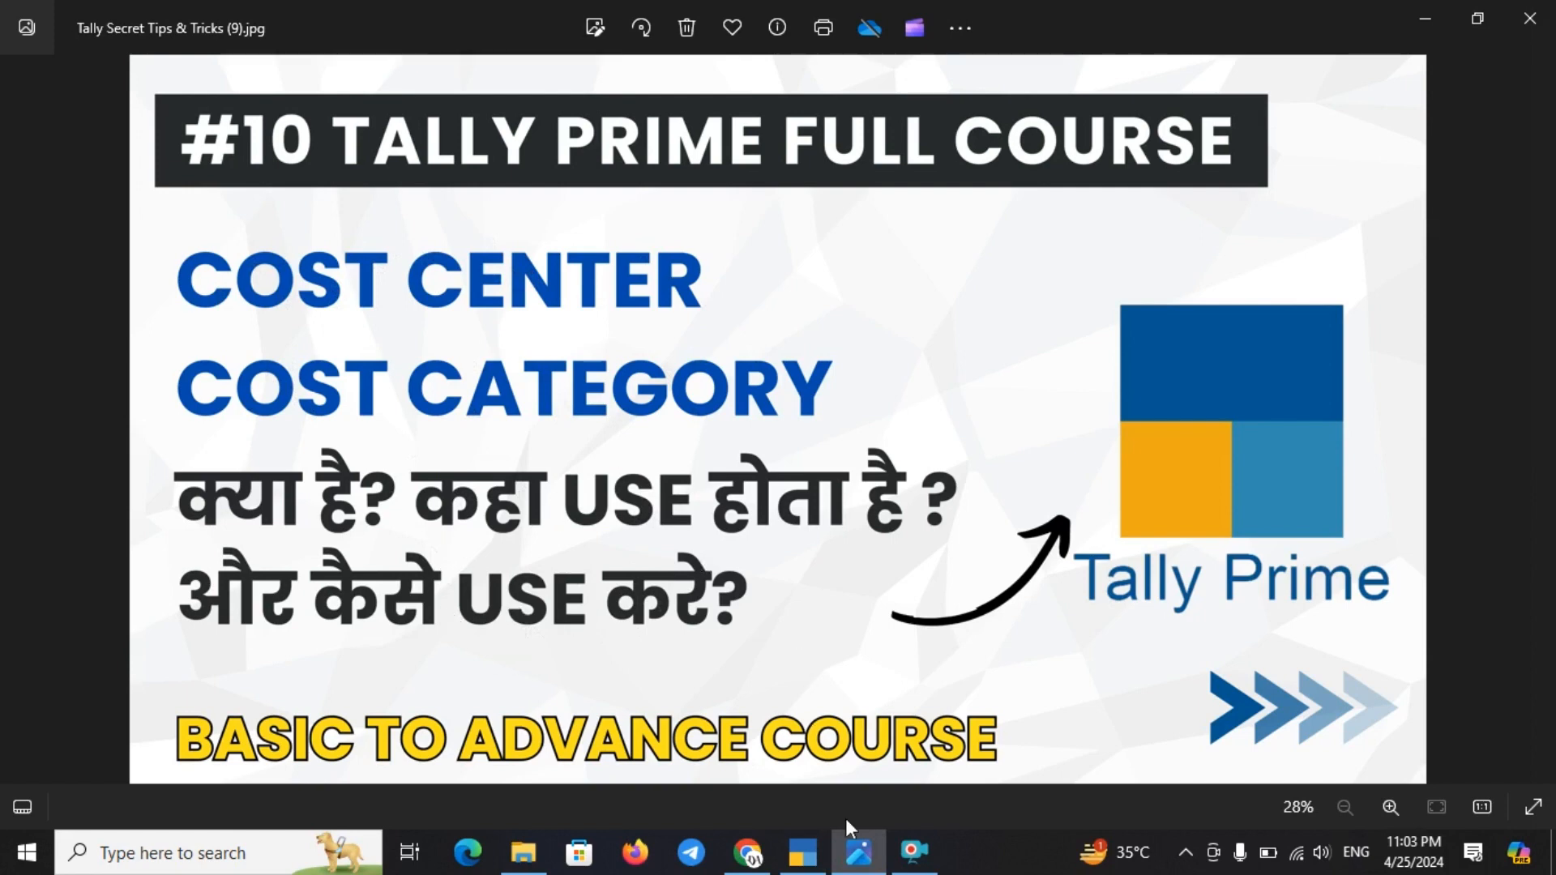
{"action": "left_click", "coordinate": [747, 852]}
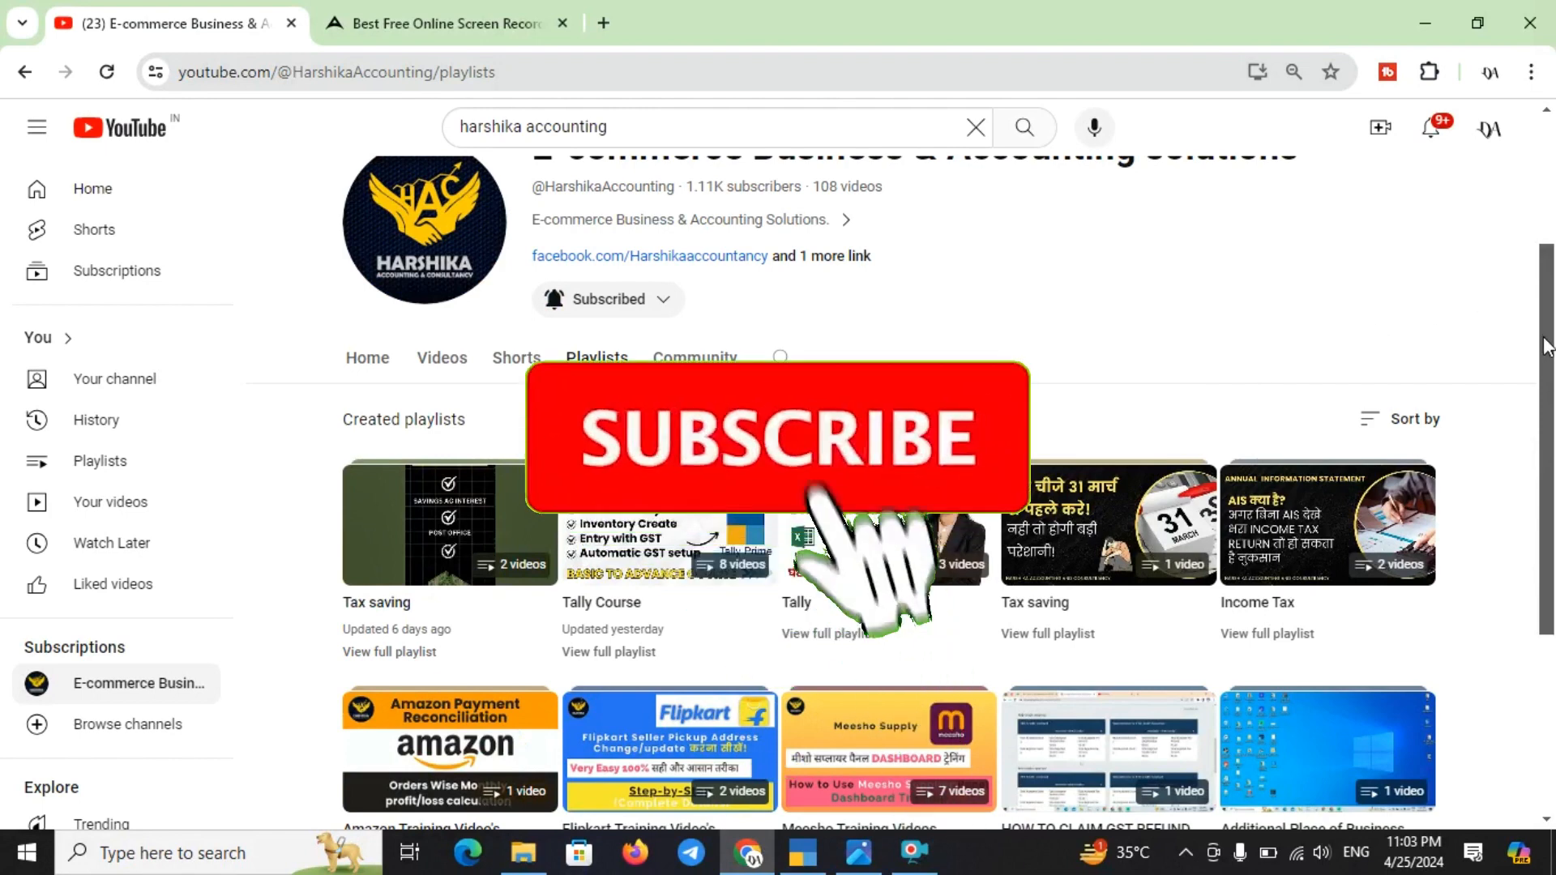
{"action": "left_click_drag", "start_coordinate": [1545, 339], "coordinate": [1552, 284]}
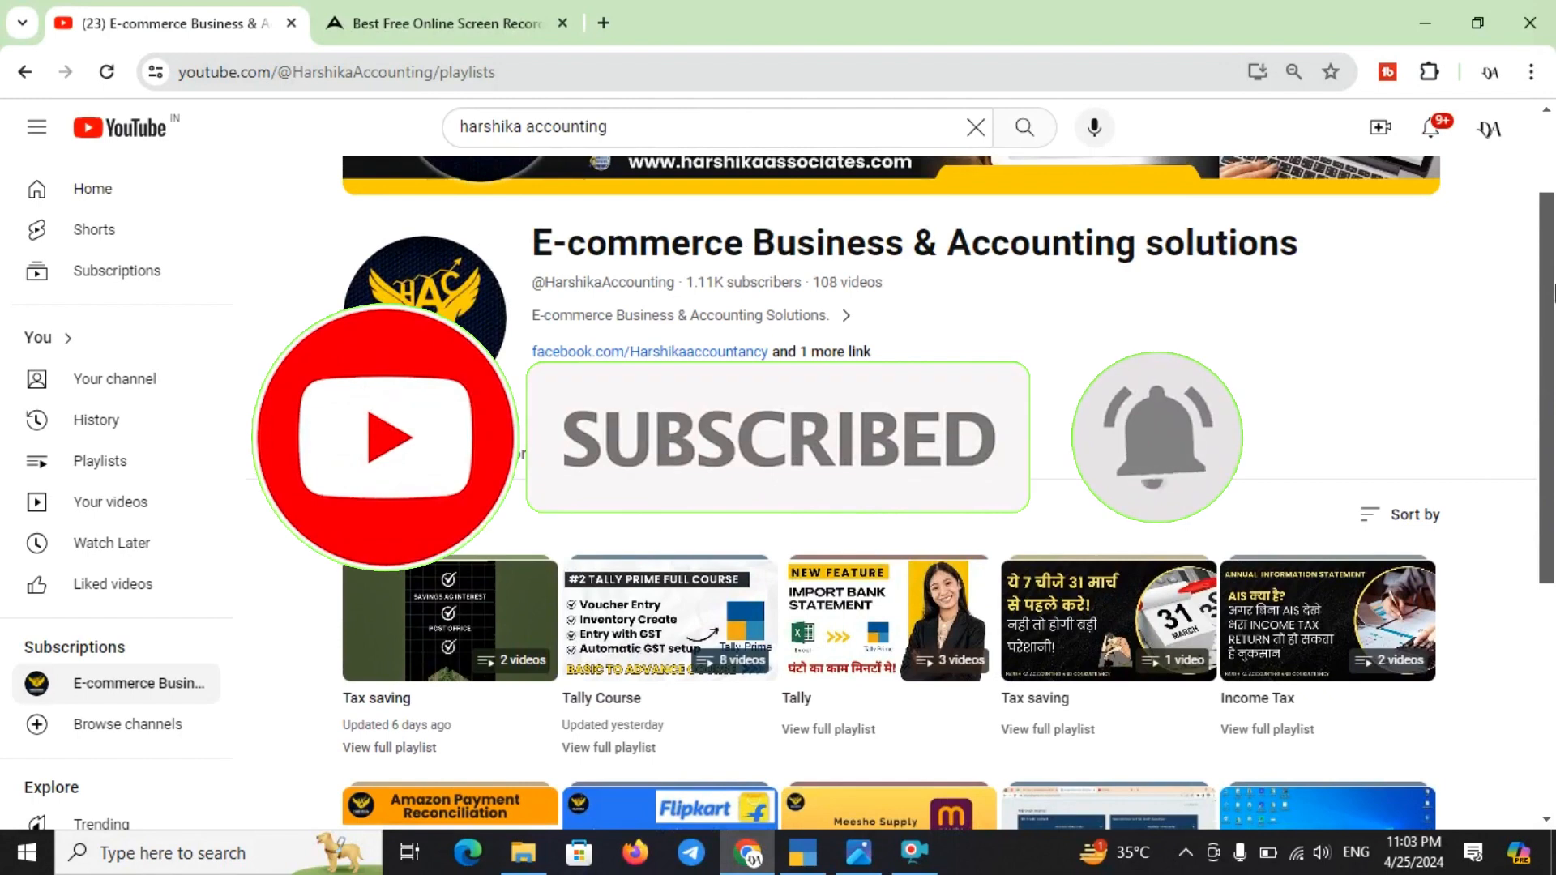